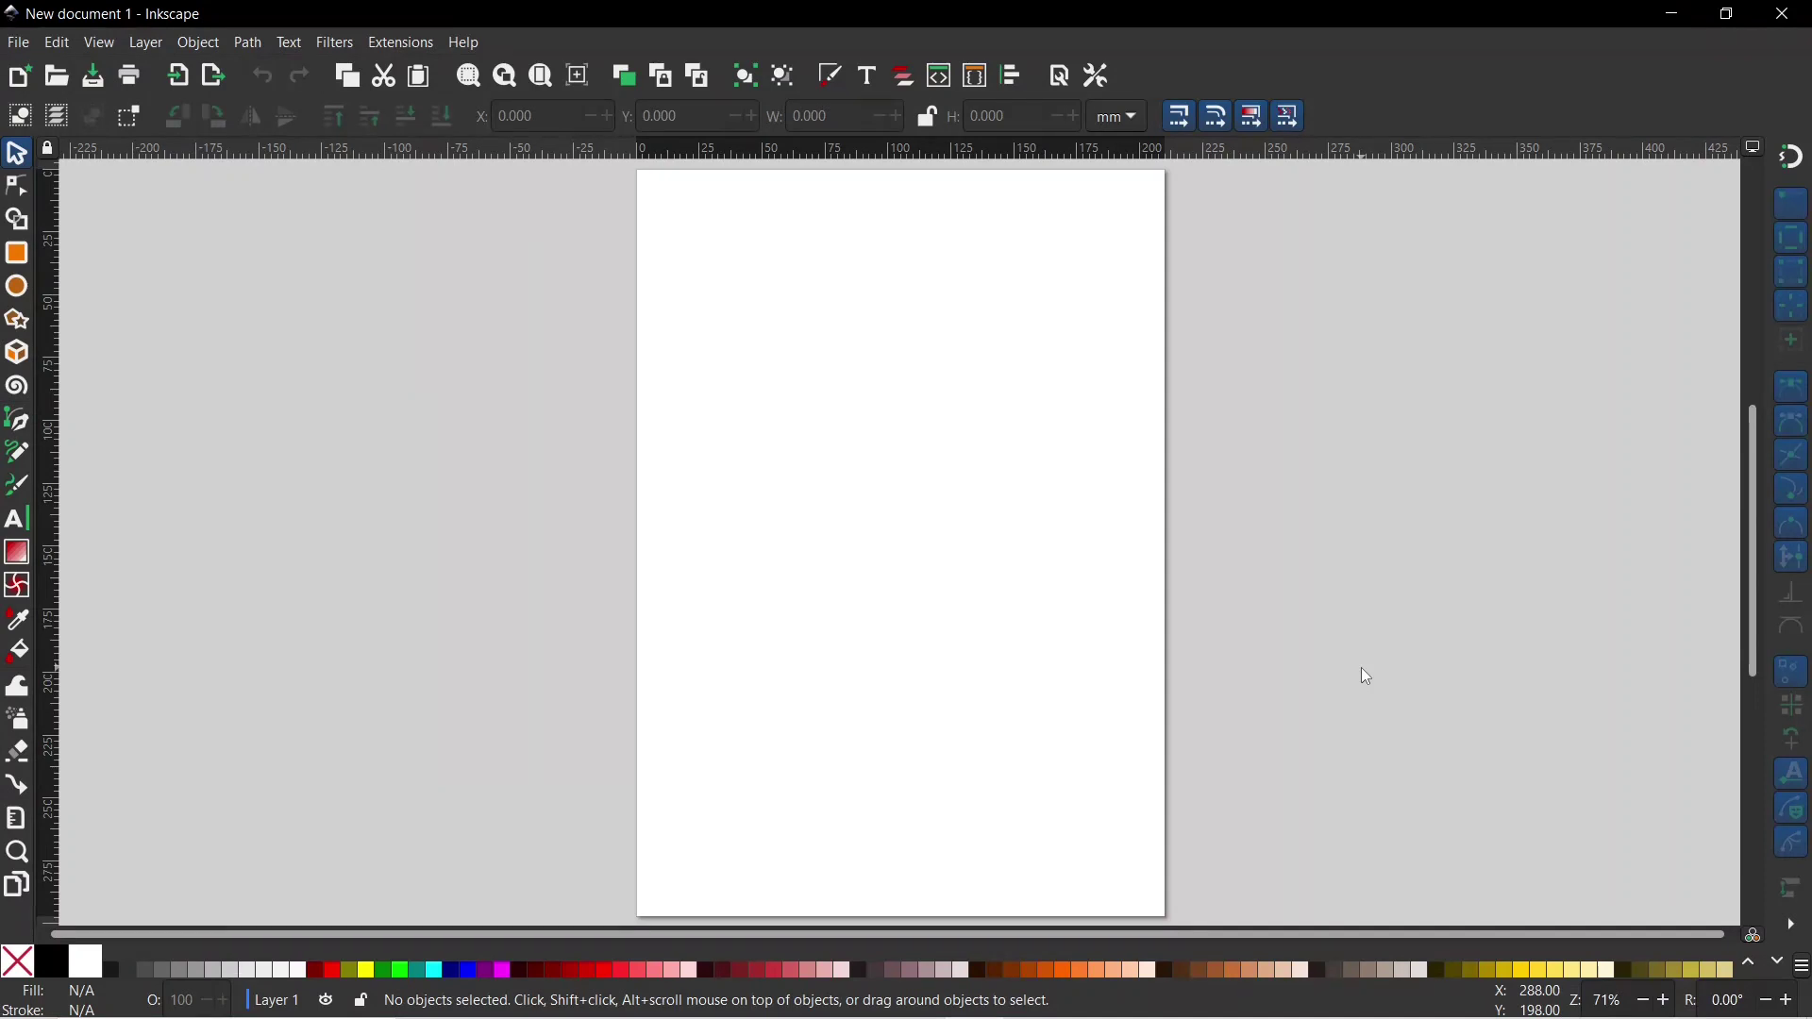
Step: Draw a rectangle about 146 × 136 mm in the page's upper half, with a black stroke and white fill
left_click(19, 256)
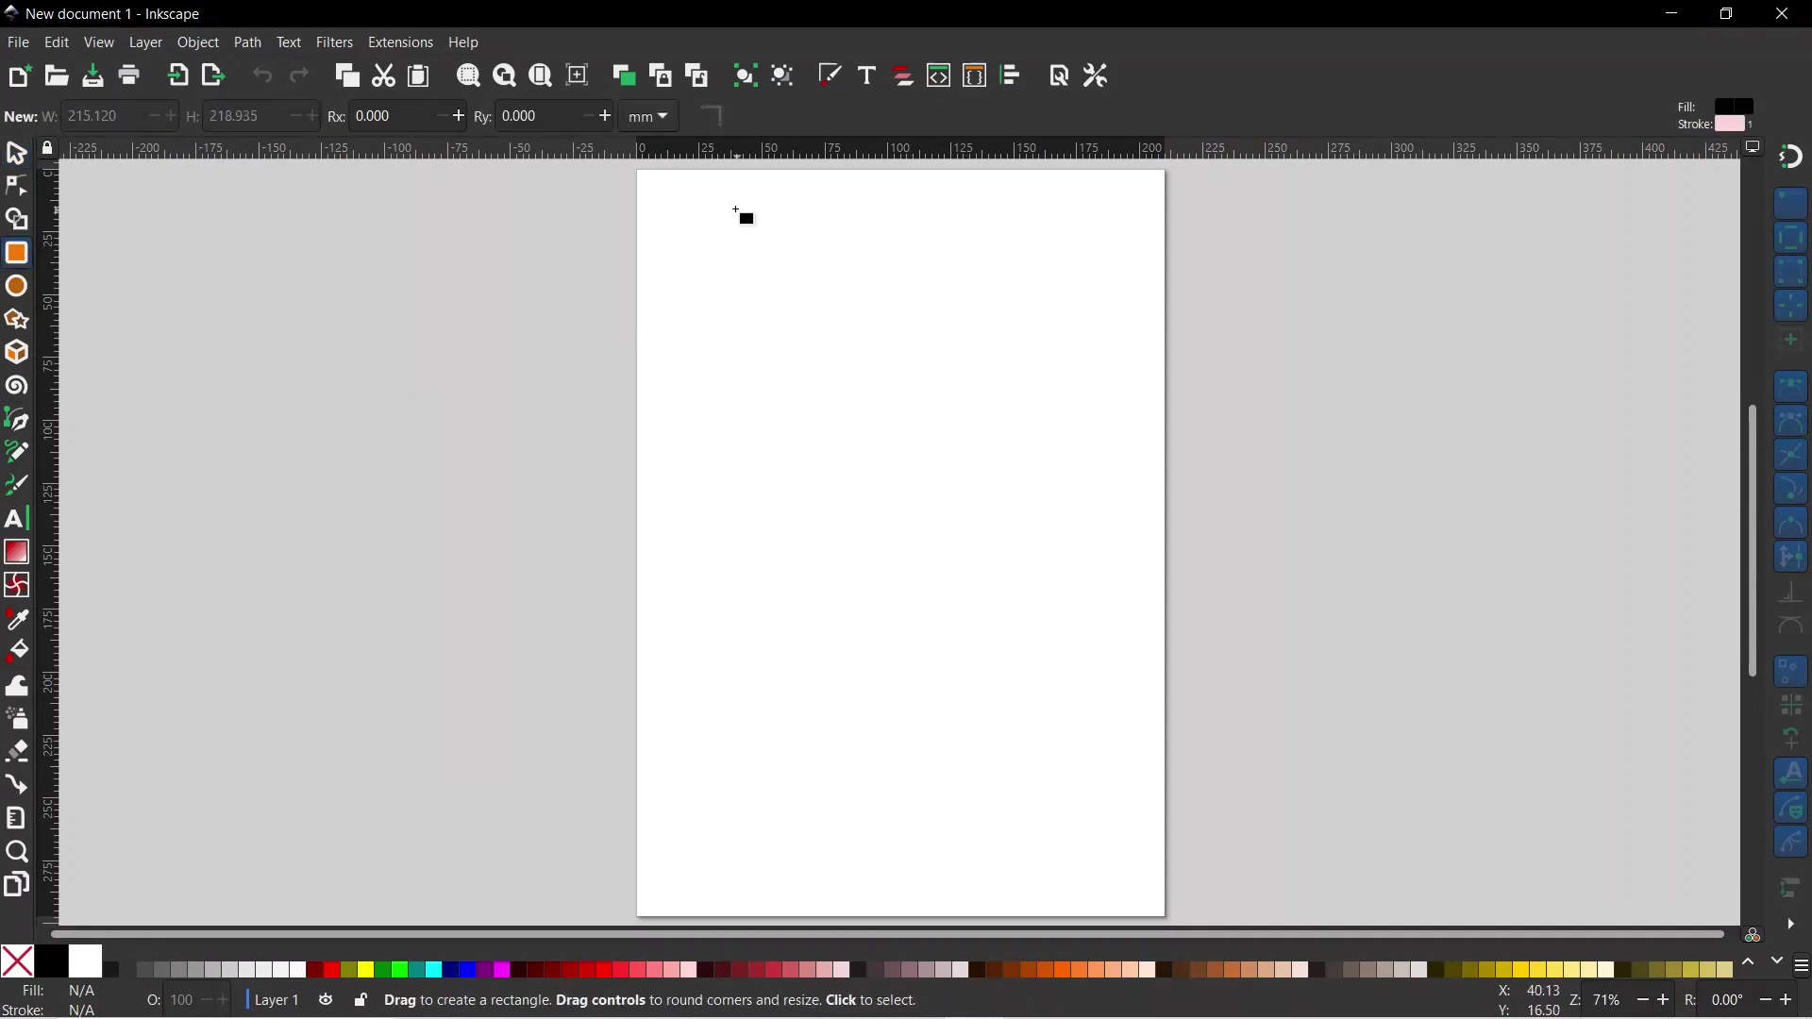
left_click_drag(736, 211, 1103, 552)
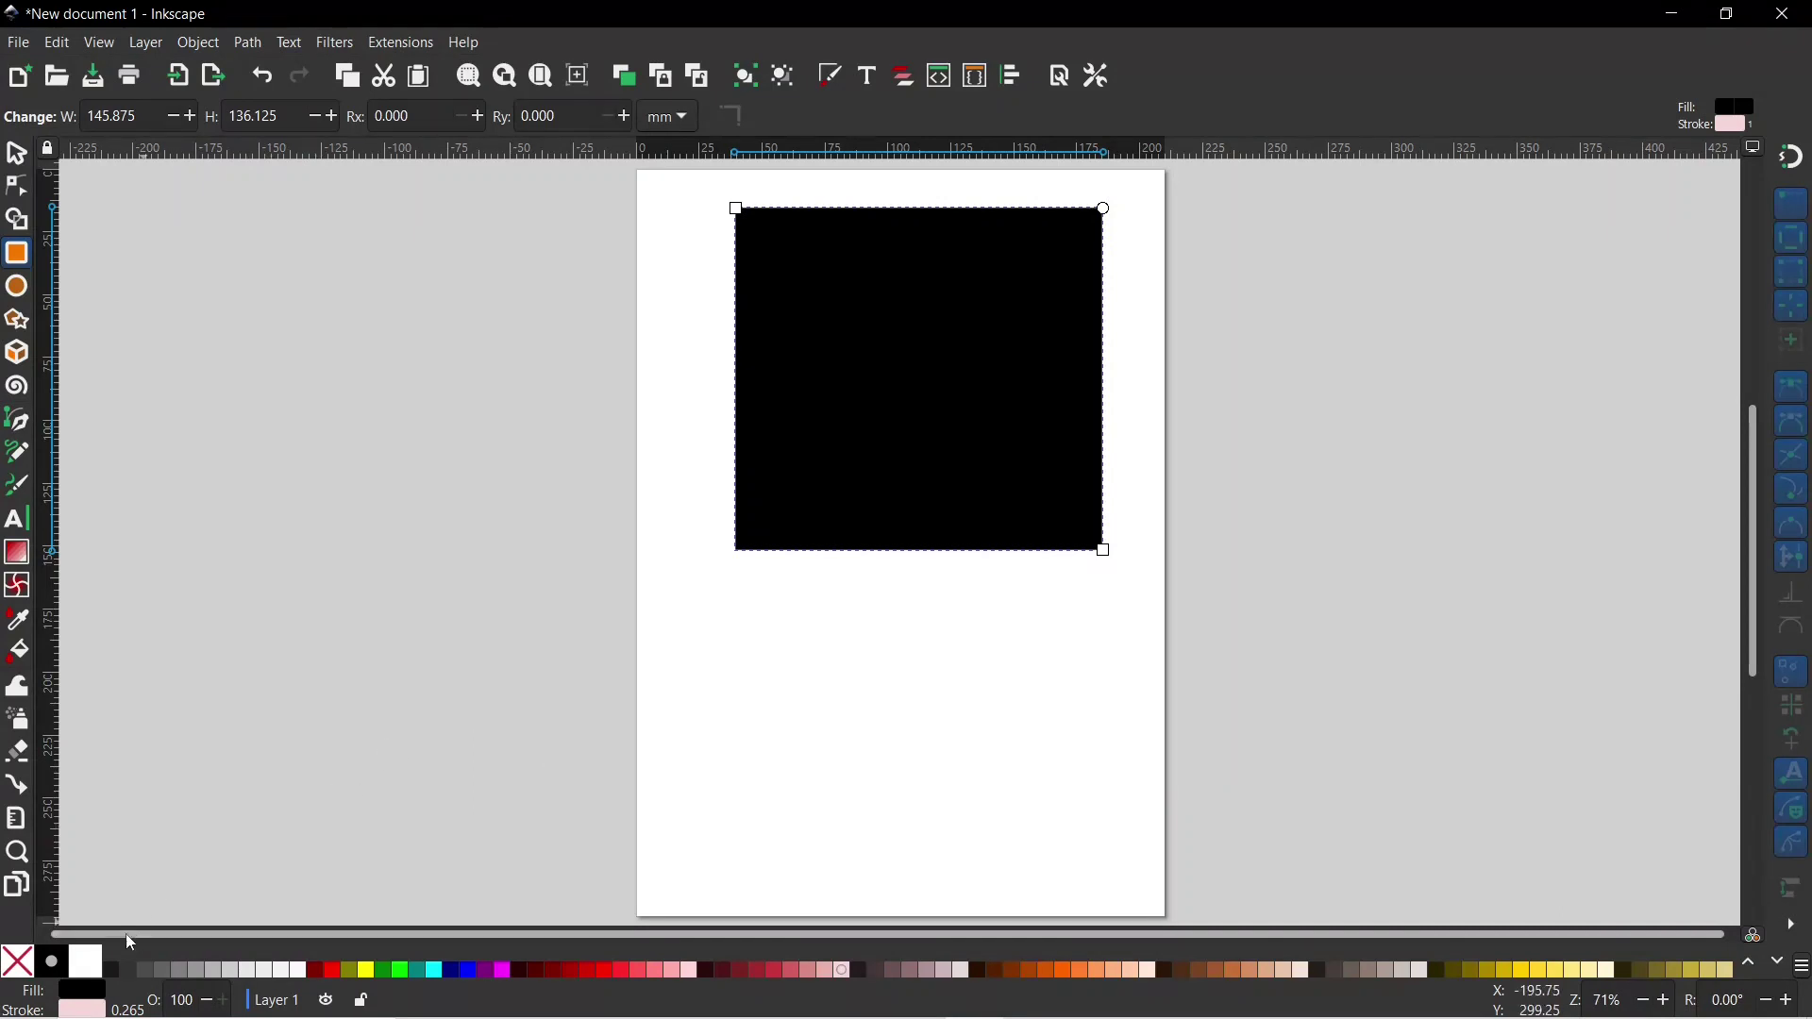
left_click(52, 962, "shift")
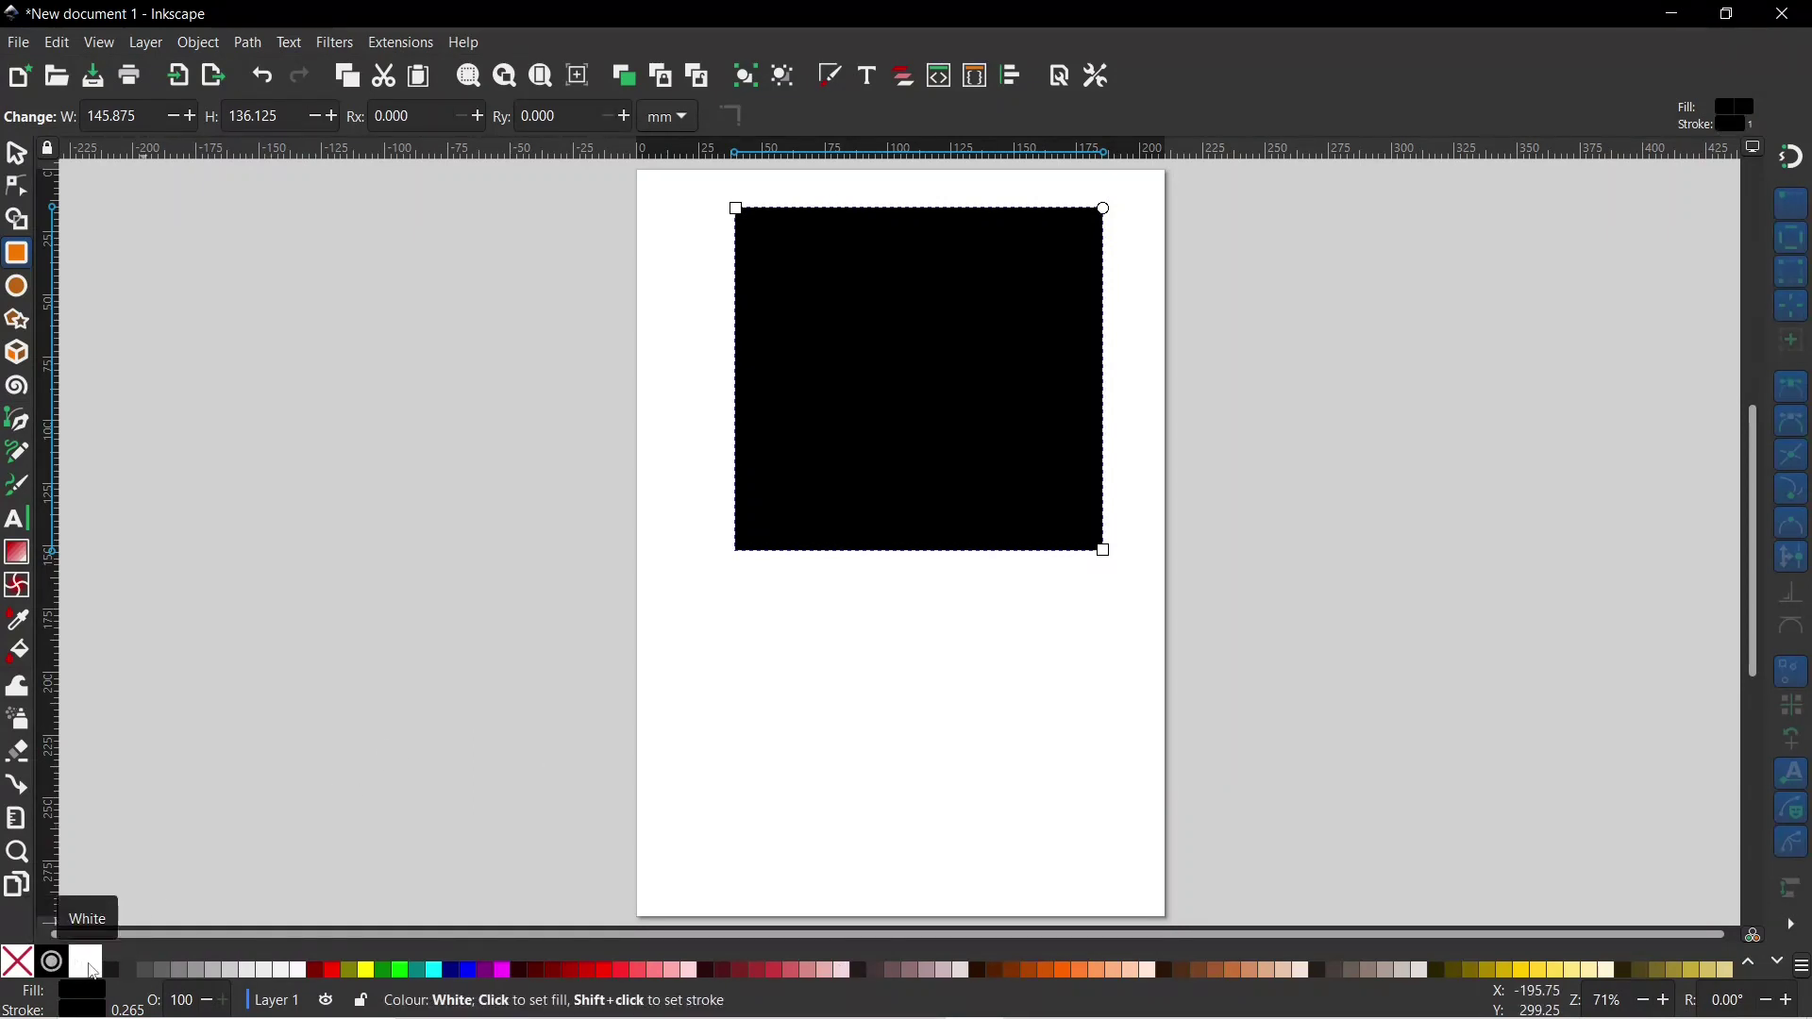
left_click(90, 964)
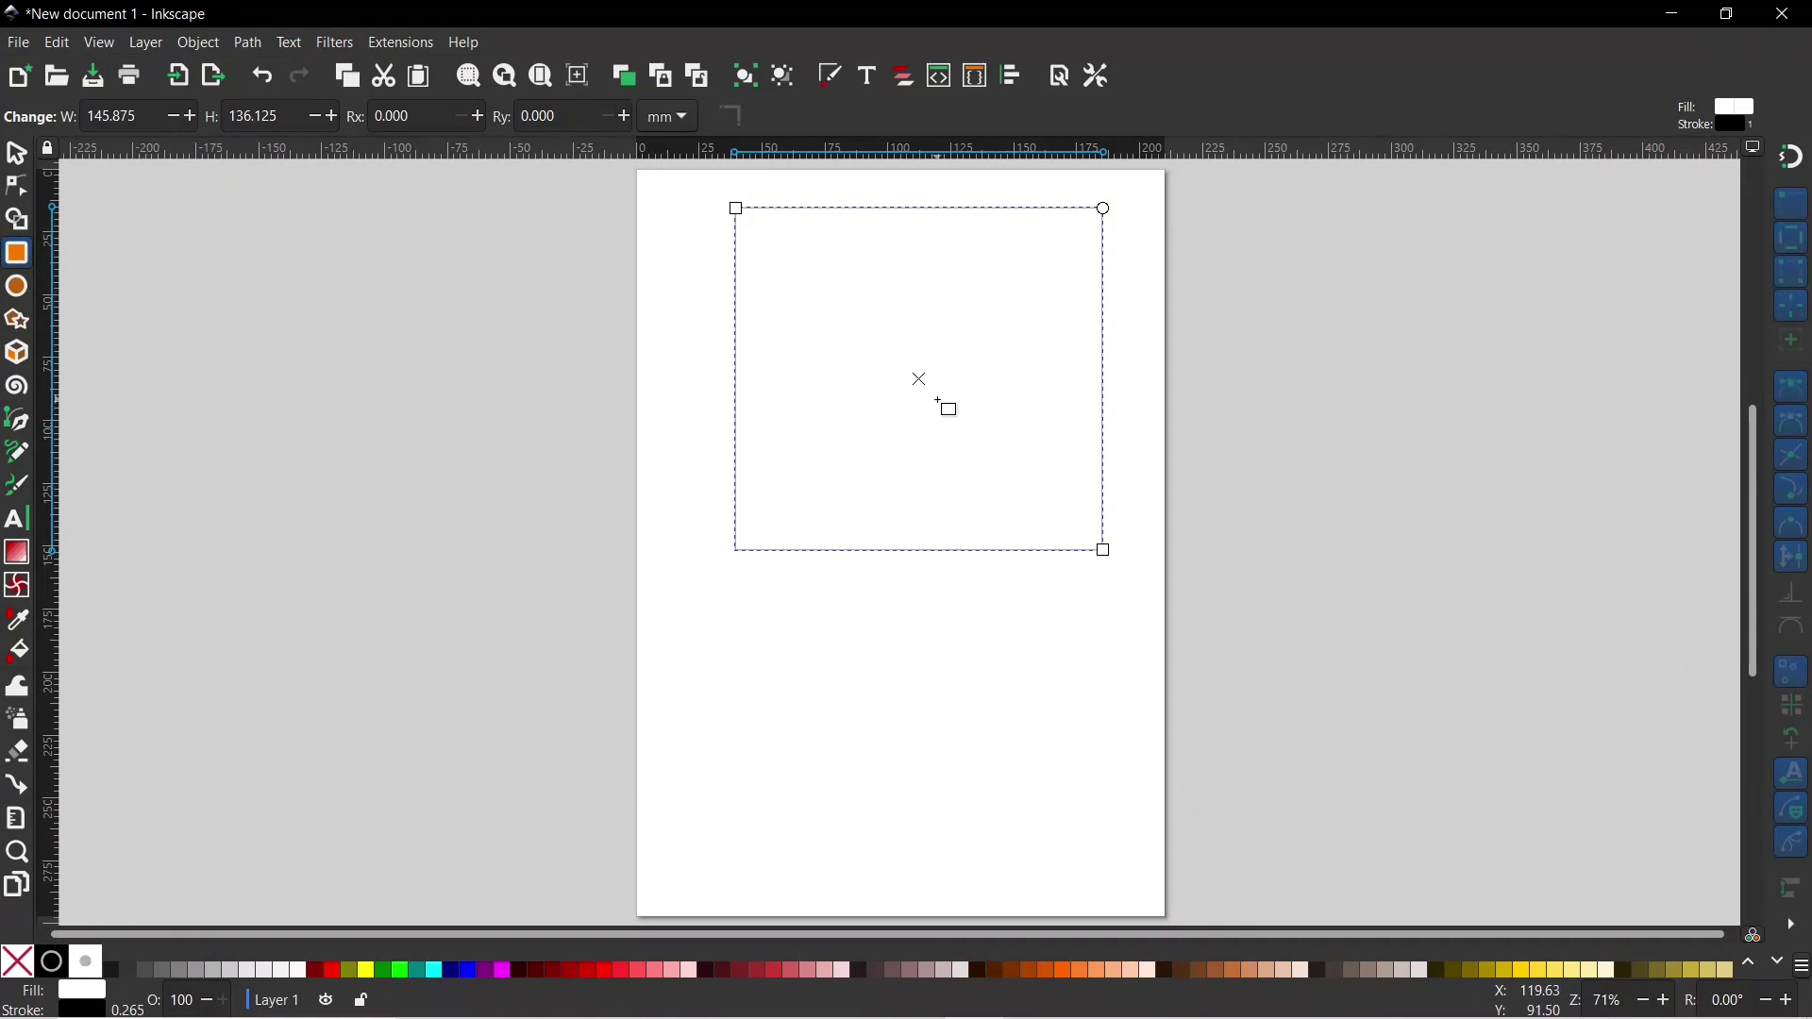
Step: Draw a circle of about 32 mm radius in the middle of the rectangle, with no stroke and a black fill
left_click(17, 287)
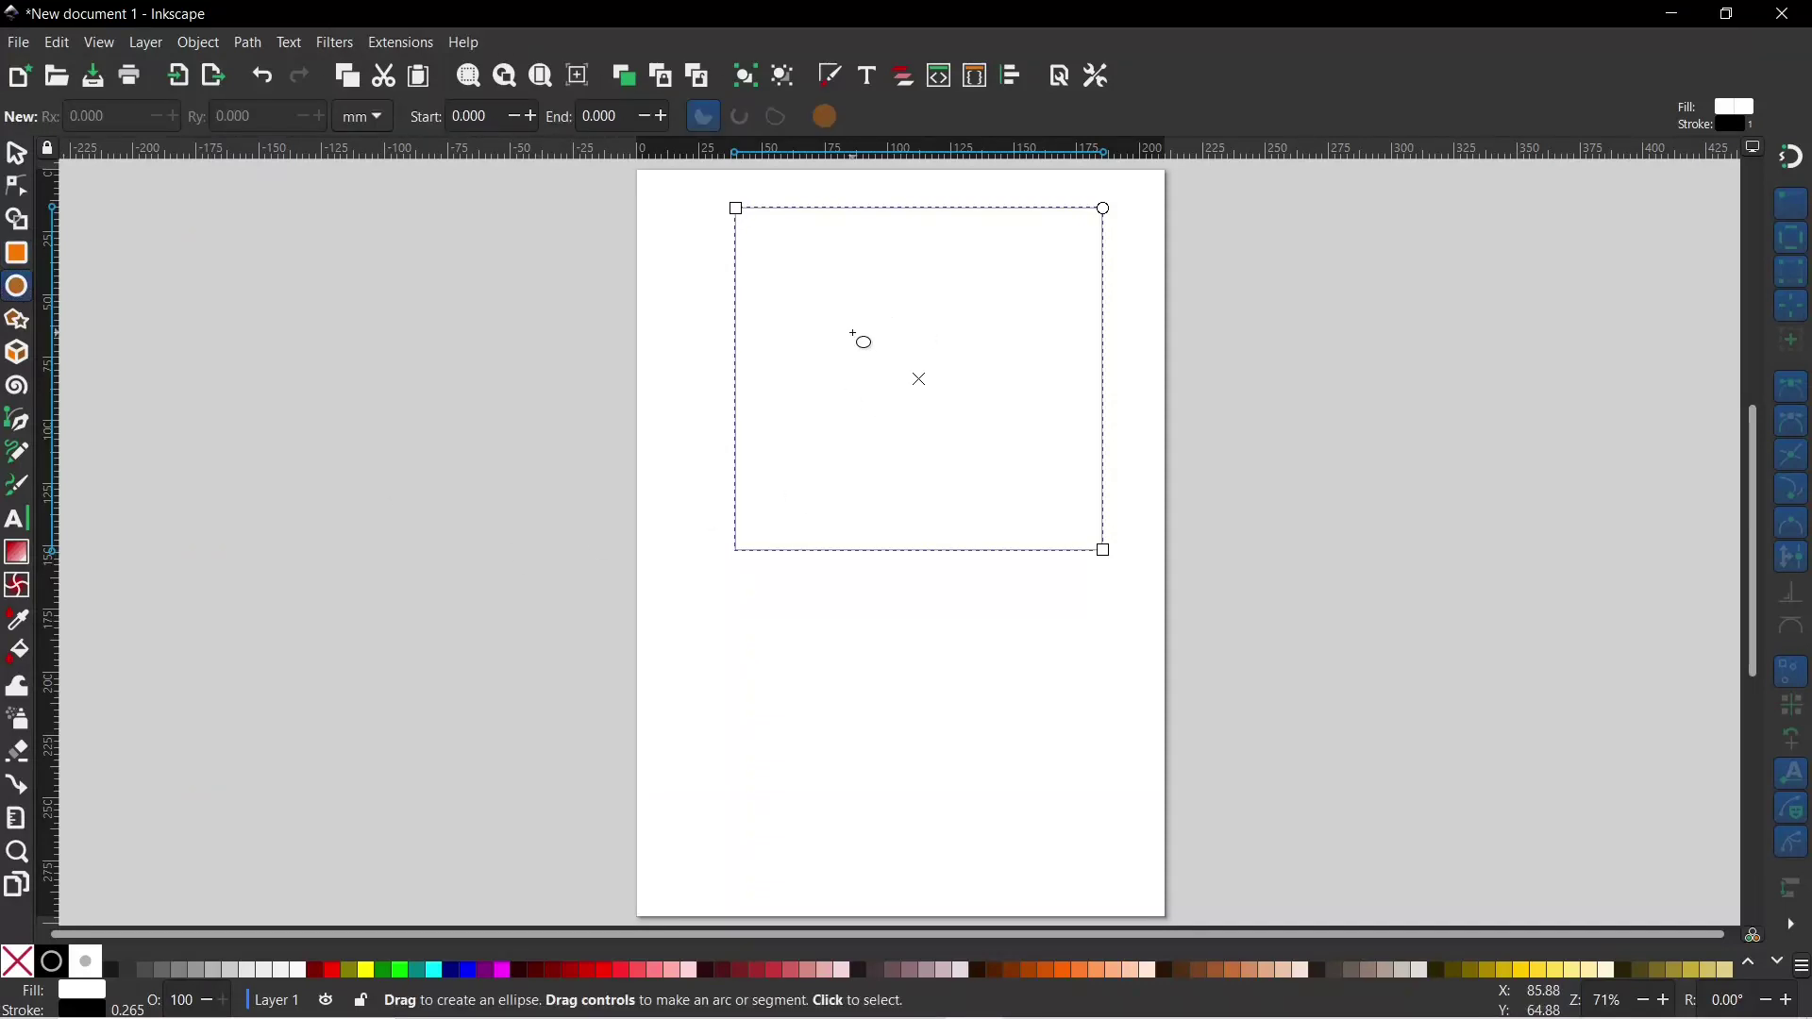
key("Escape")
left_click_drag(835, 299, 990, 490)
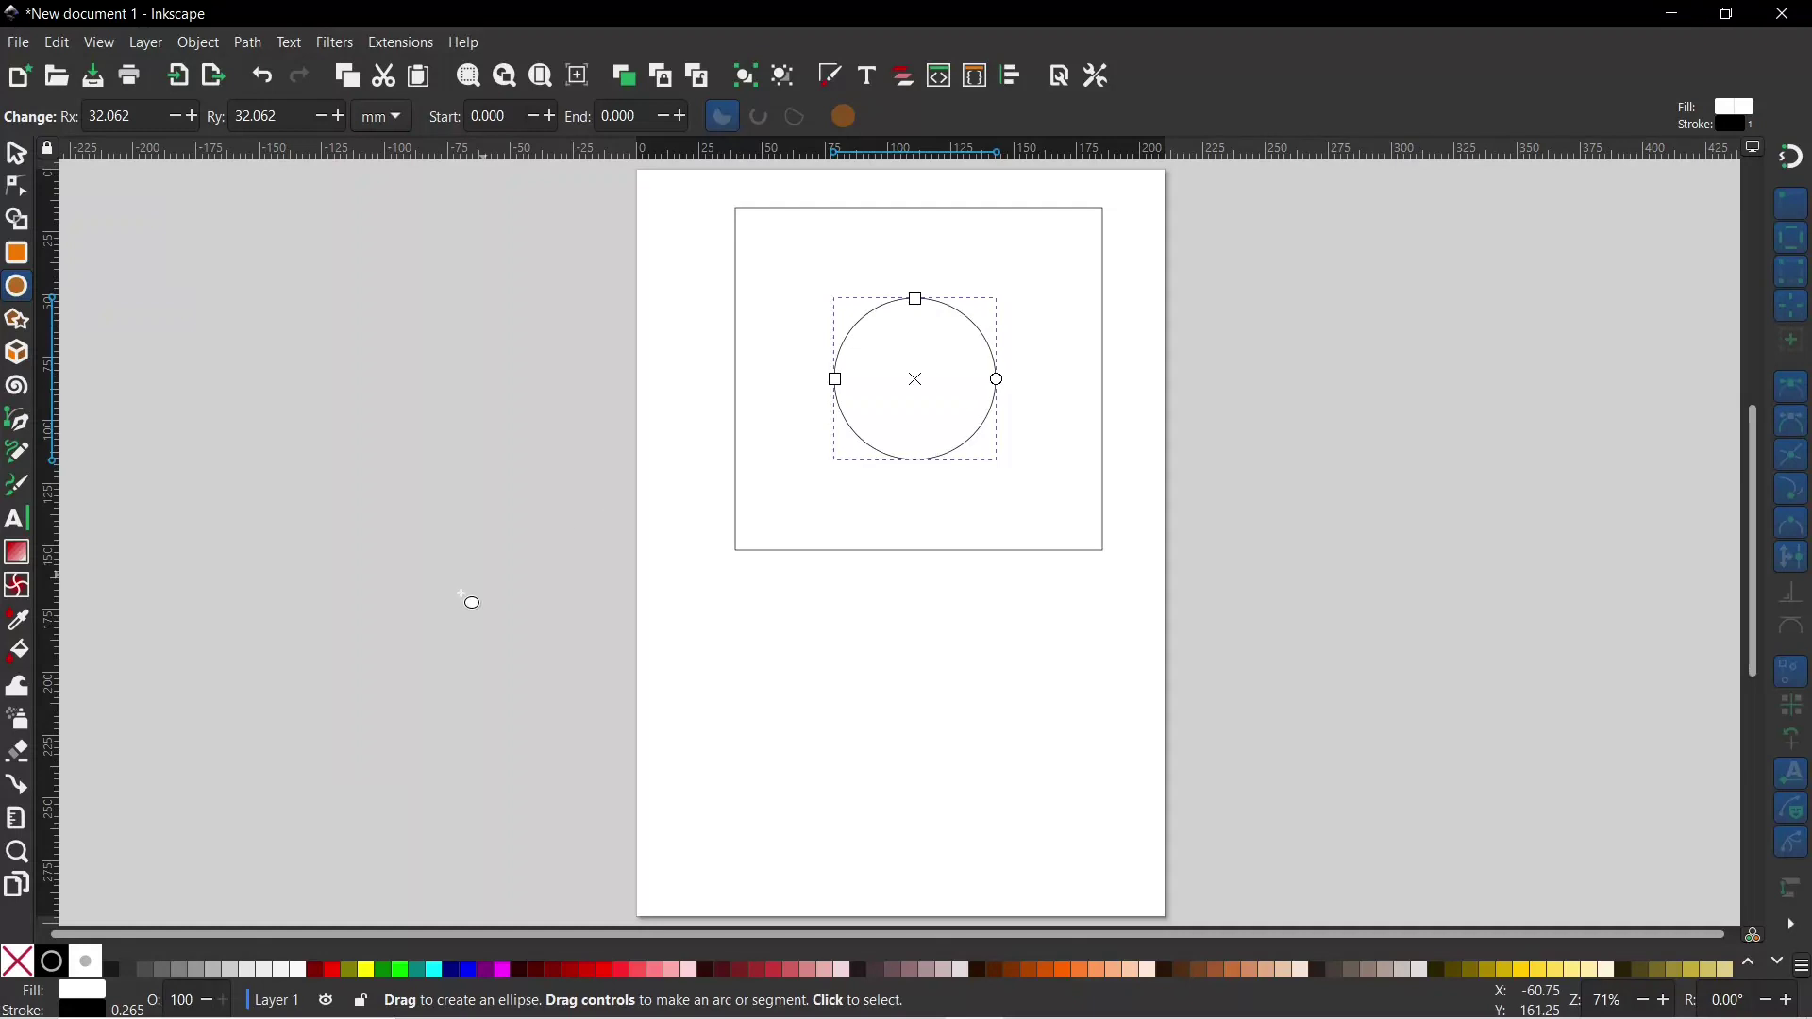
left_click(22, 964, "shift")
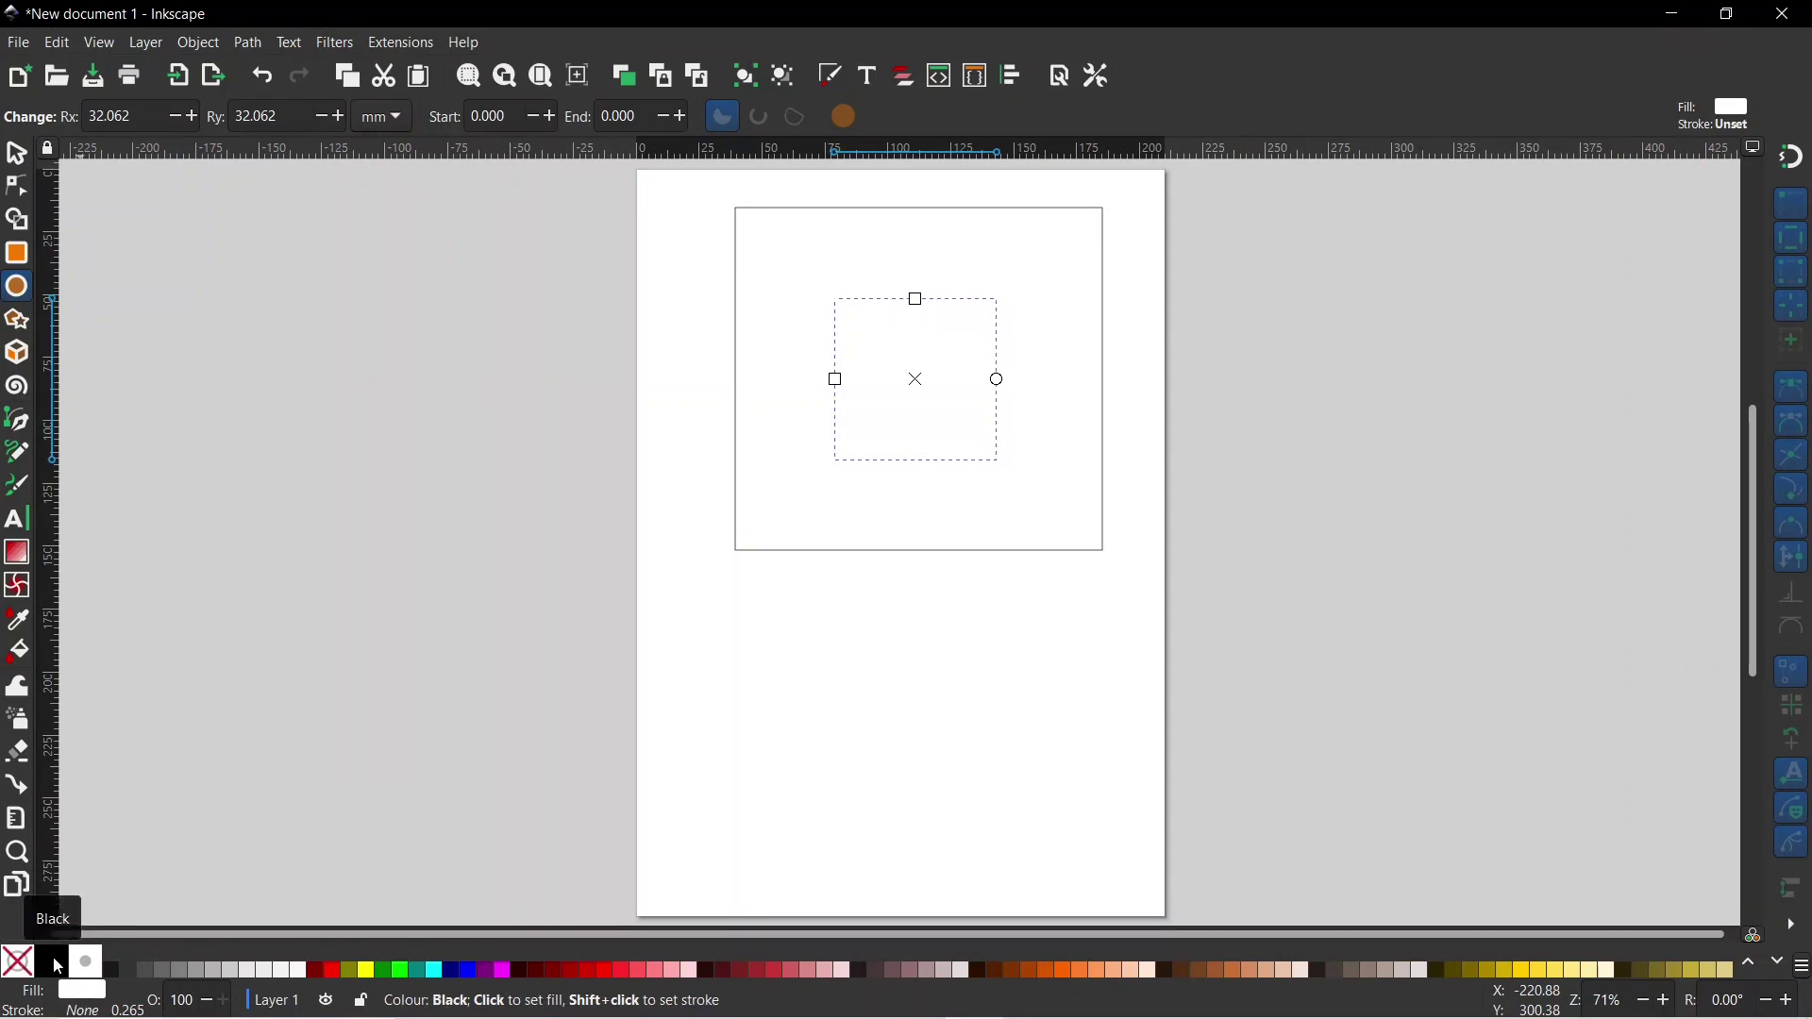
left_click(54, 962)
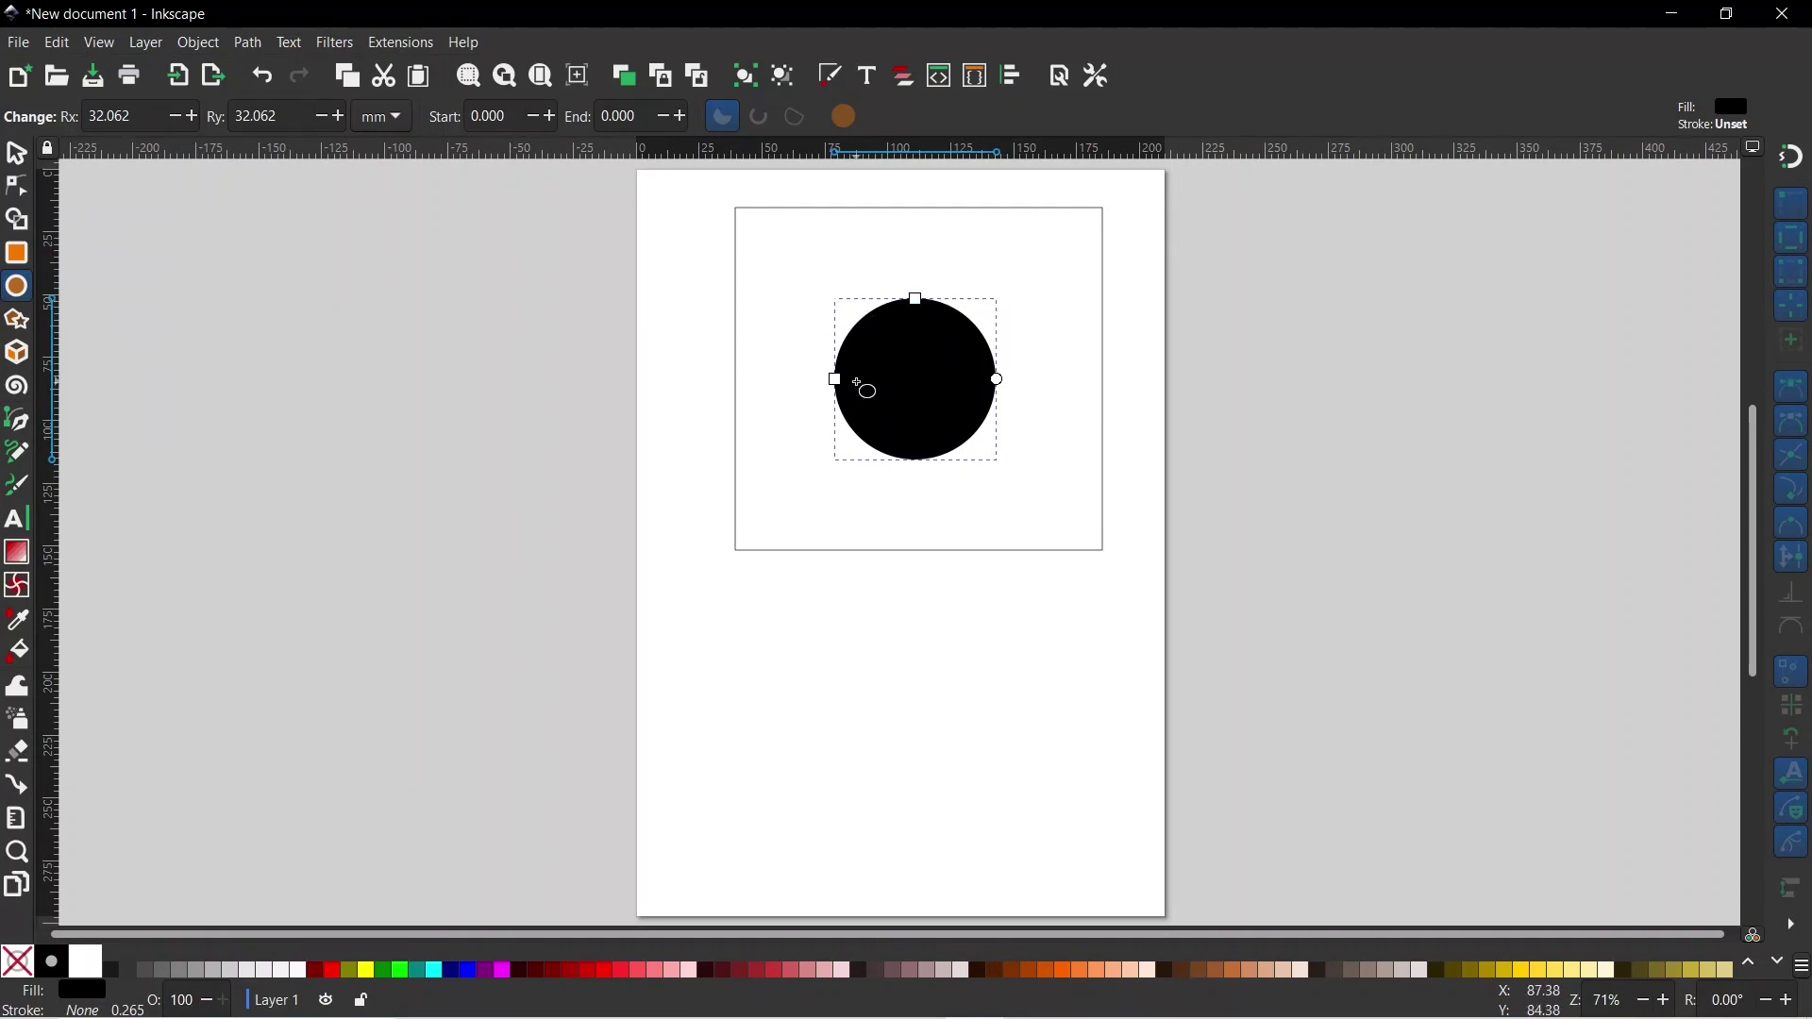
Step: Blur the black circle by about 51.9%
left_click(834, 82)
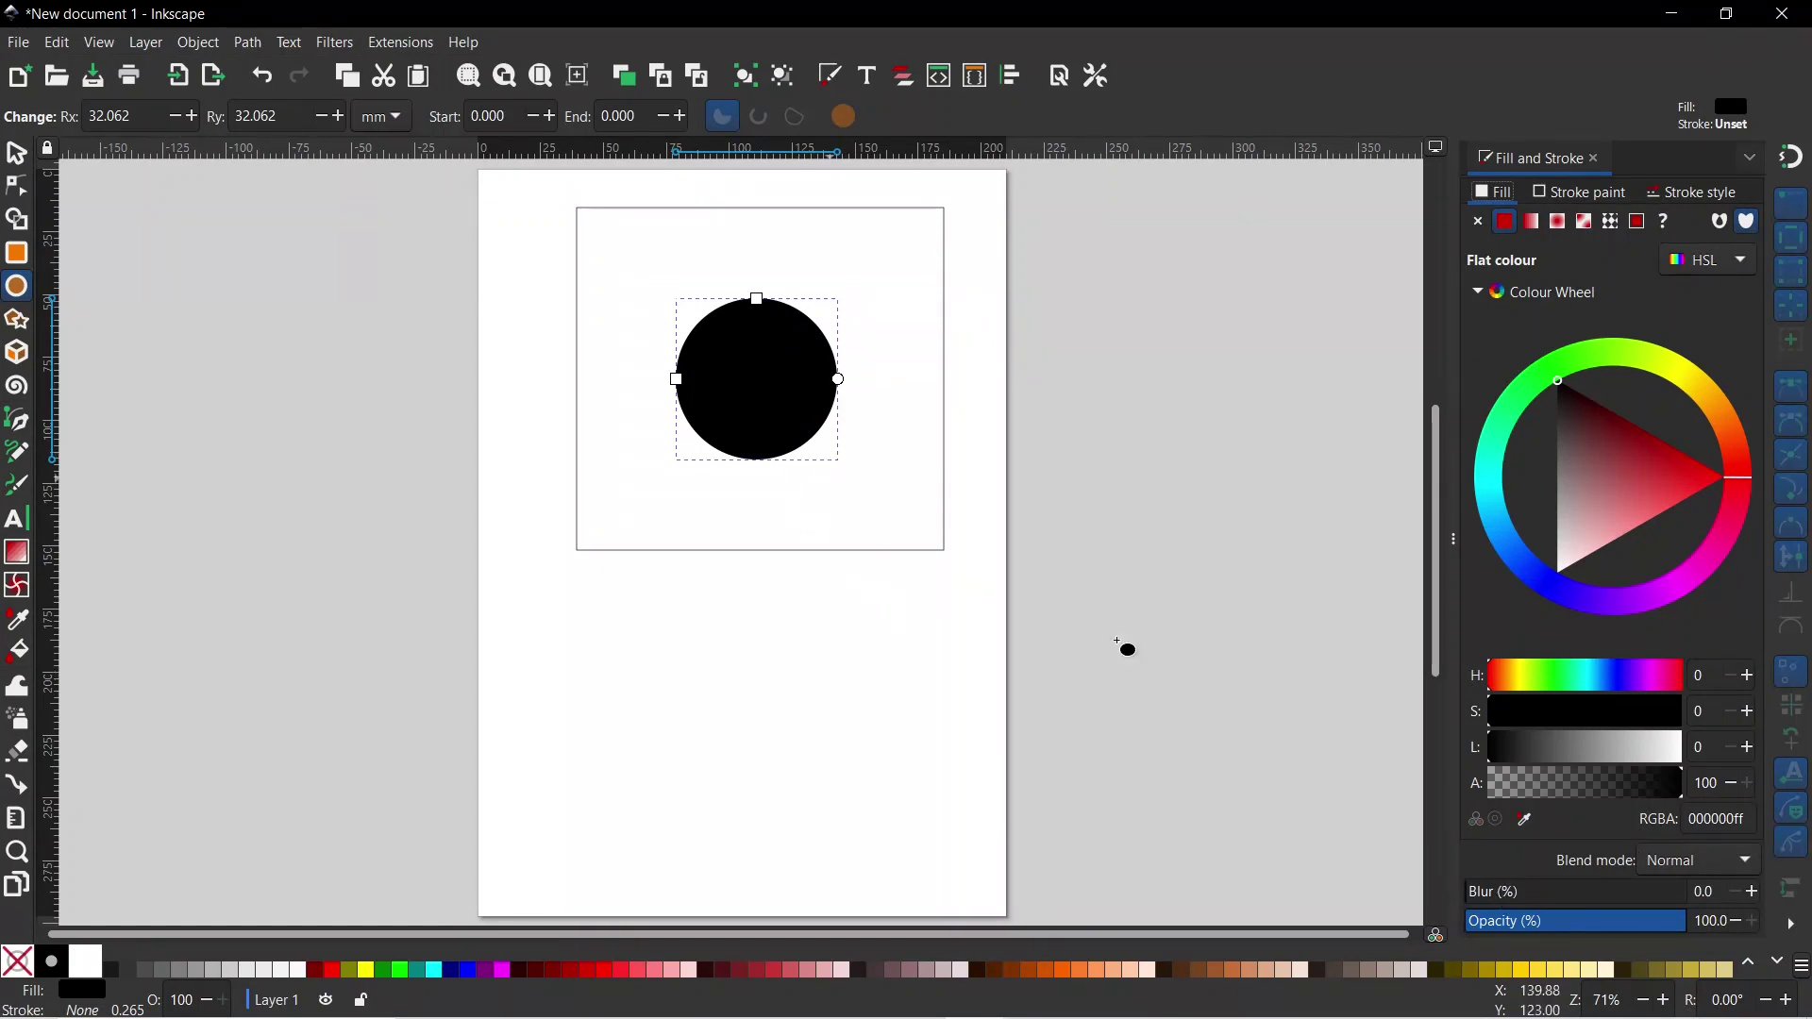
left_click(1481, 892)
left_click_drag(1482, 890, 1578, 892)
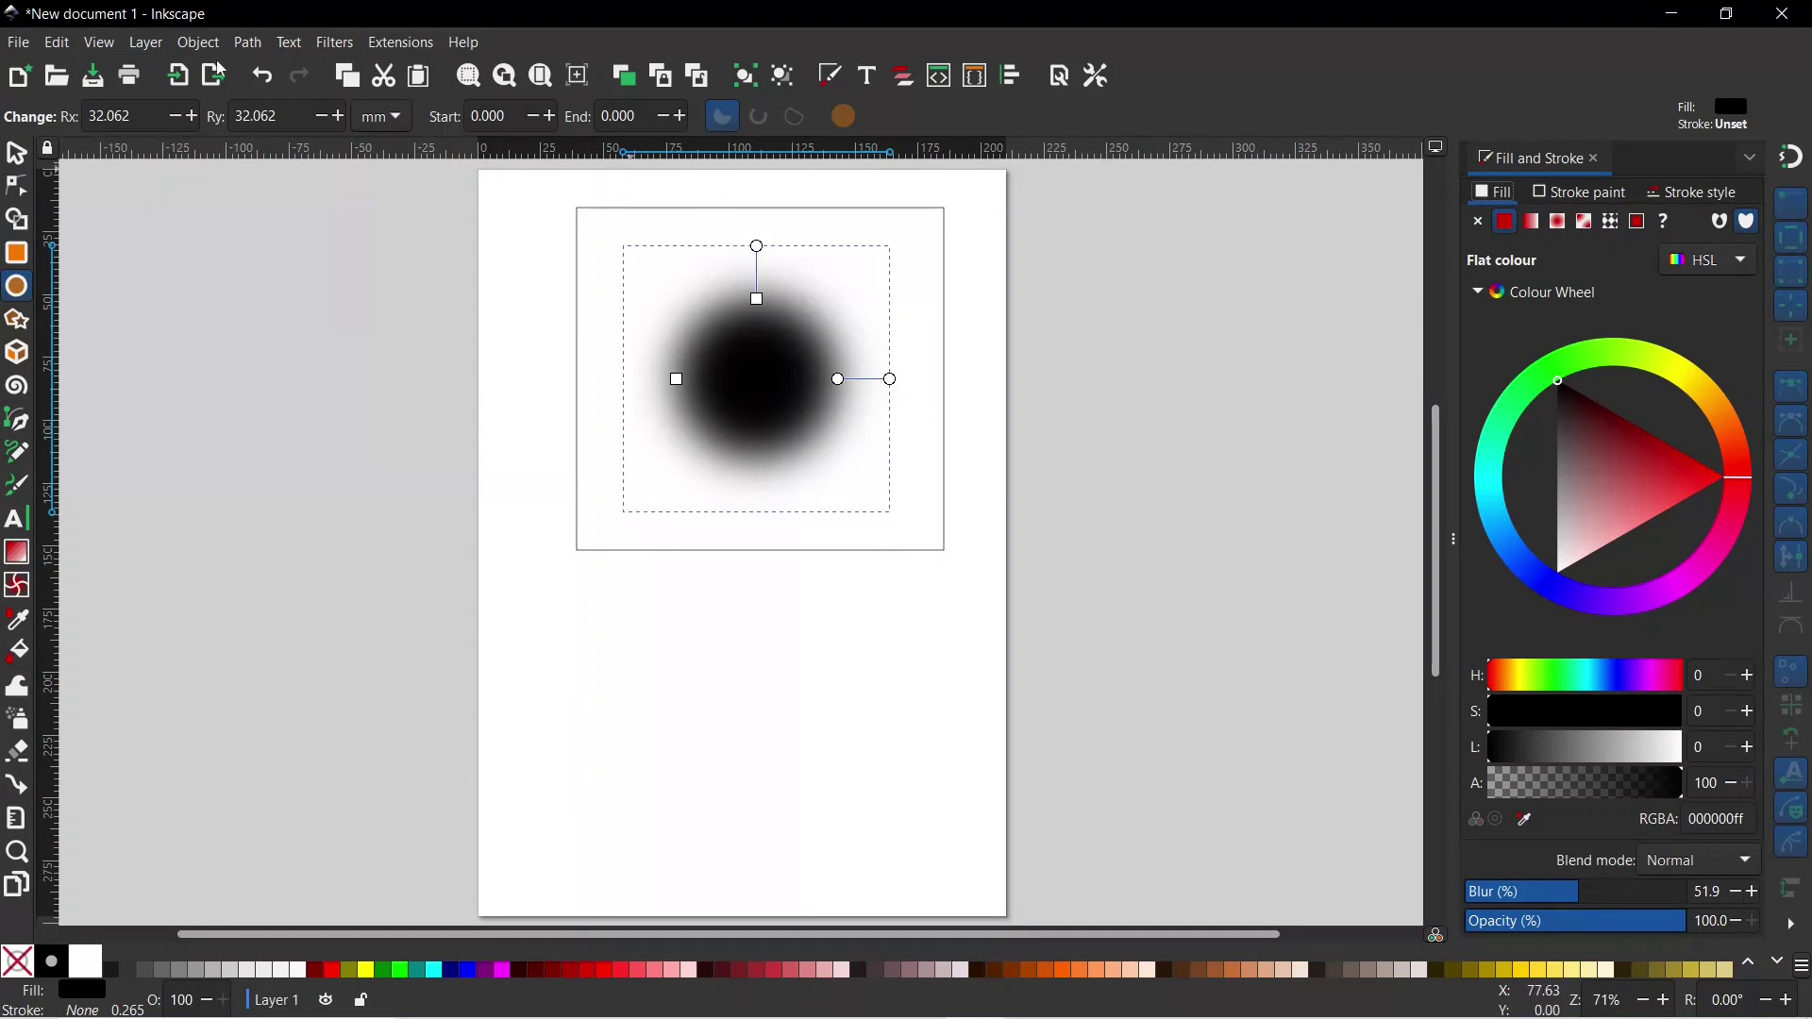
Step: Group the blurred circle with the rectangle and place a duplicate of the group directly below the original
left_click(20, 157)
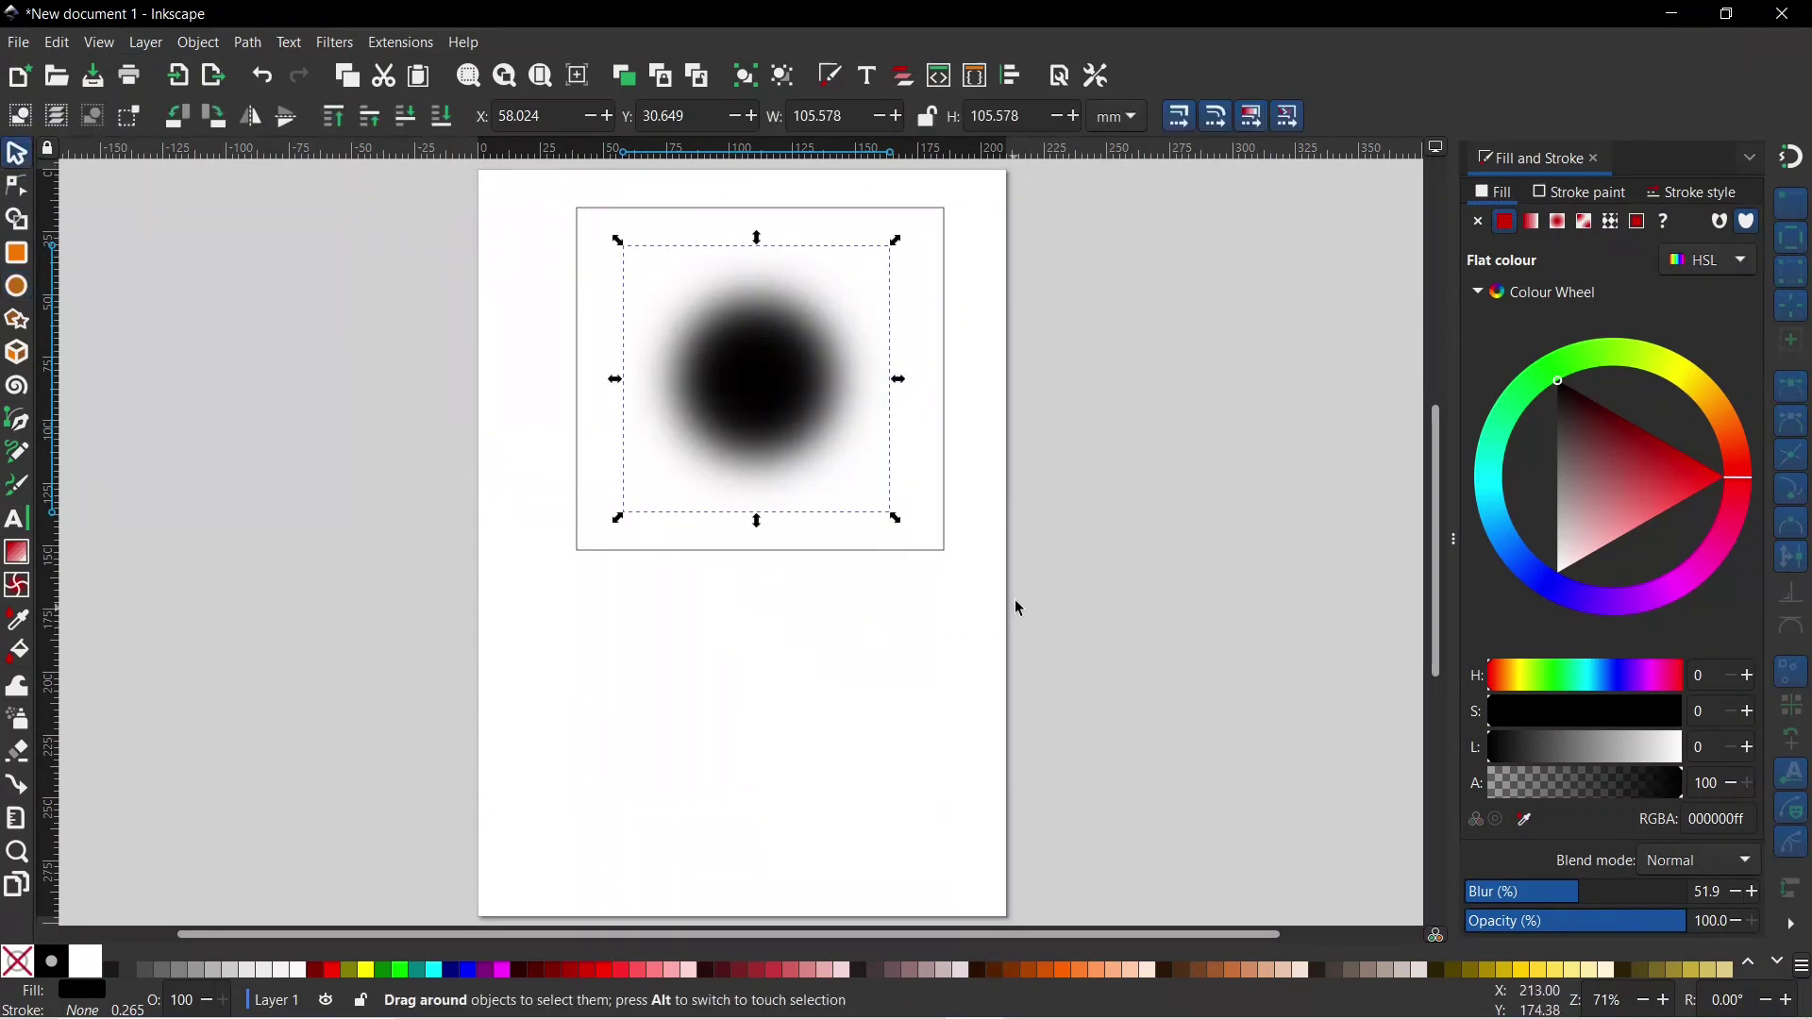
left_click(789, 292, "shift")
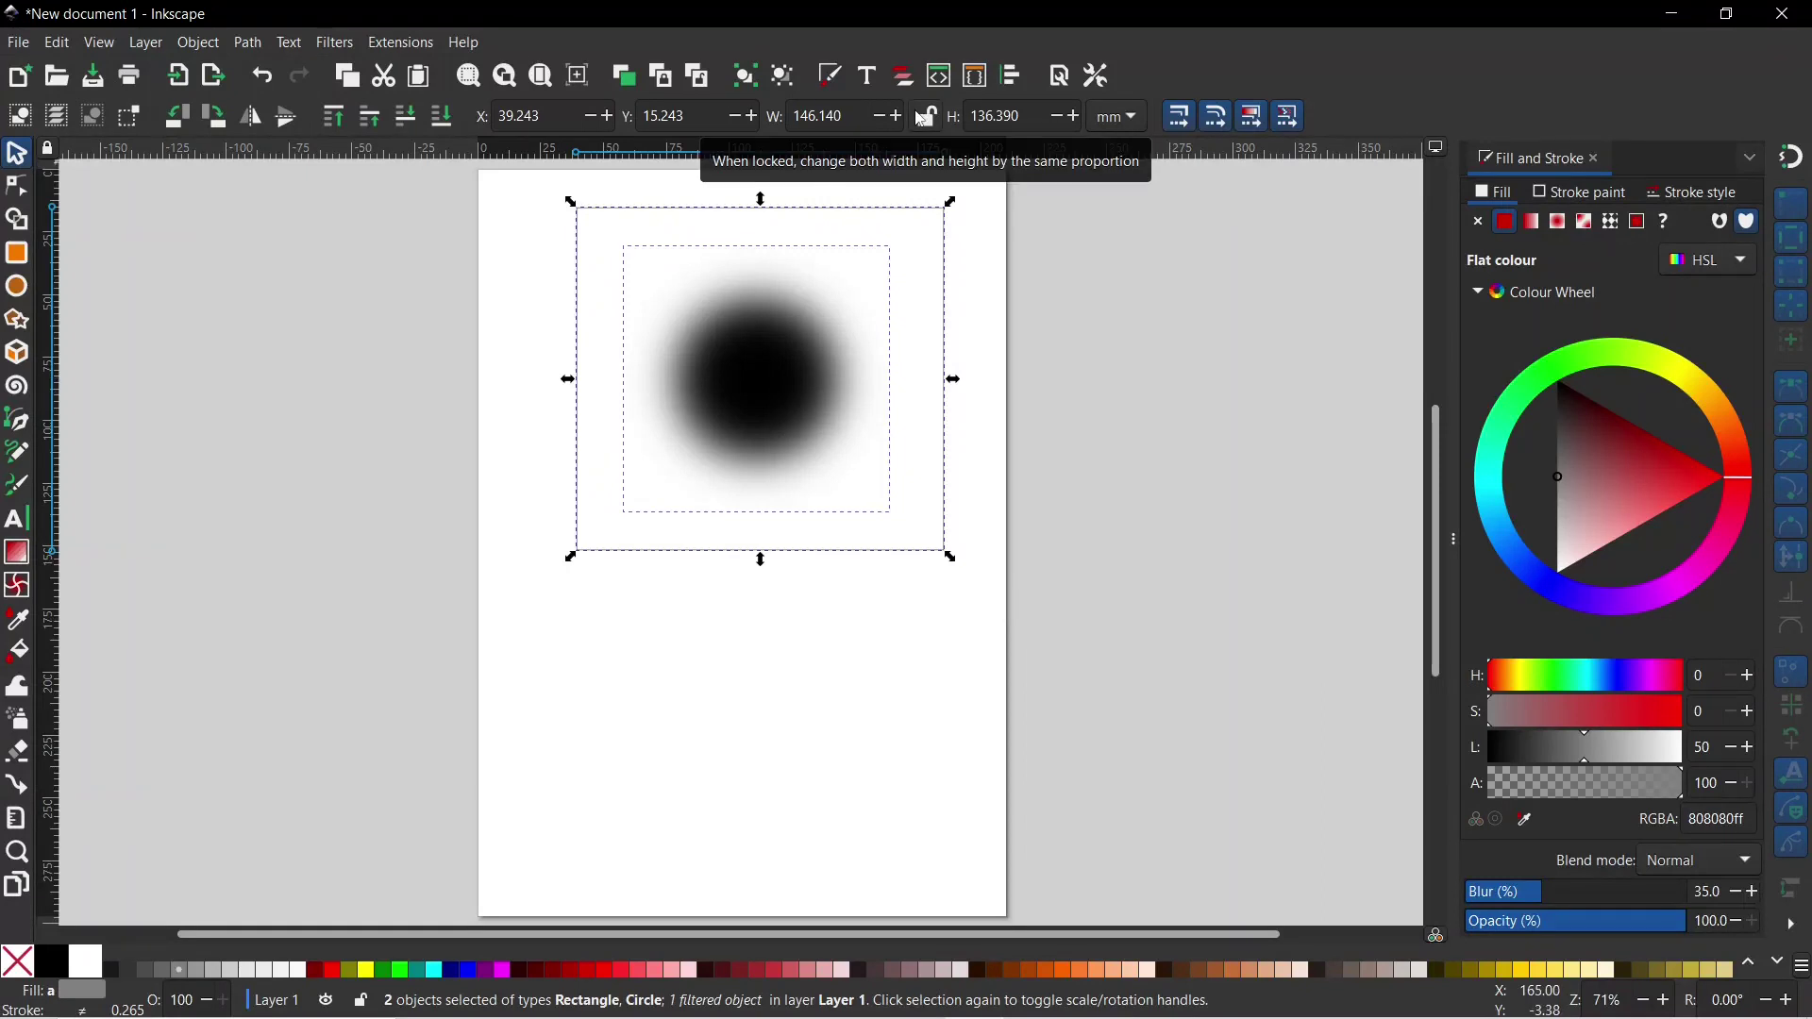
left_click(746, 83)
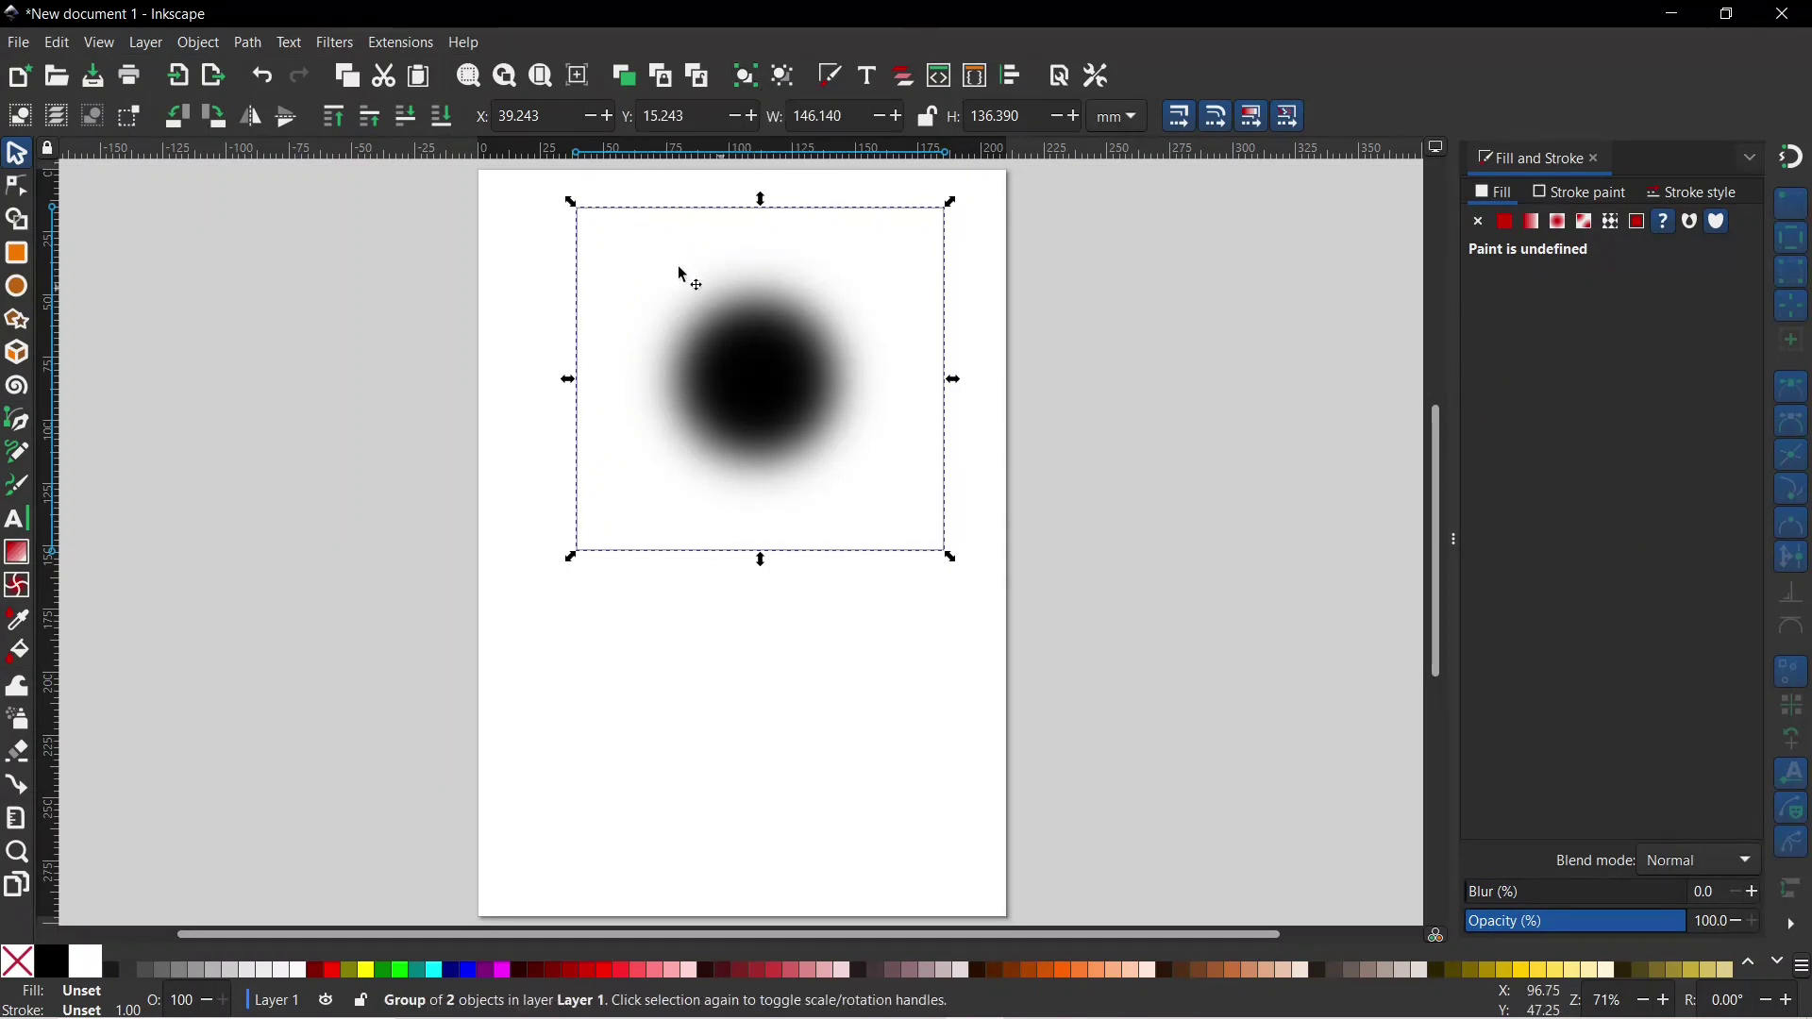
left_click_drag(600, 257, 594, 598)
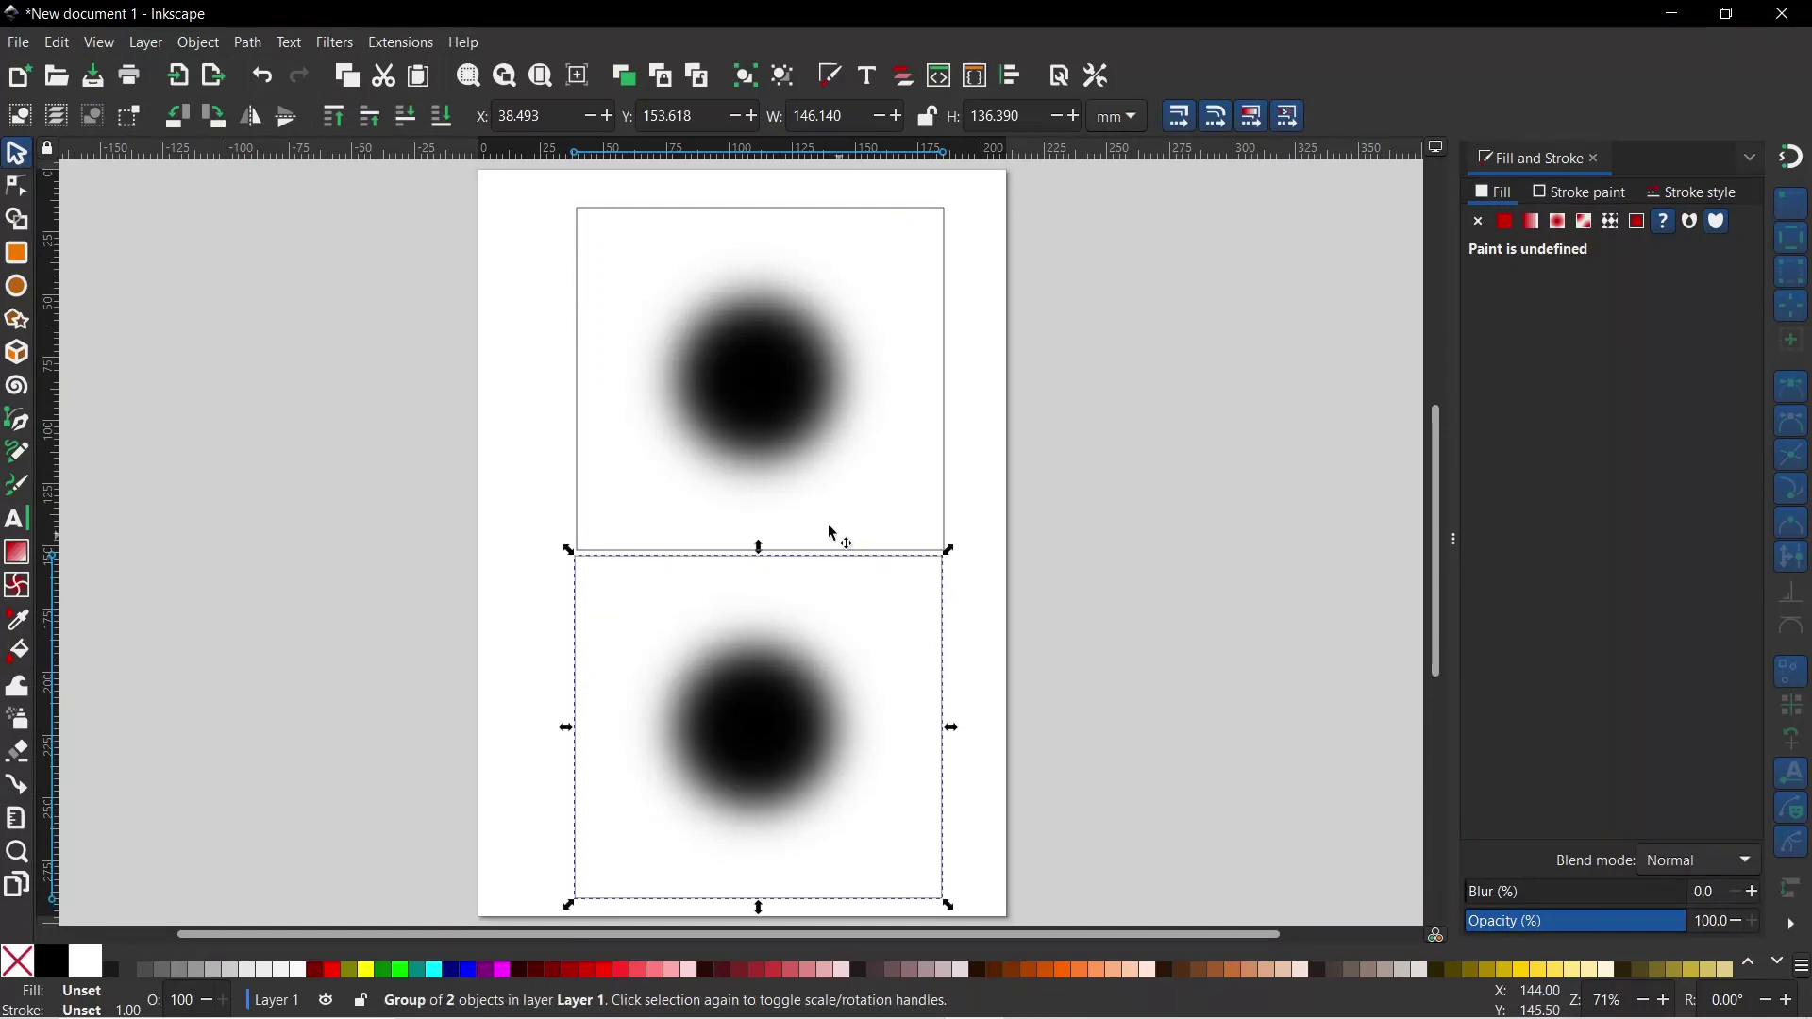
Step: Within the lower group, fill the rectangle black and the blurred circle white
left_click(25, 193)
left_click(619, 615)
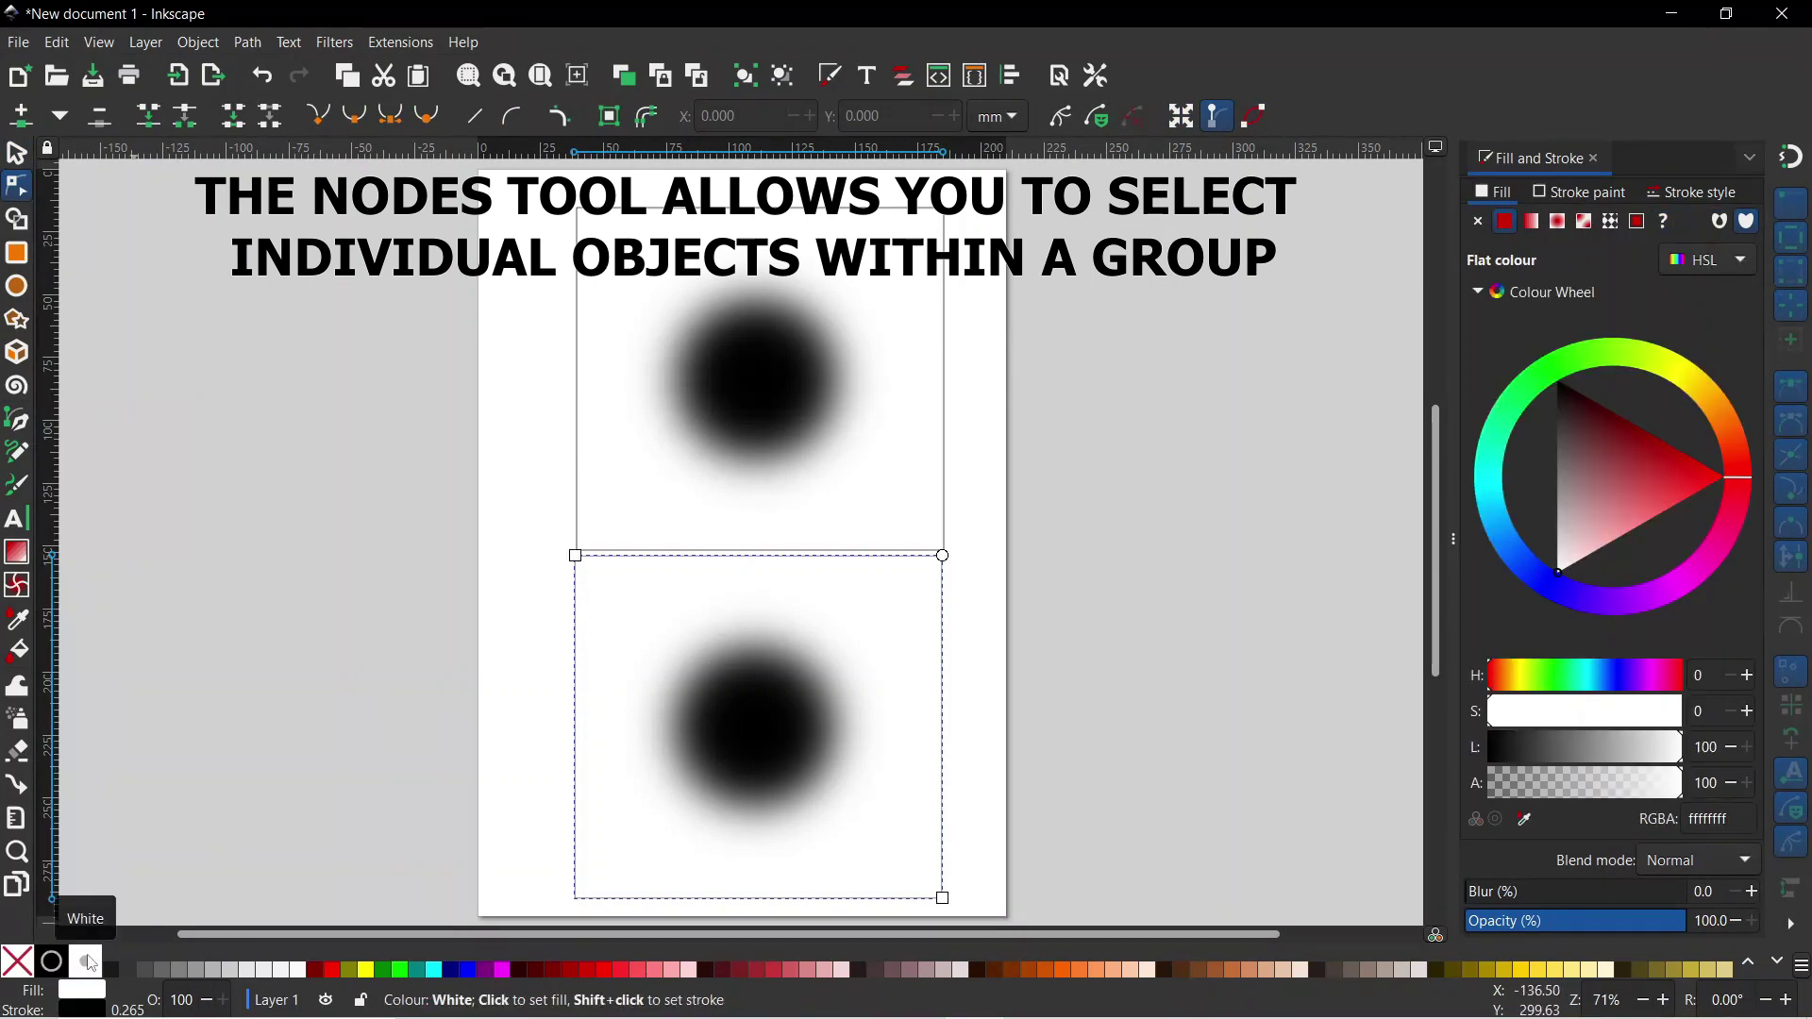
left_click(52, 963)
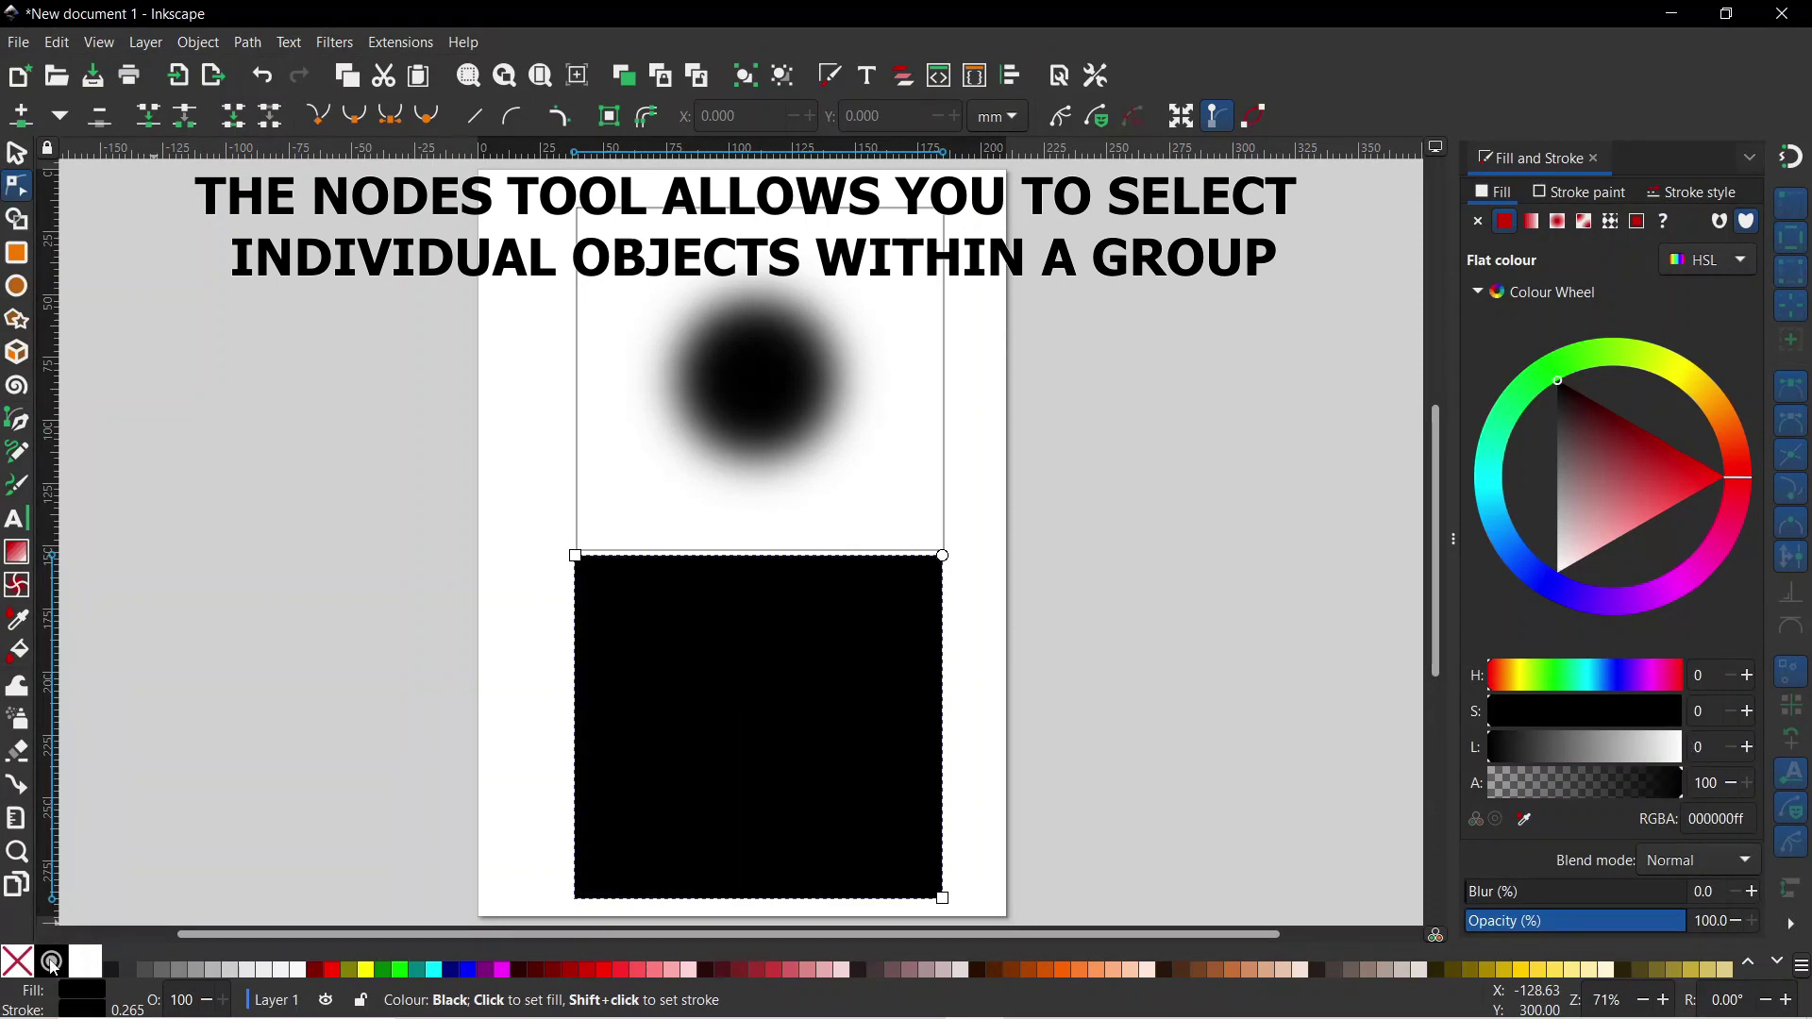
left_click(775, 723)
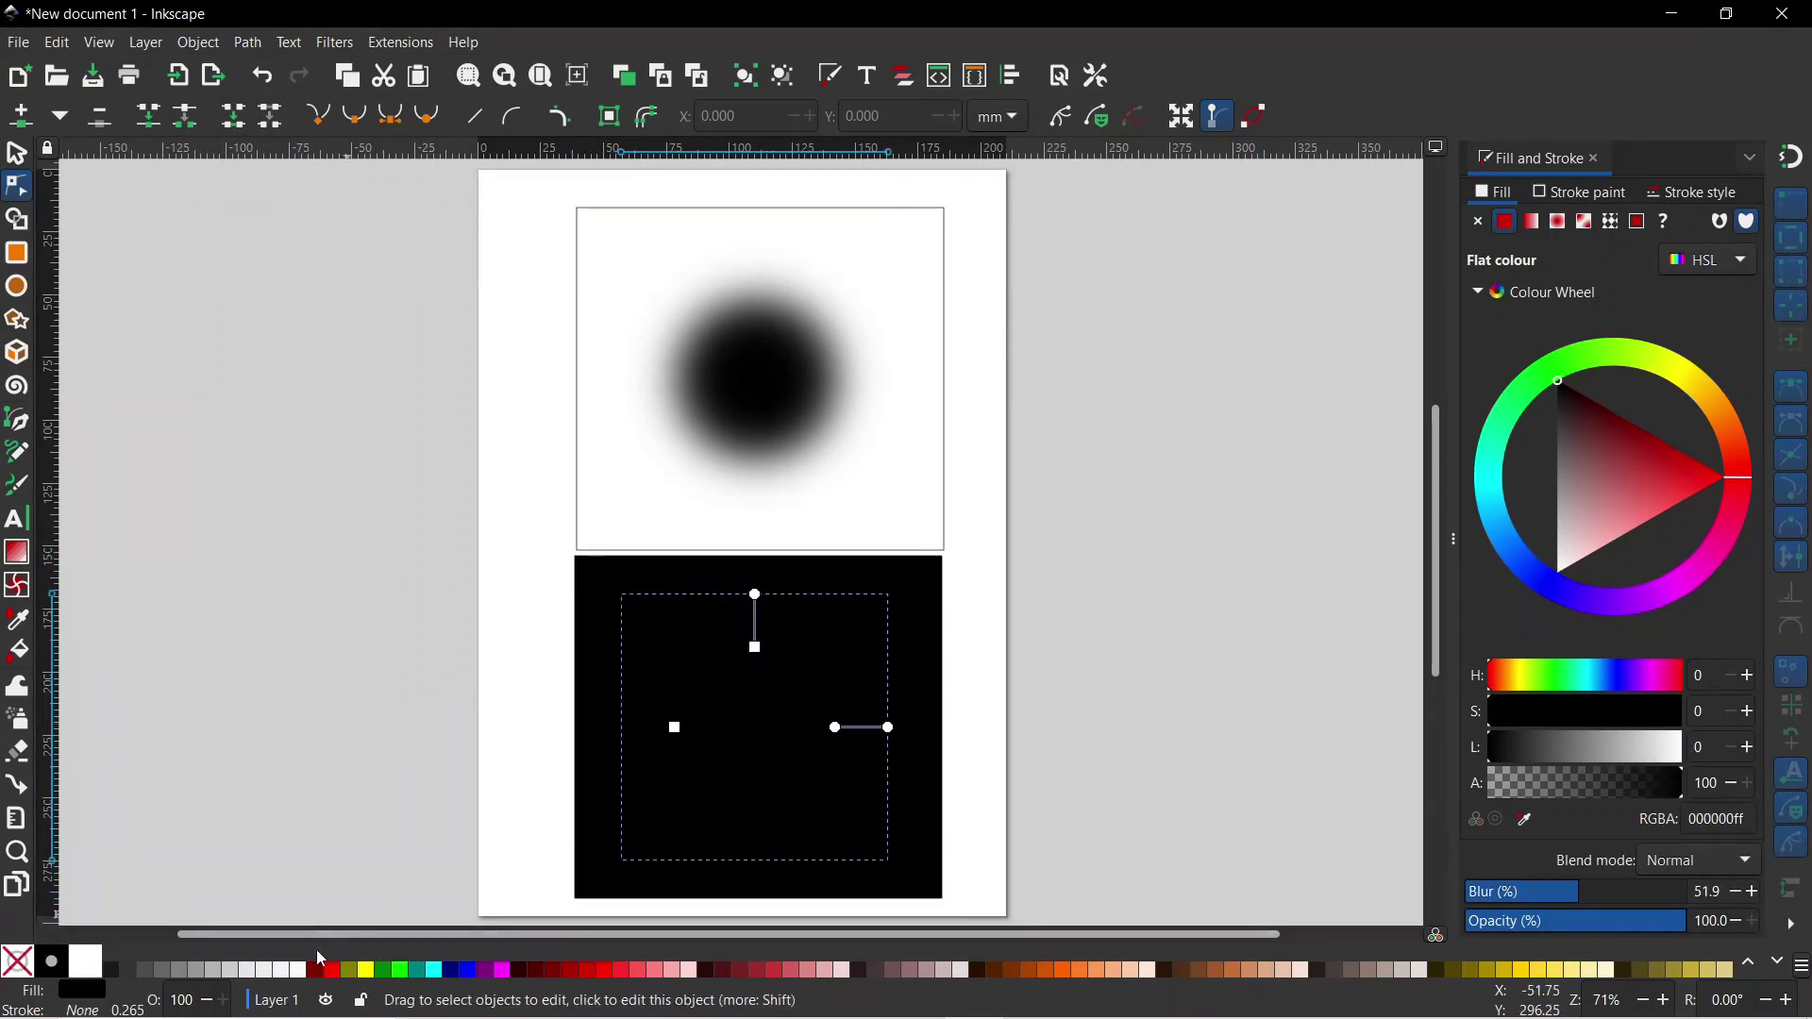
left_click(84, 961)
key("Escape")
key("s")
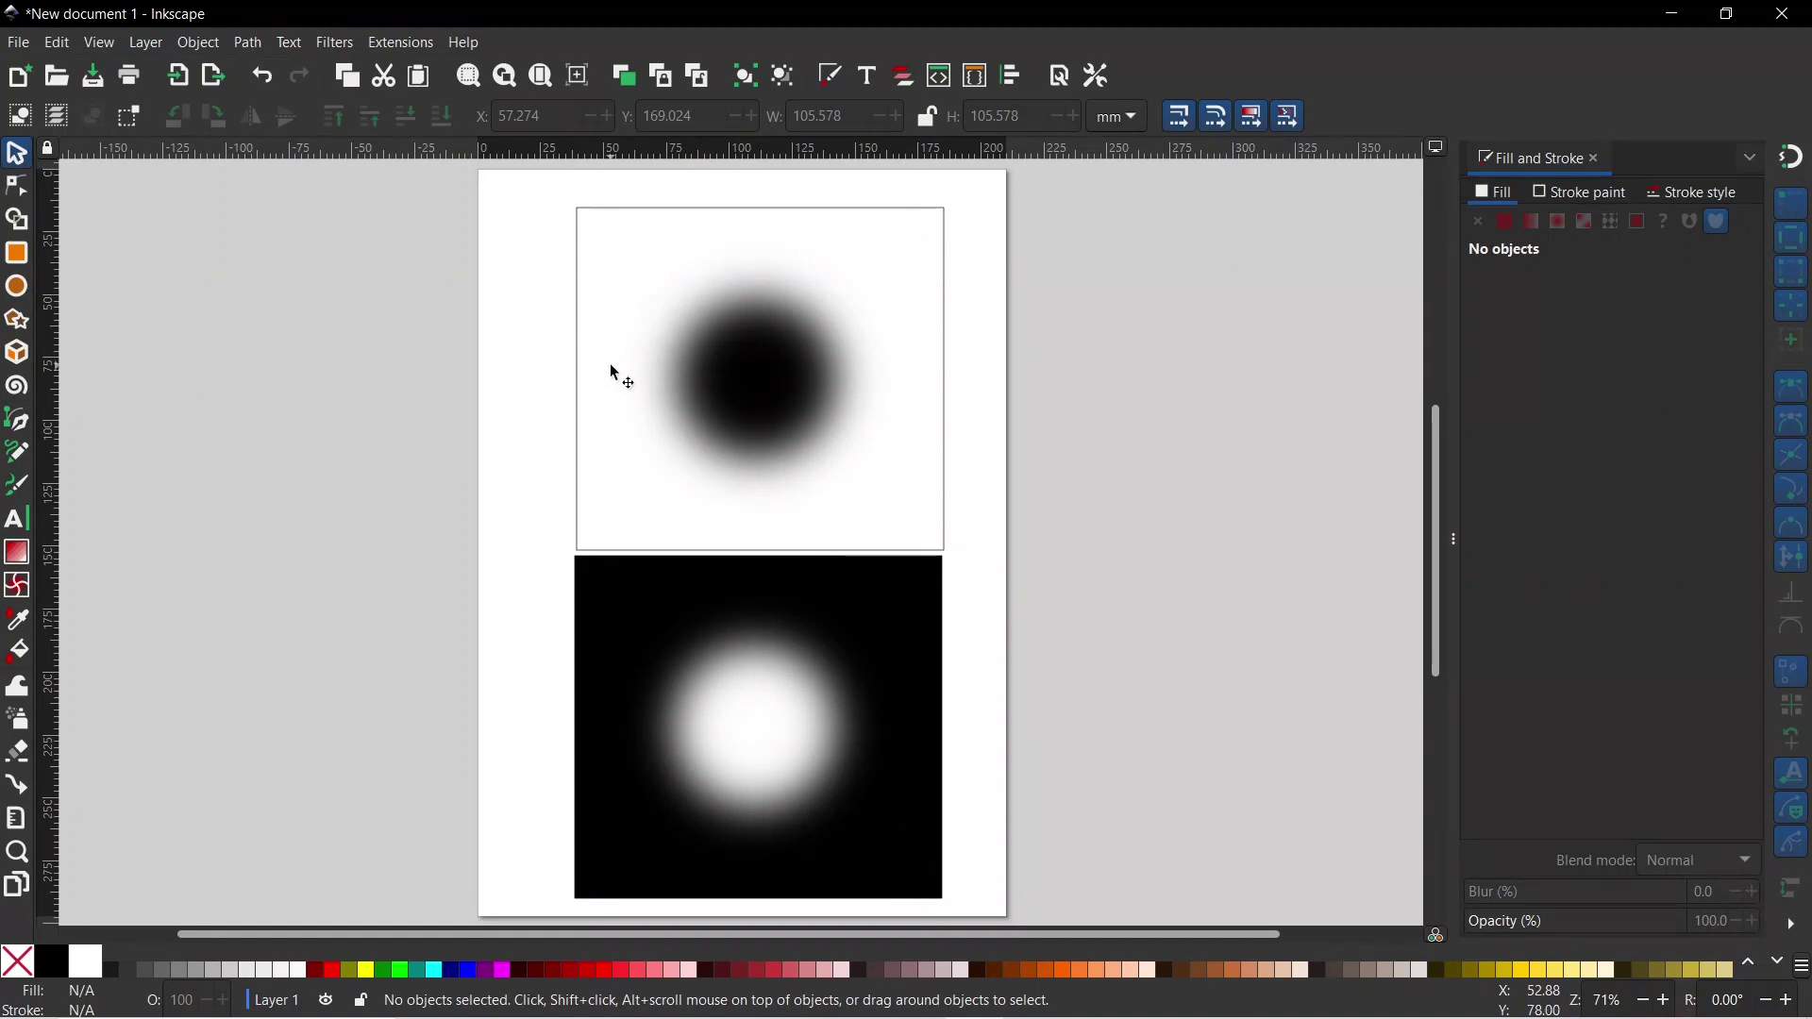
Step: Draw a small circle of about 5.4 mm radius, fill it red, and move it beside the upper rectangle's left edge
left_click(20, 295)
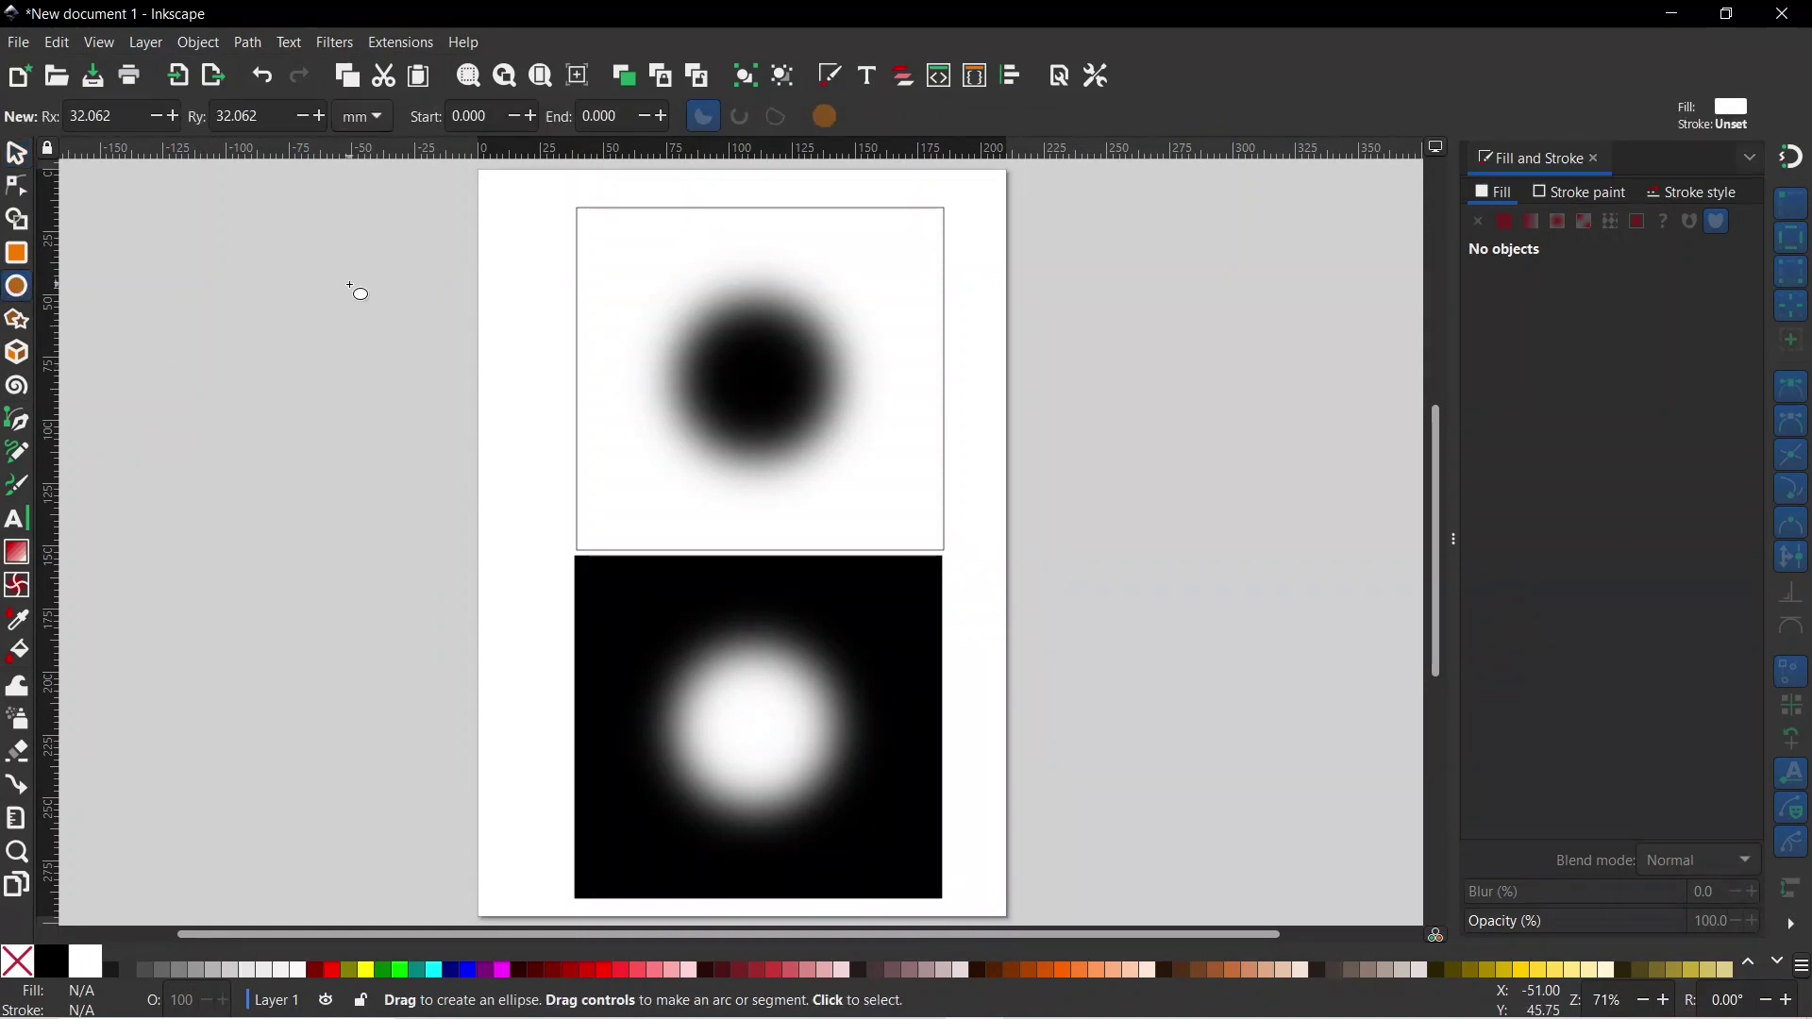
key("ctrl")
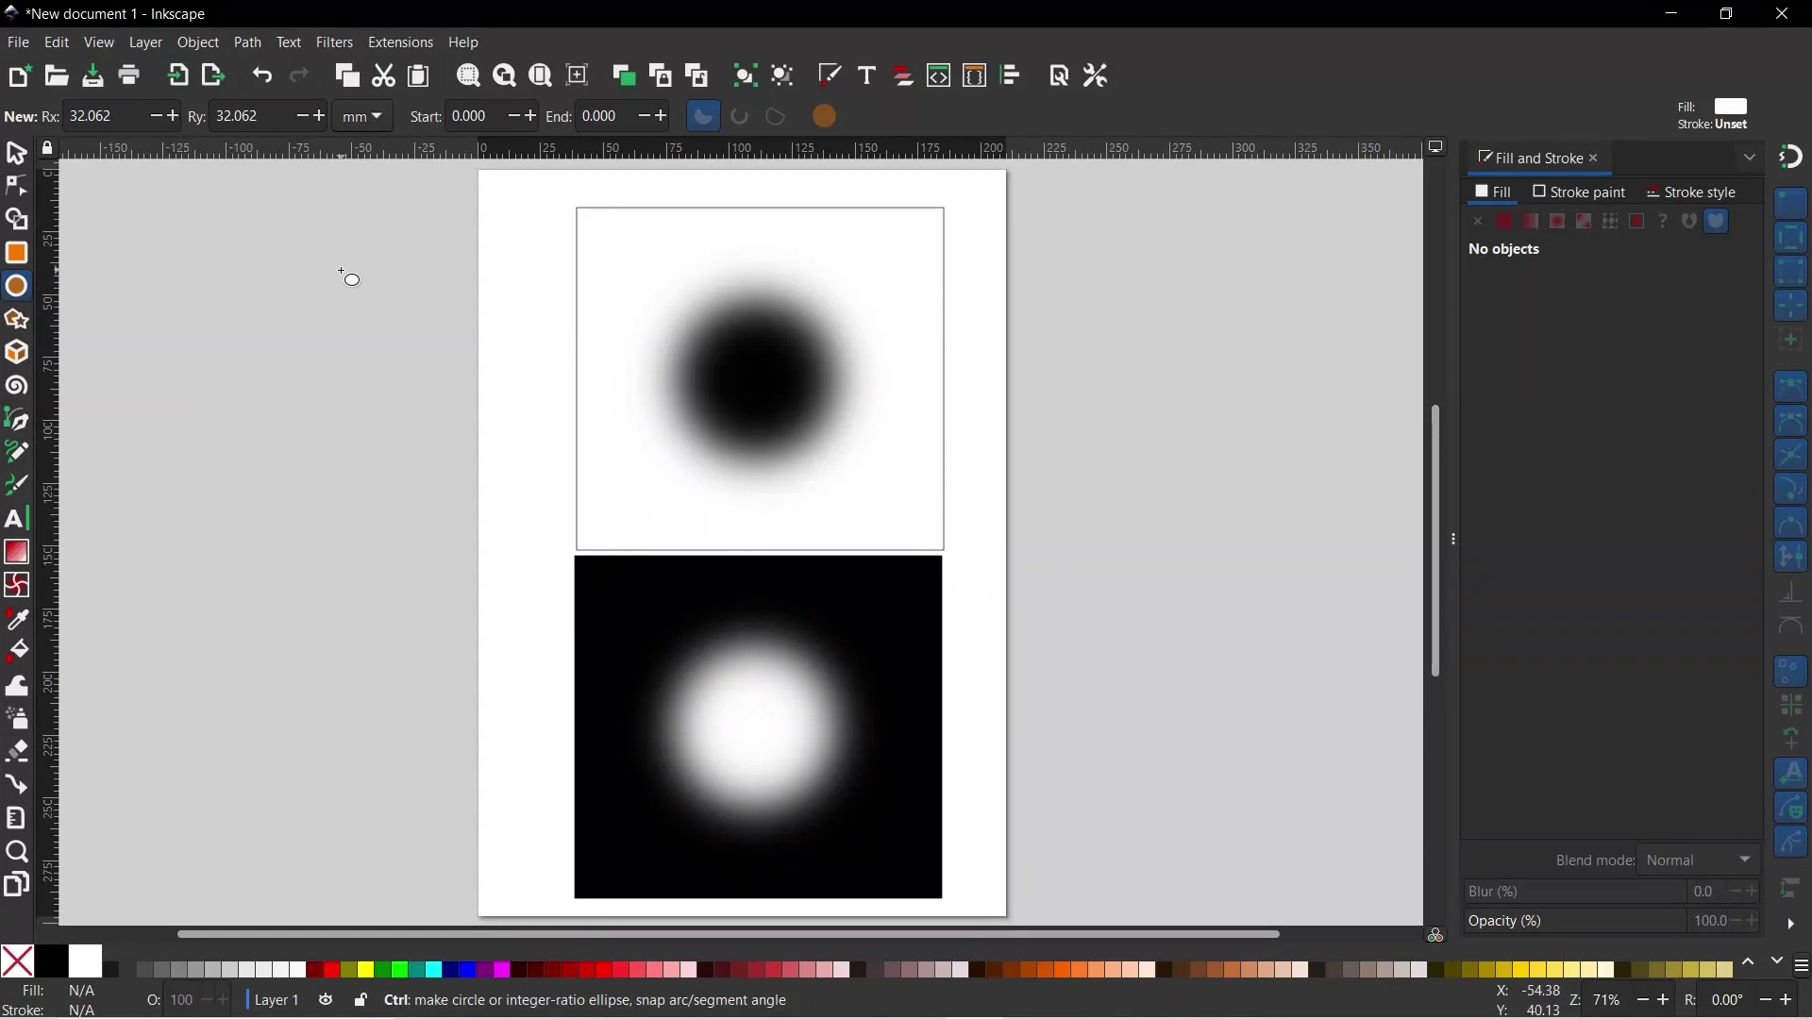
left_click_drag(342, 273, 367, 304)
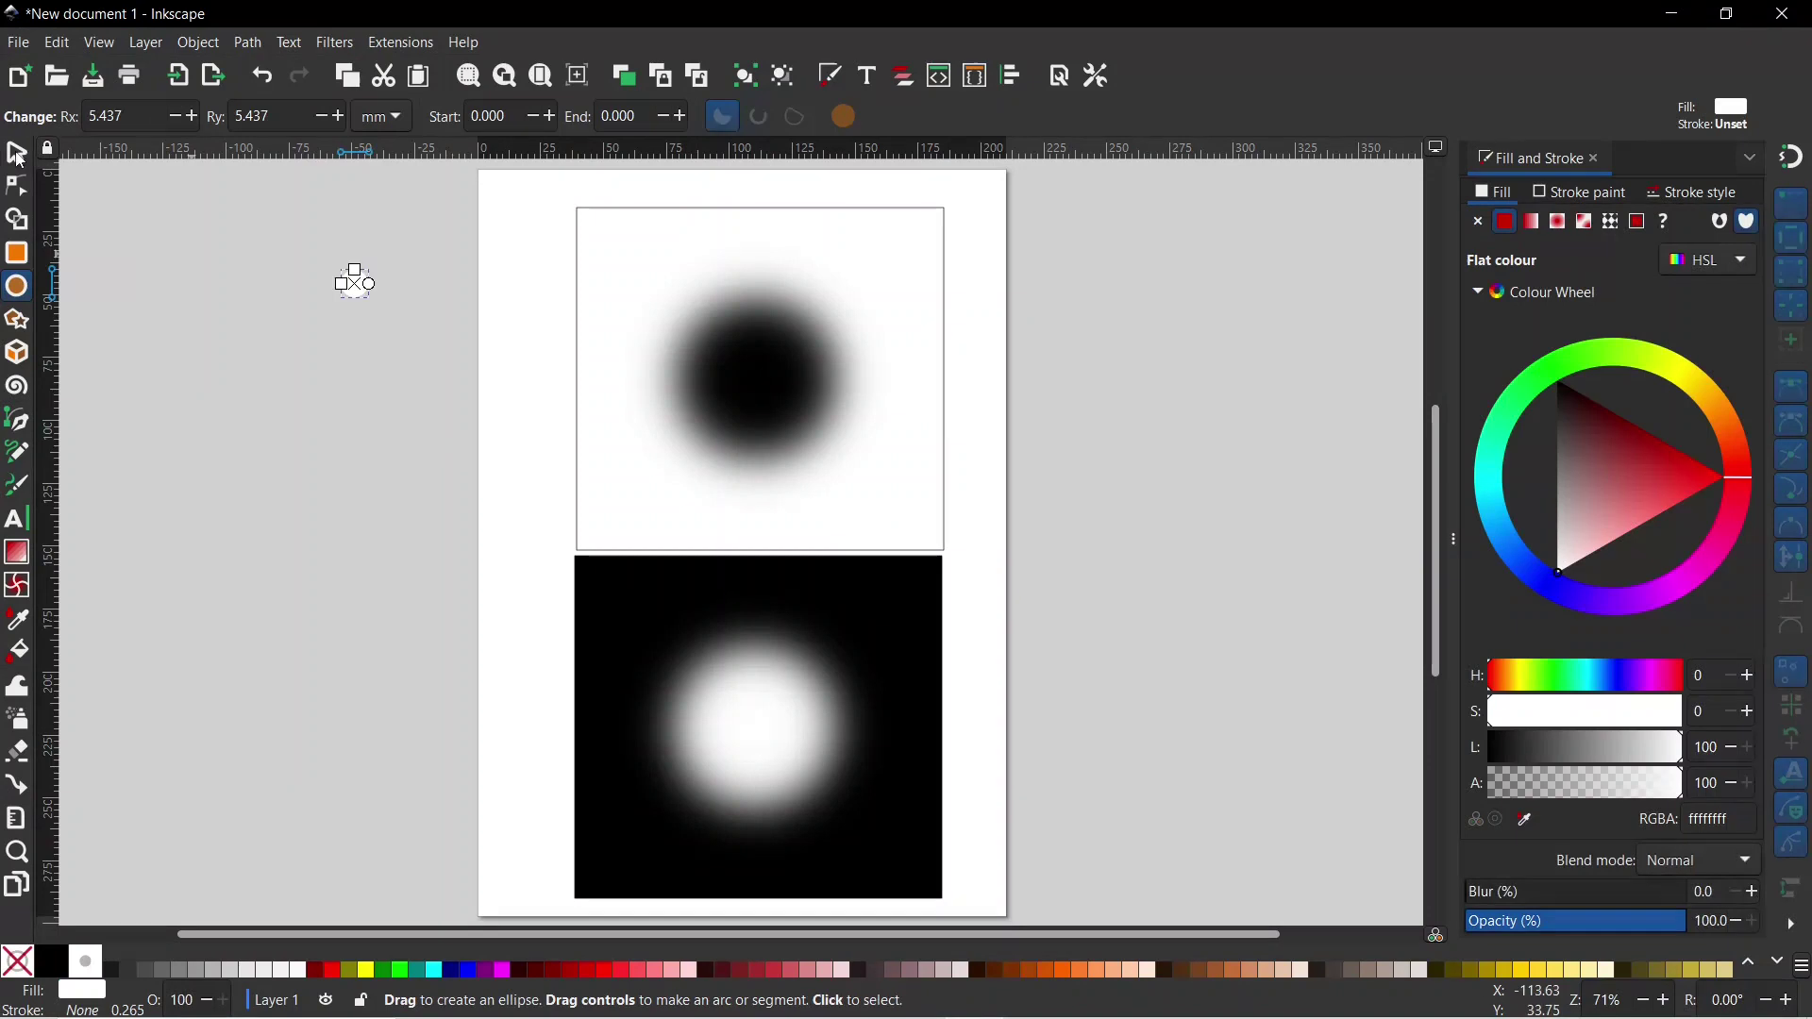
left_click(19, 155)
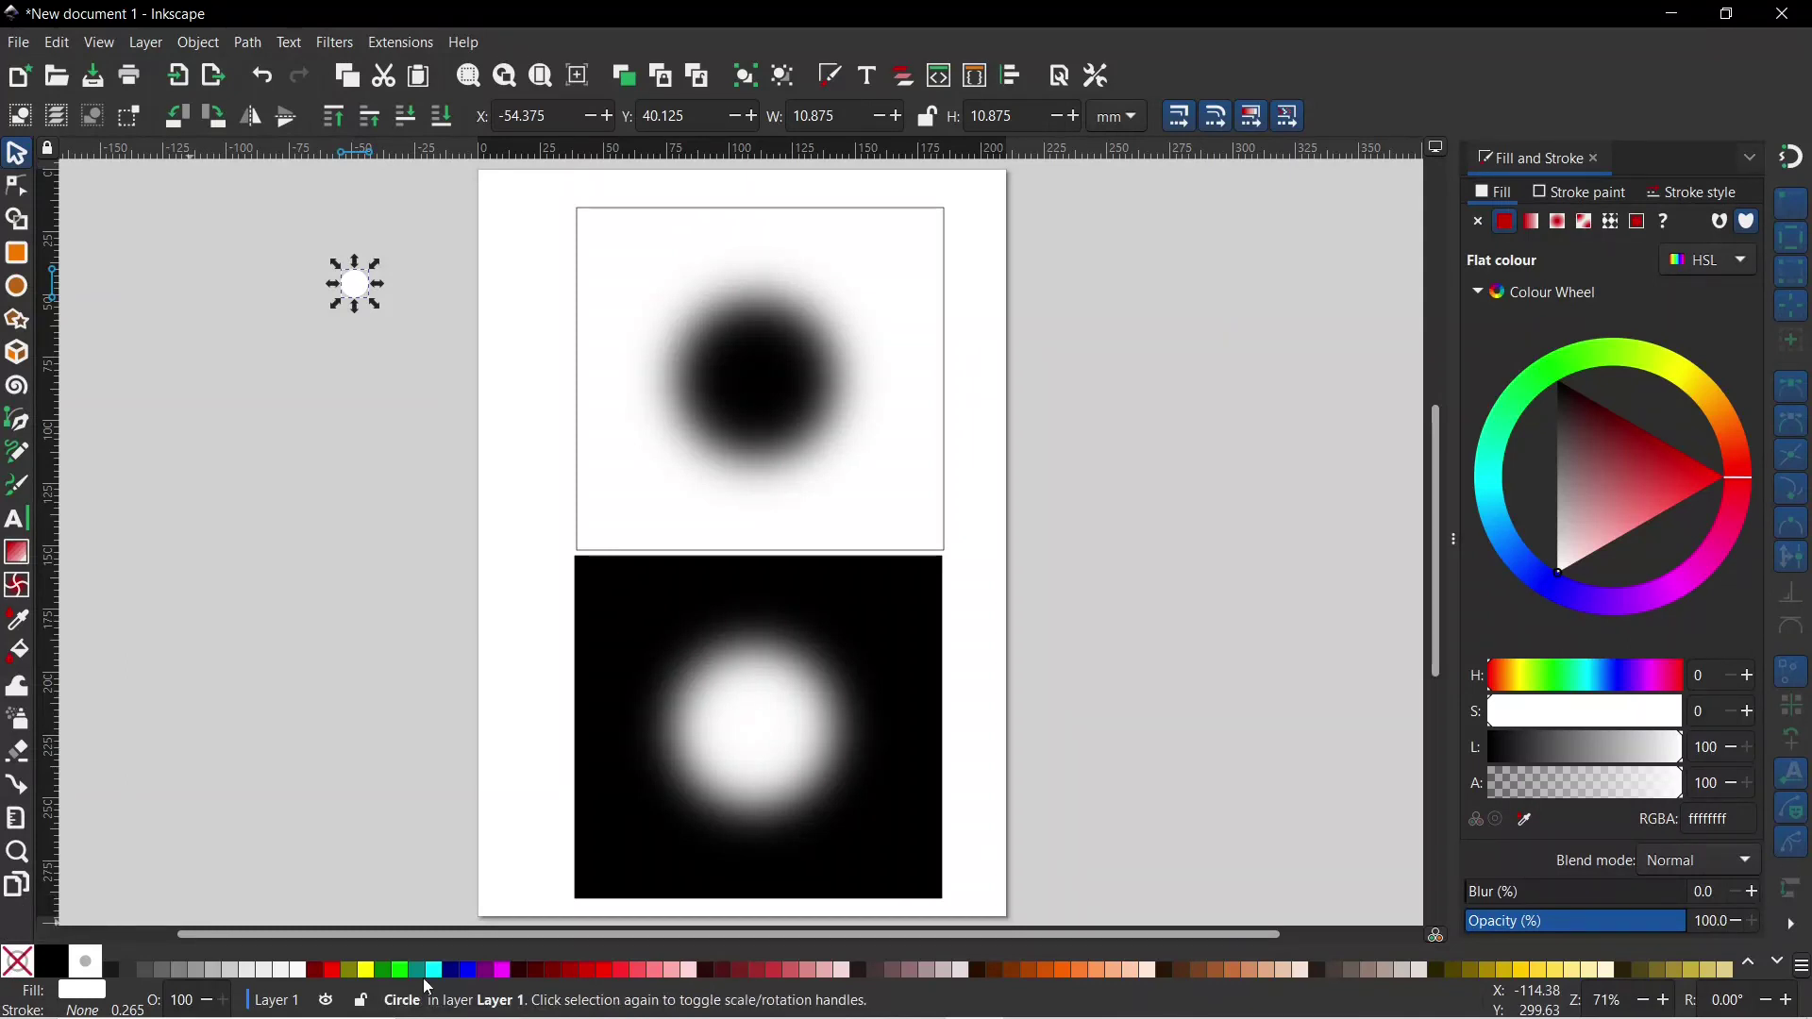
left_click(604, 973)
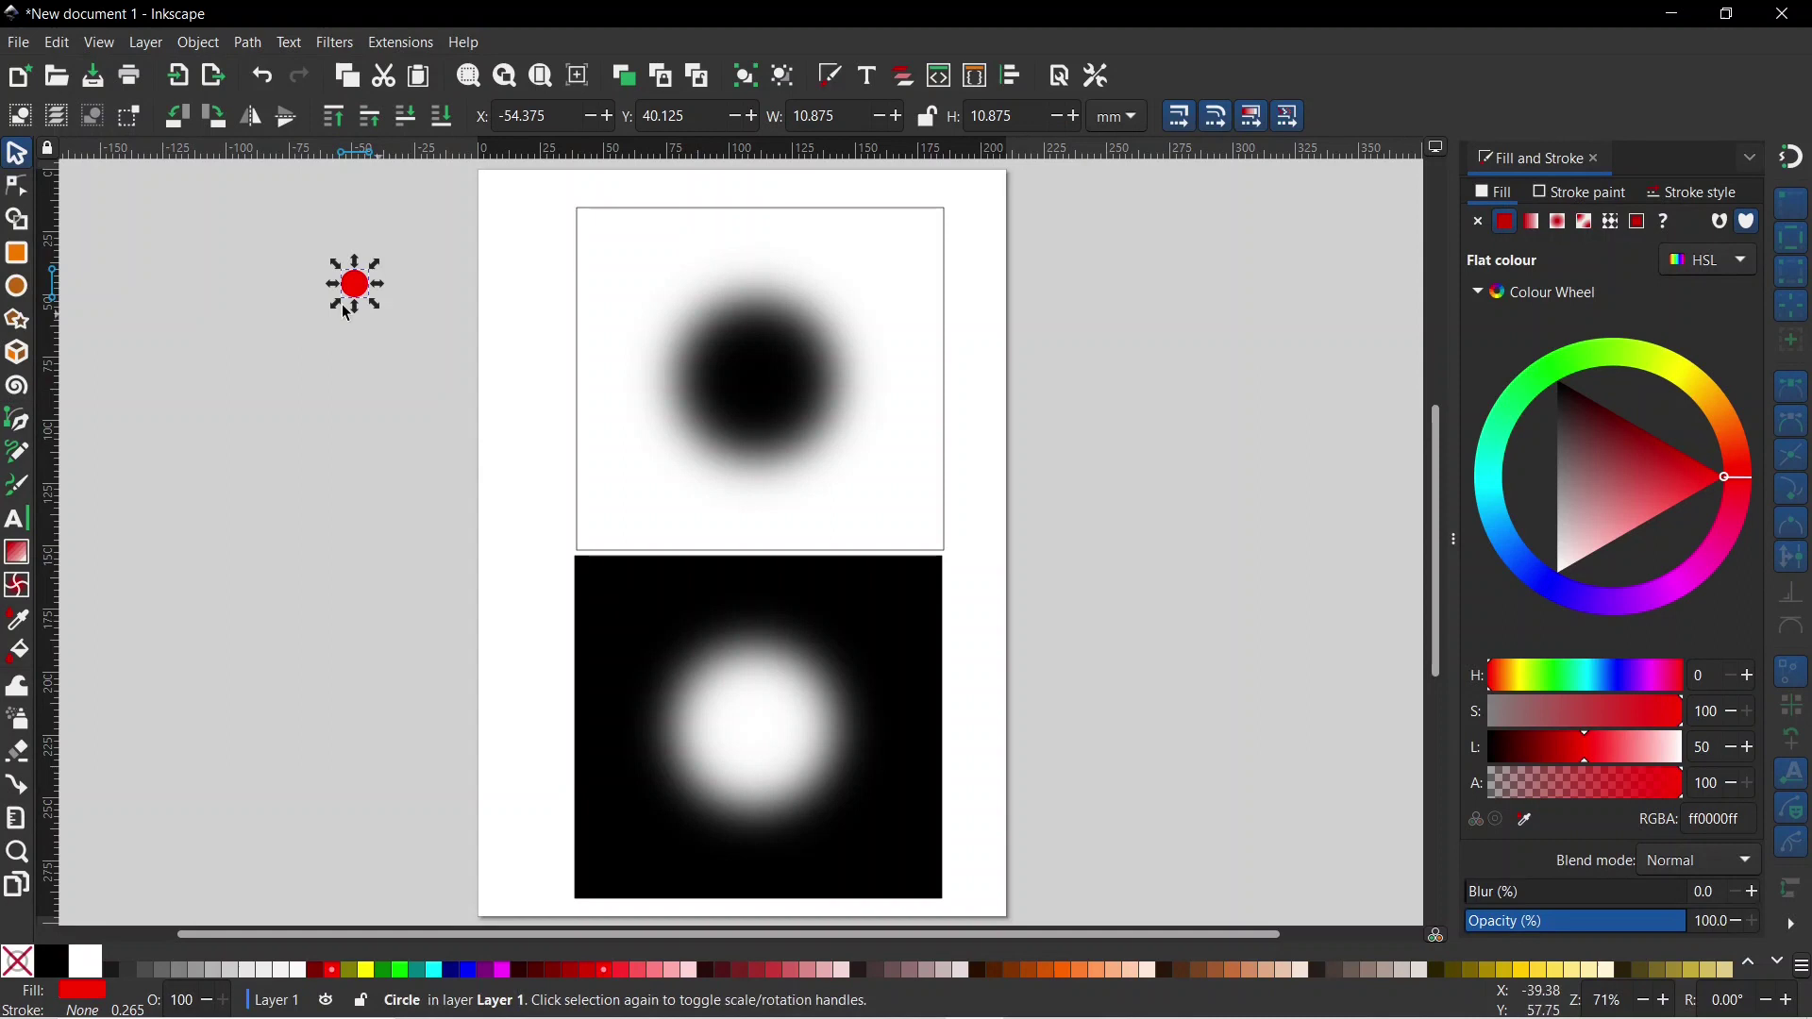
left_click_drag(363, 292, 561, 287)
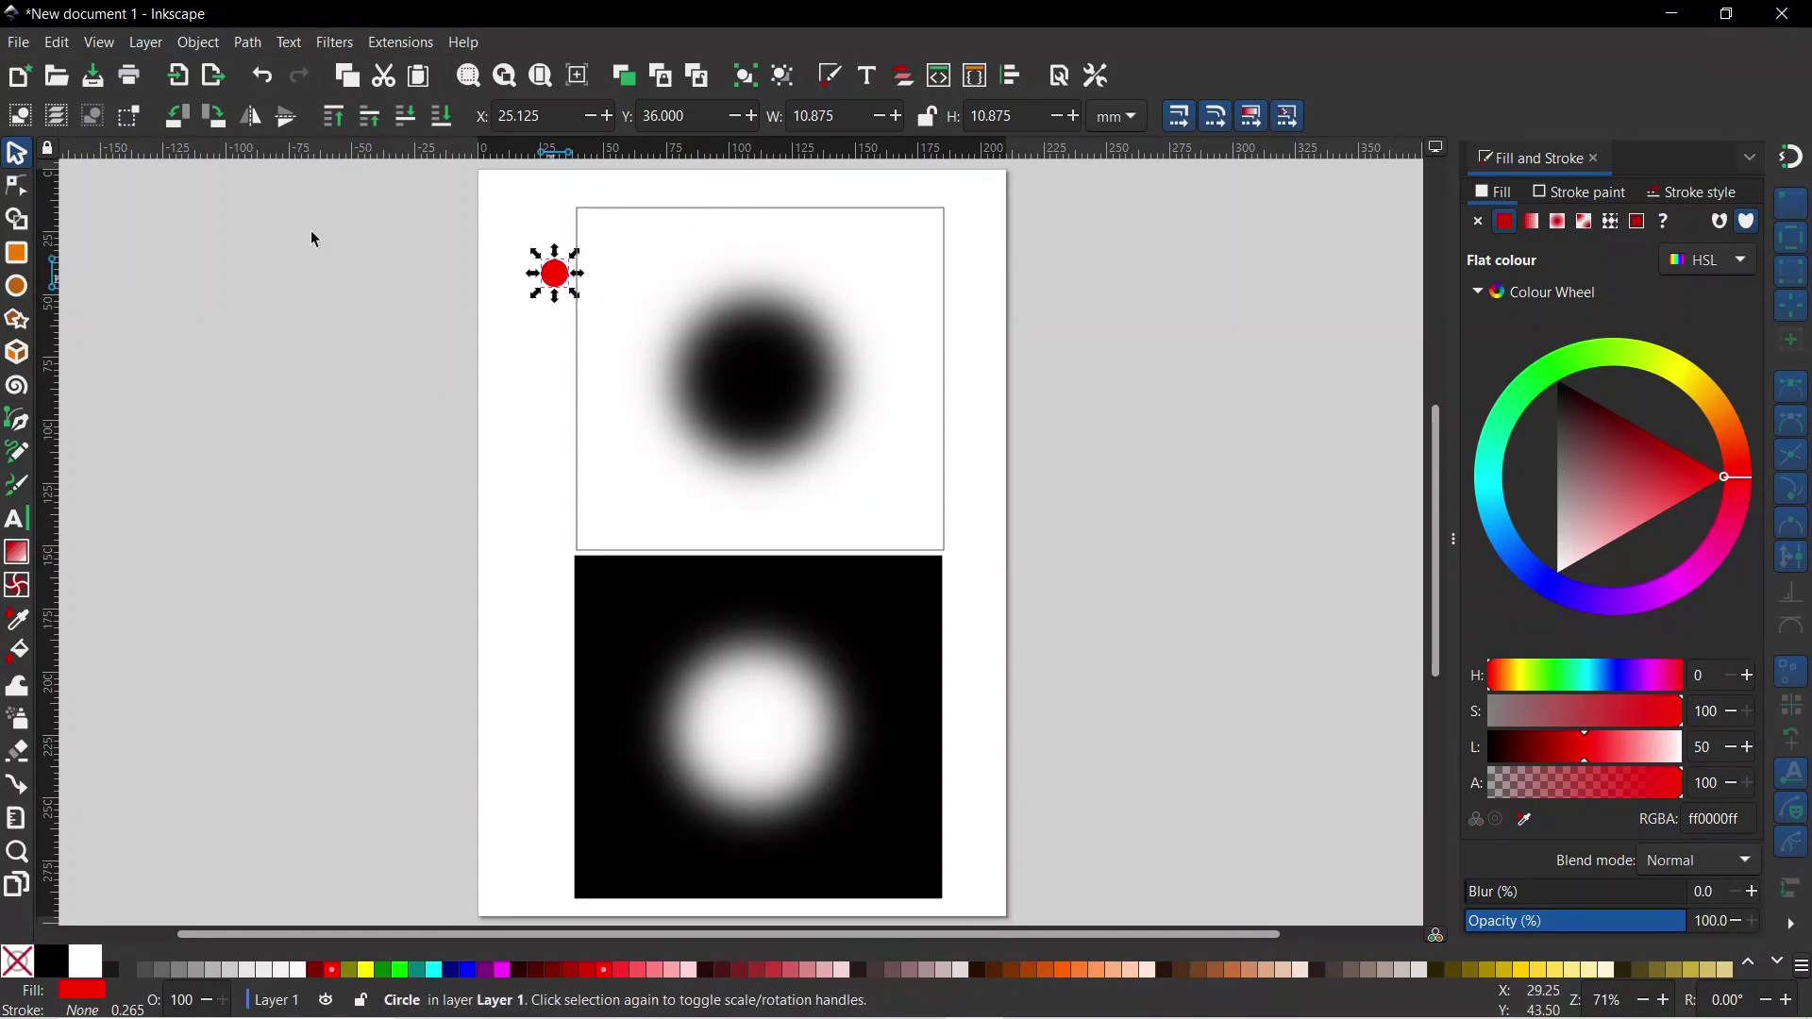
Step: Open the Create Tiled Clones settings for the red circle and choose P1: simple translation symmetry
left_click(57, 42)
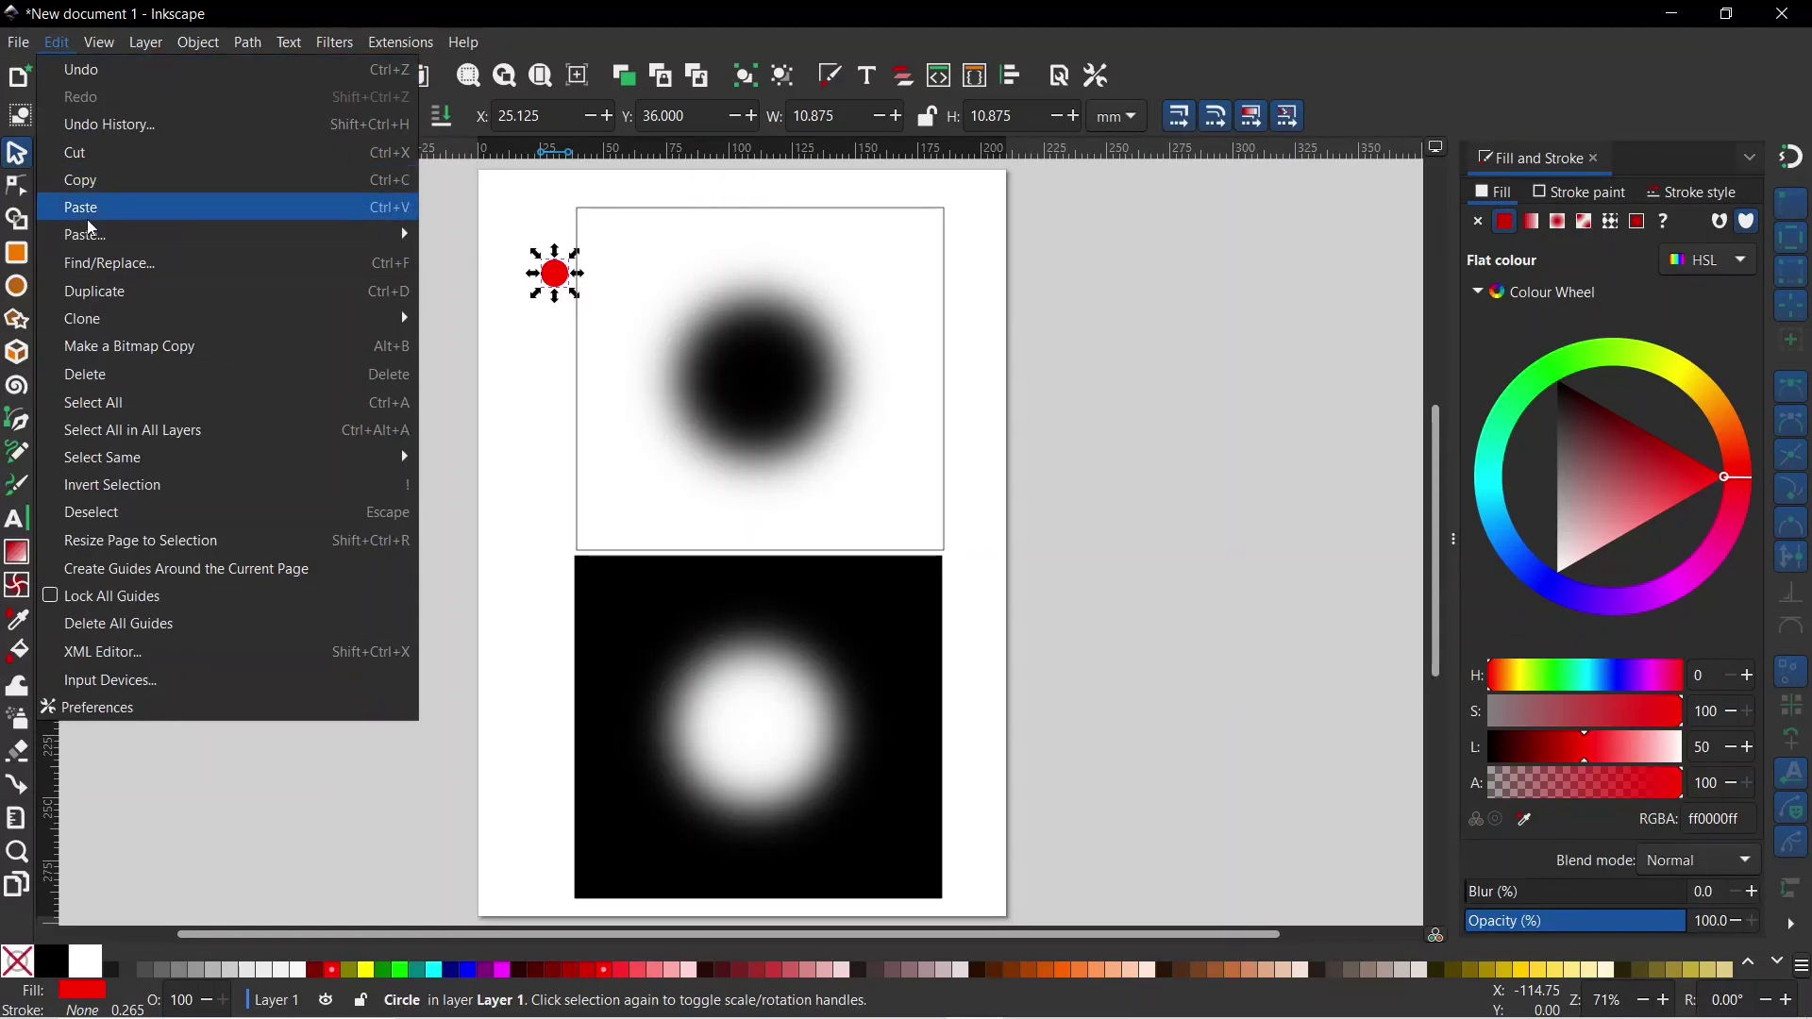
mouse_move(94, 321)
left_click(543, 345)
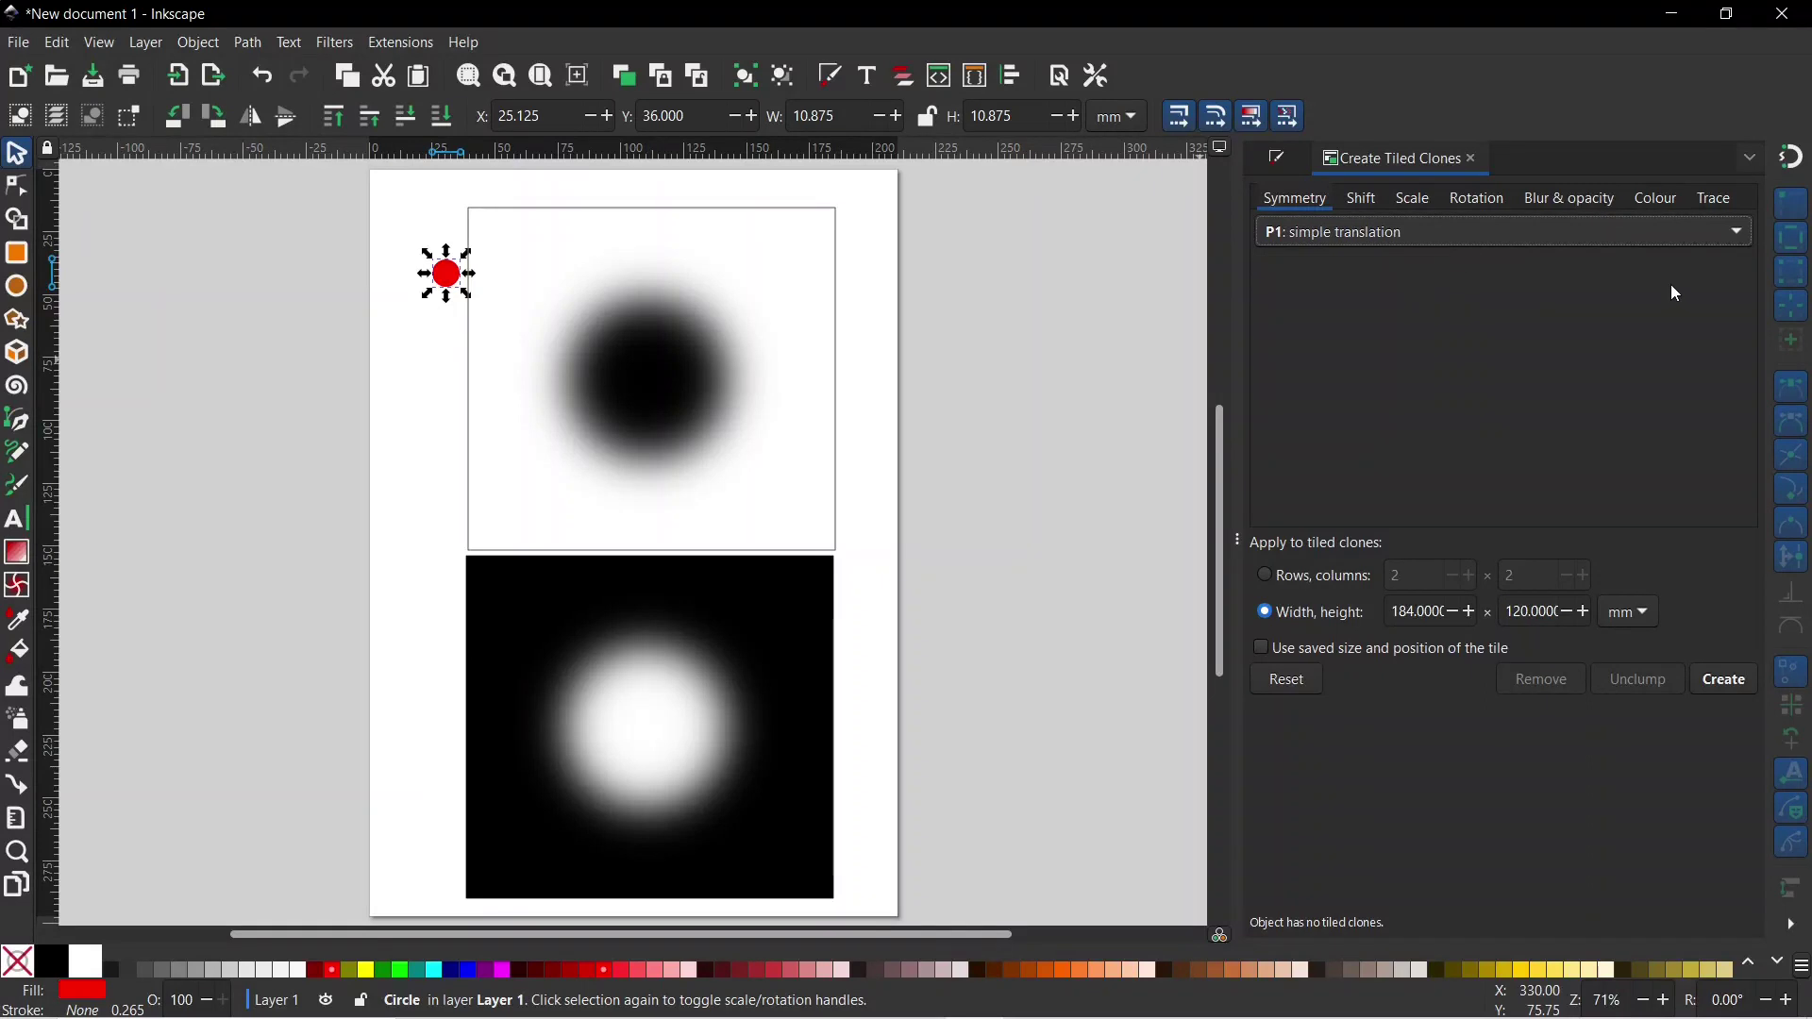
left_click(1736, 230)
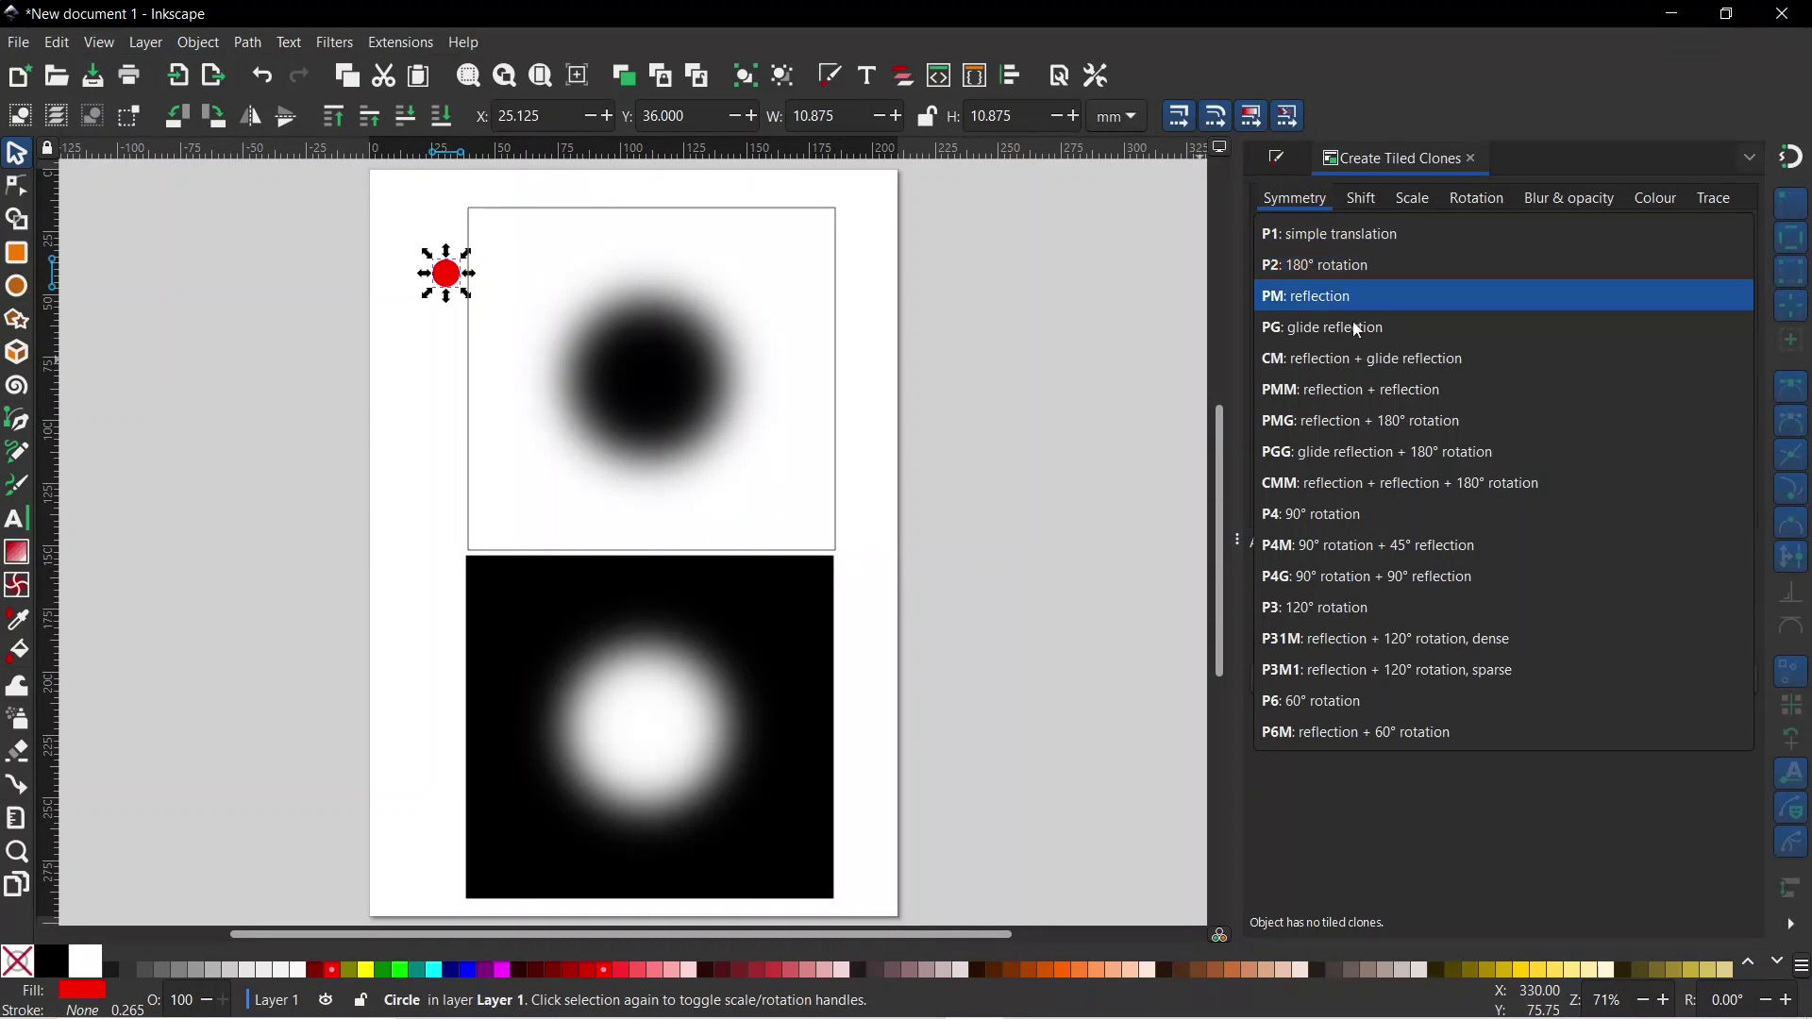
left_click(1332, 236)
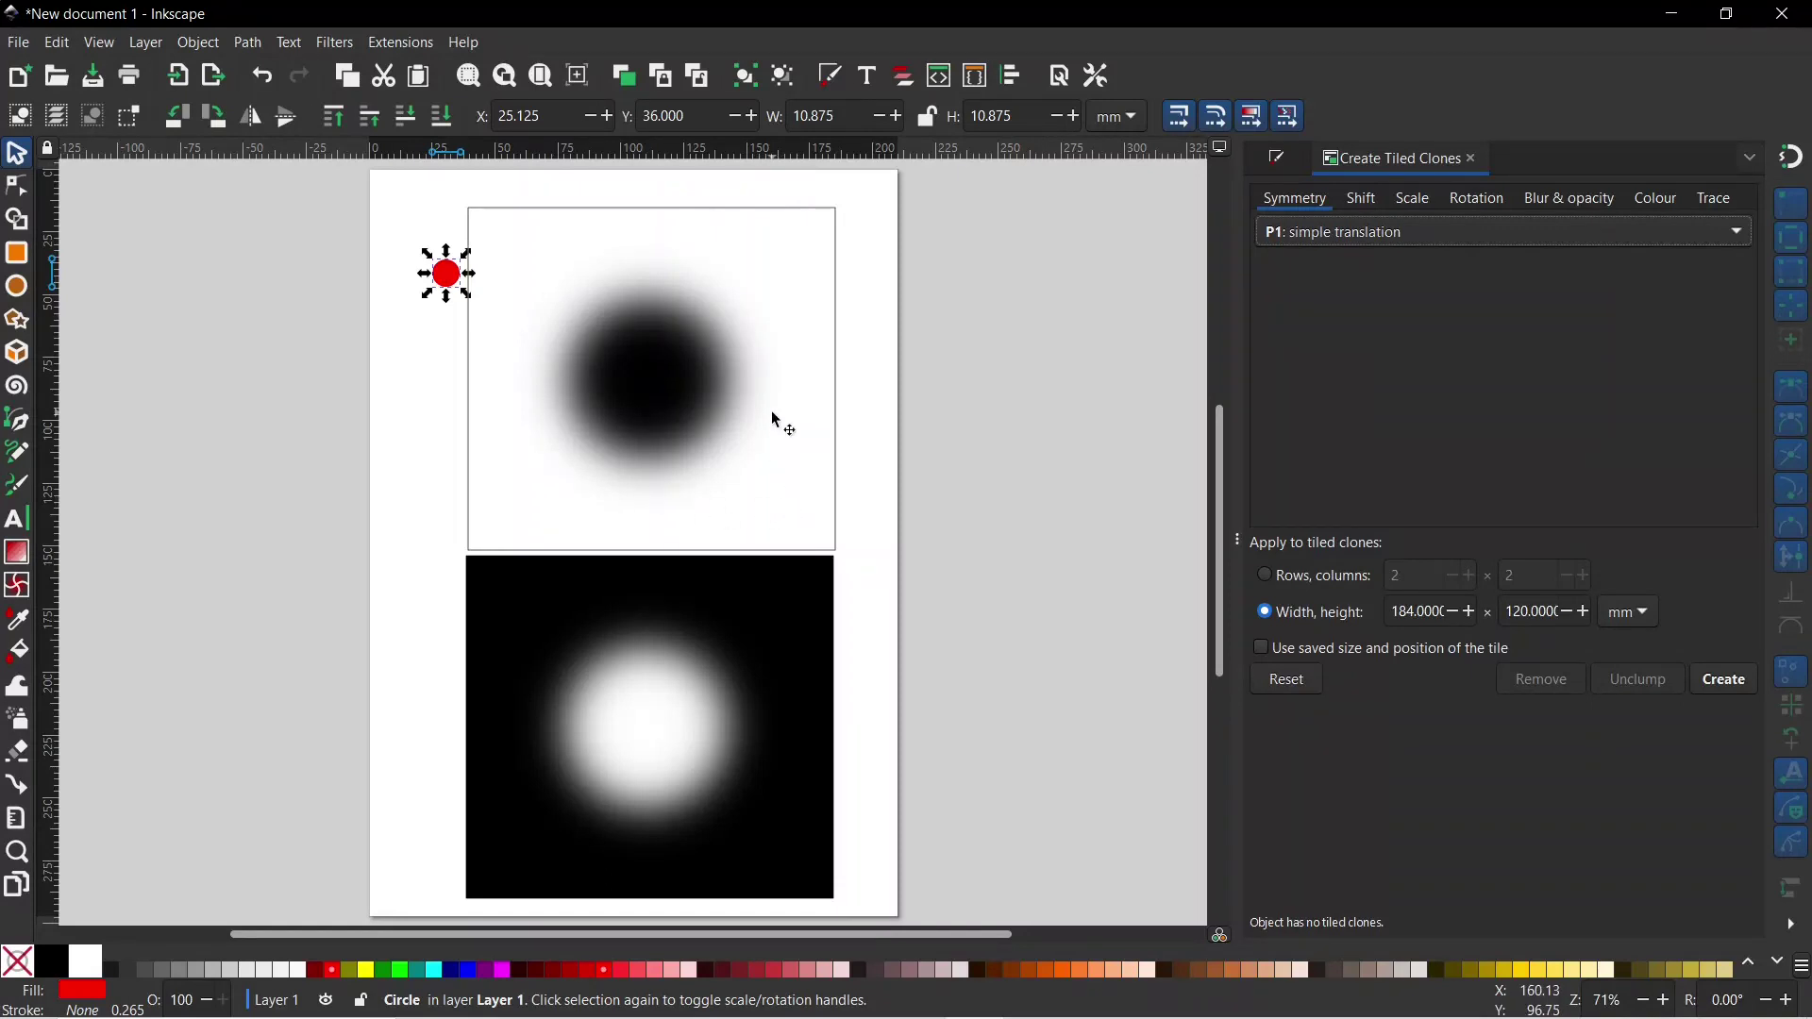
Step: Draw an unfilled, red-stroked rectangle about 92 × 90 mm around the blurred black circle
left_click(19, 255)
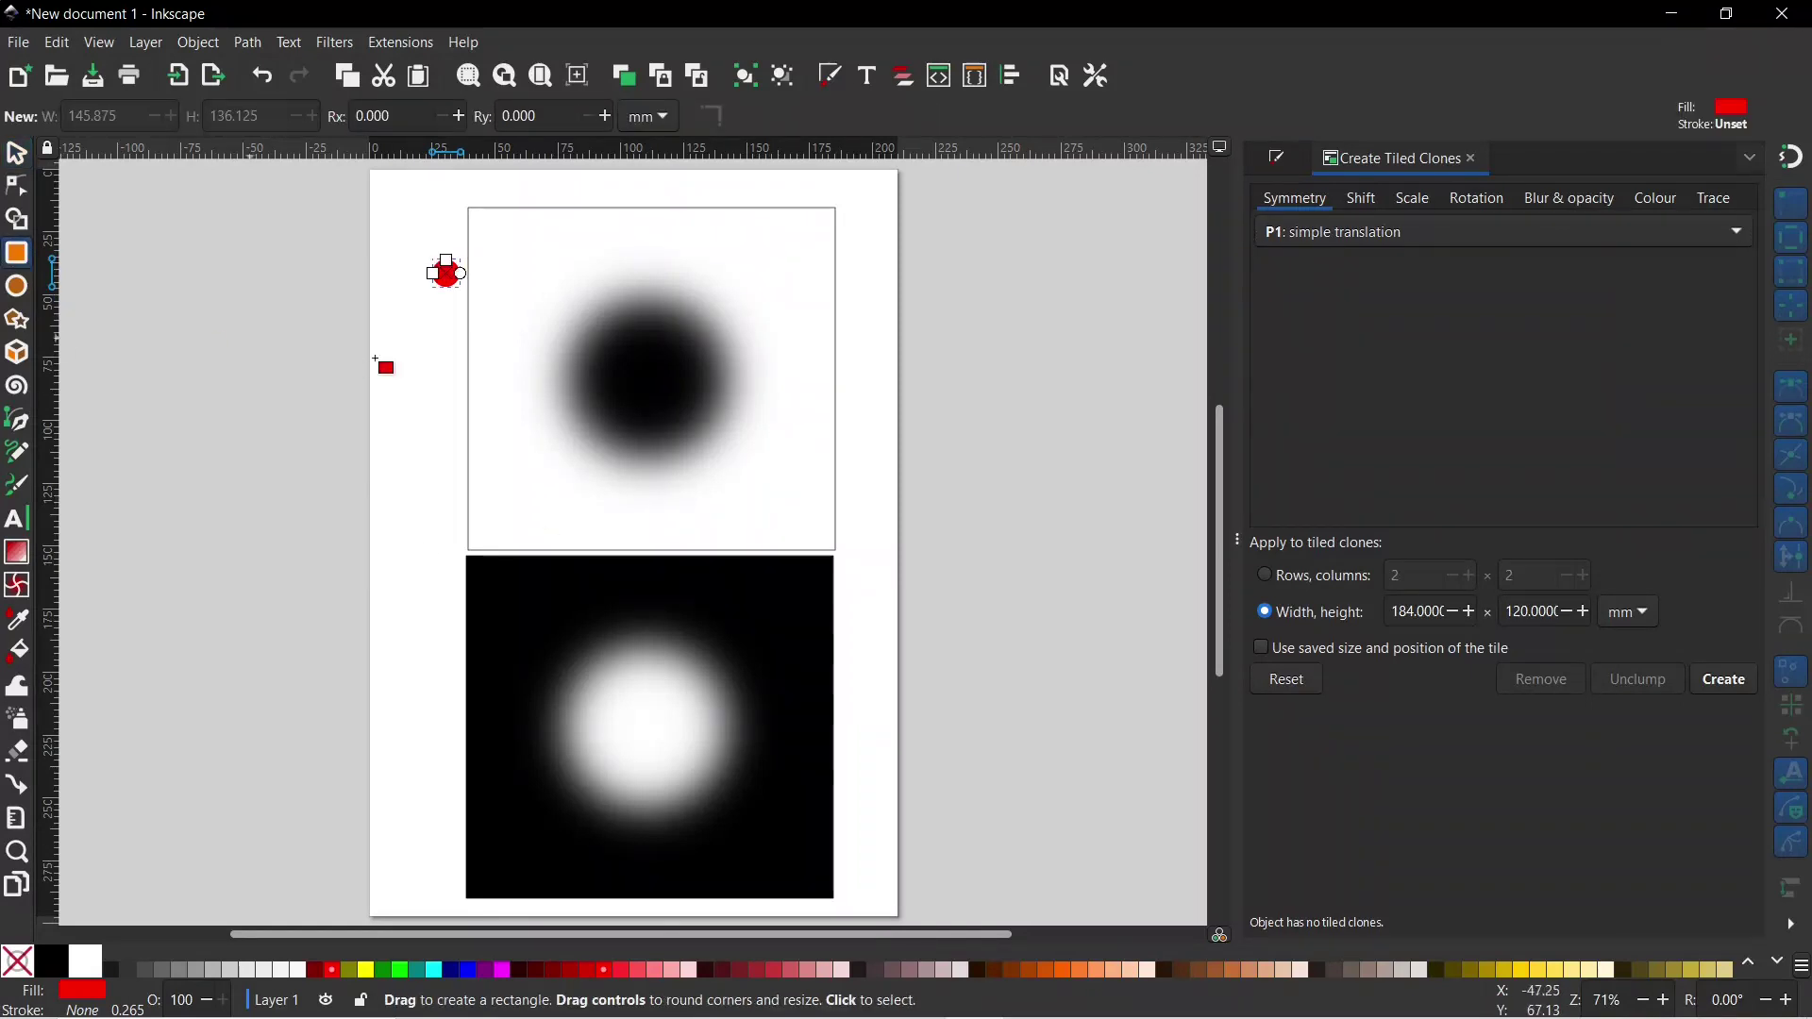
left_click_drag(543, 285, 754, 487)
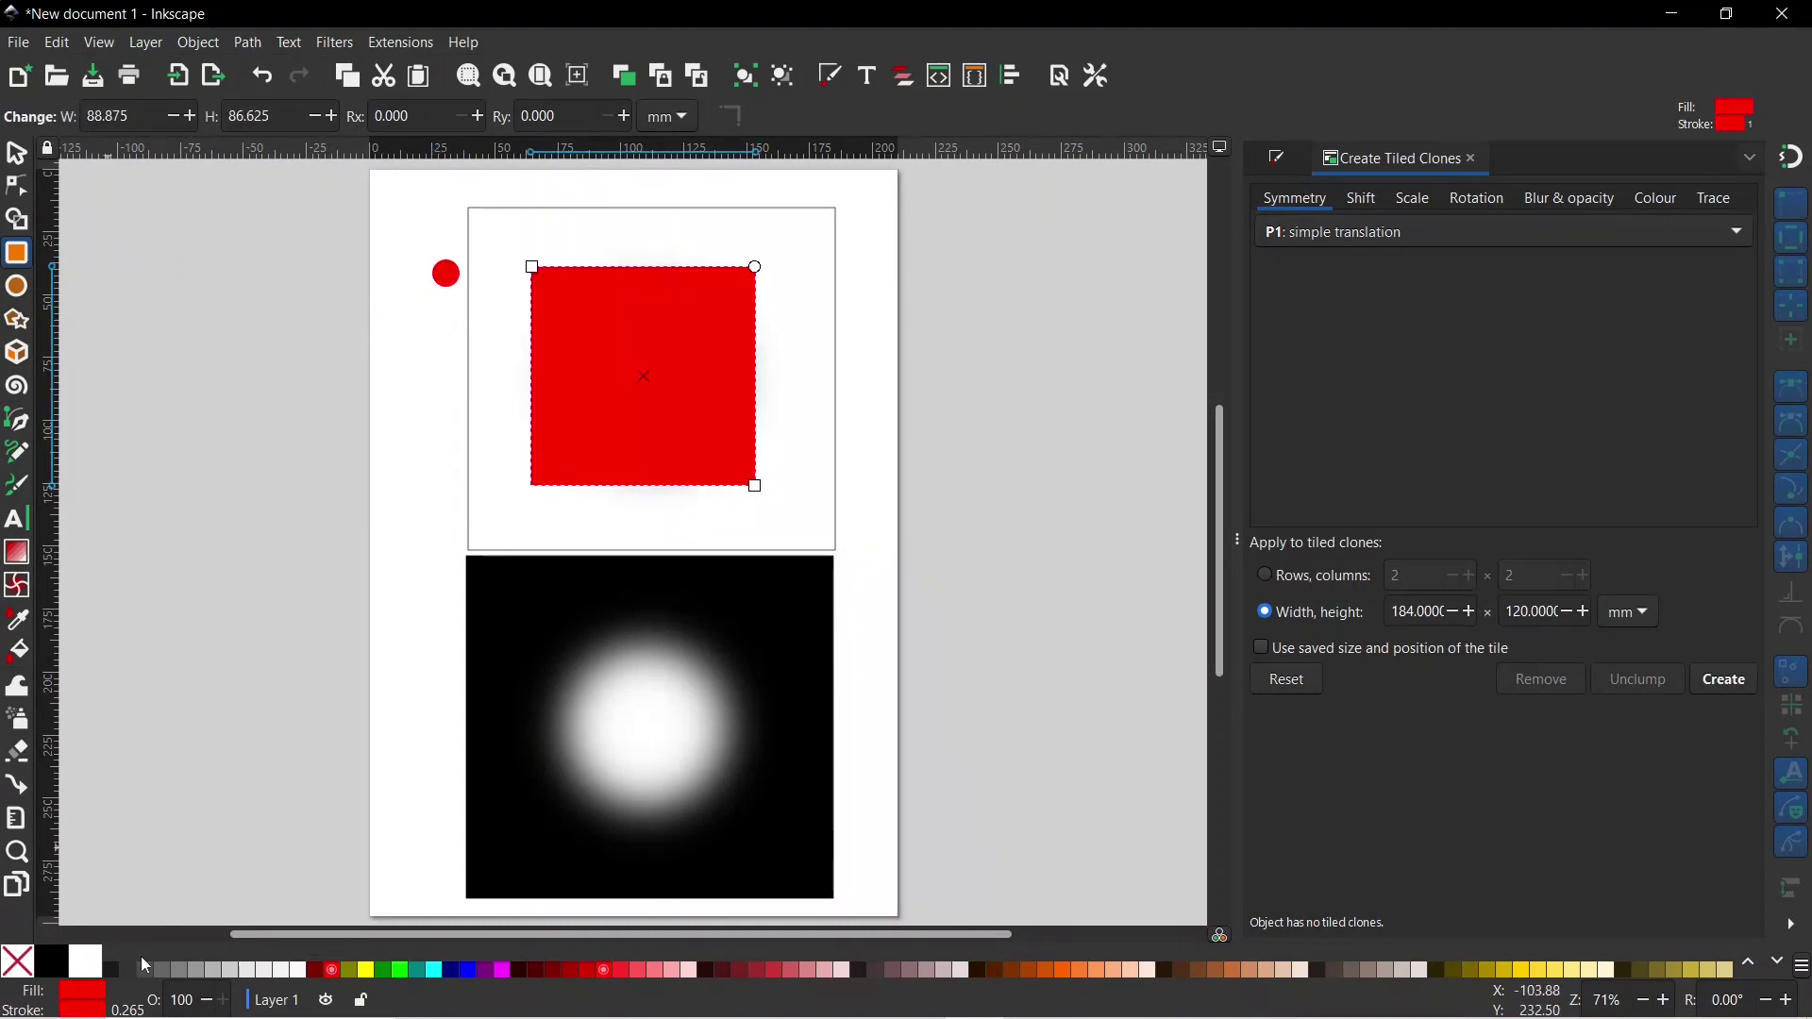
left_click(21, 966)
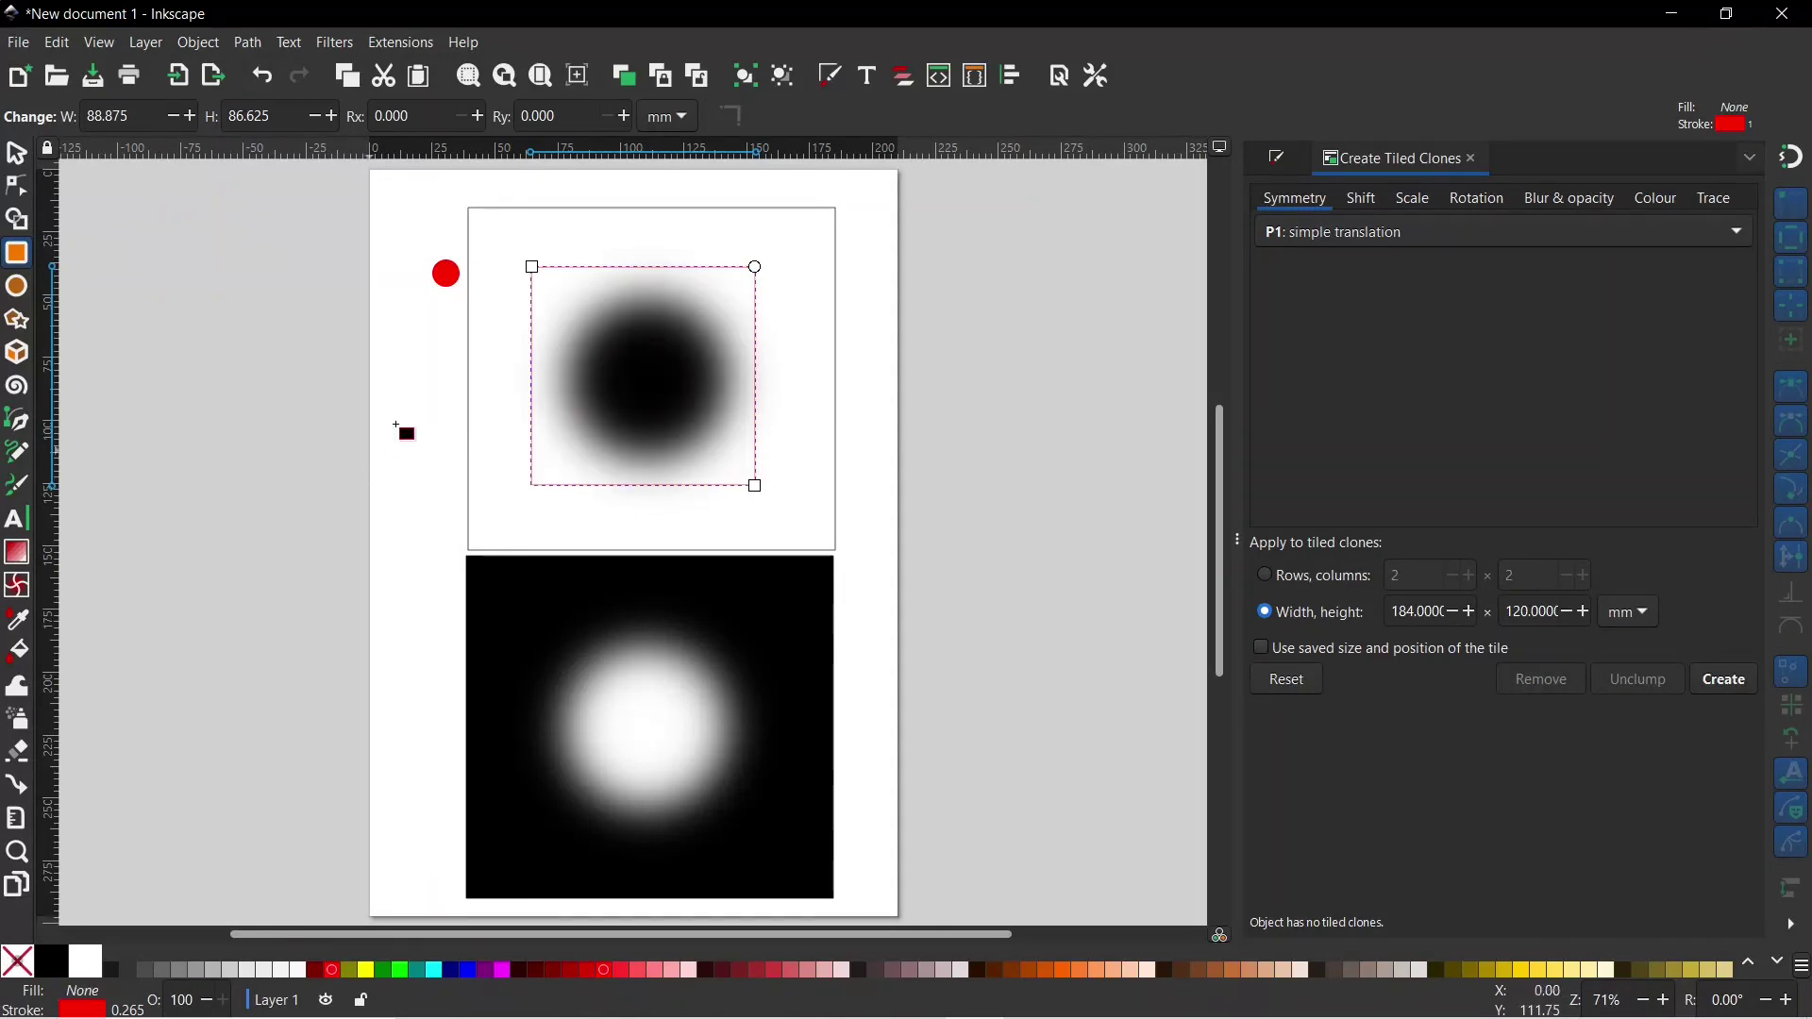
left_click_drag(531, 267, 540, 270)
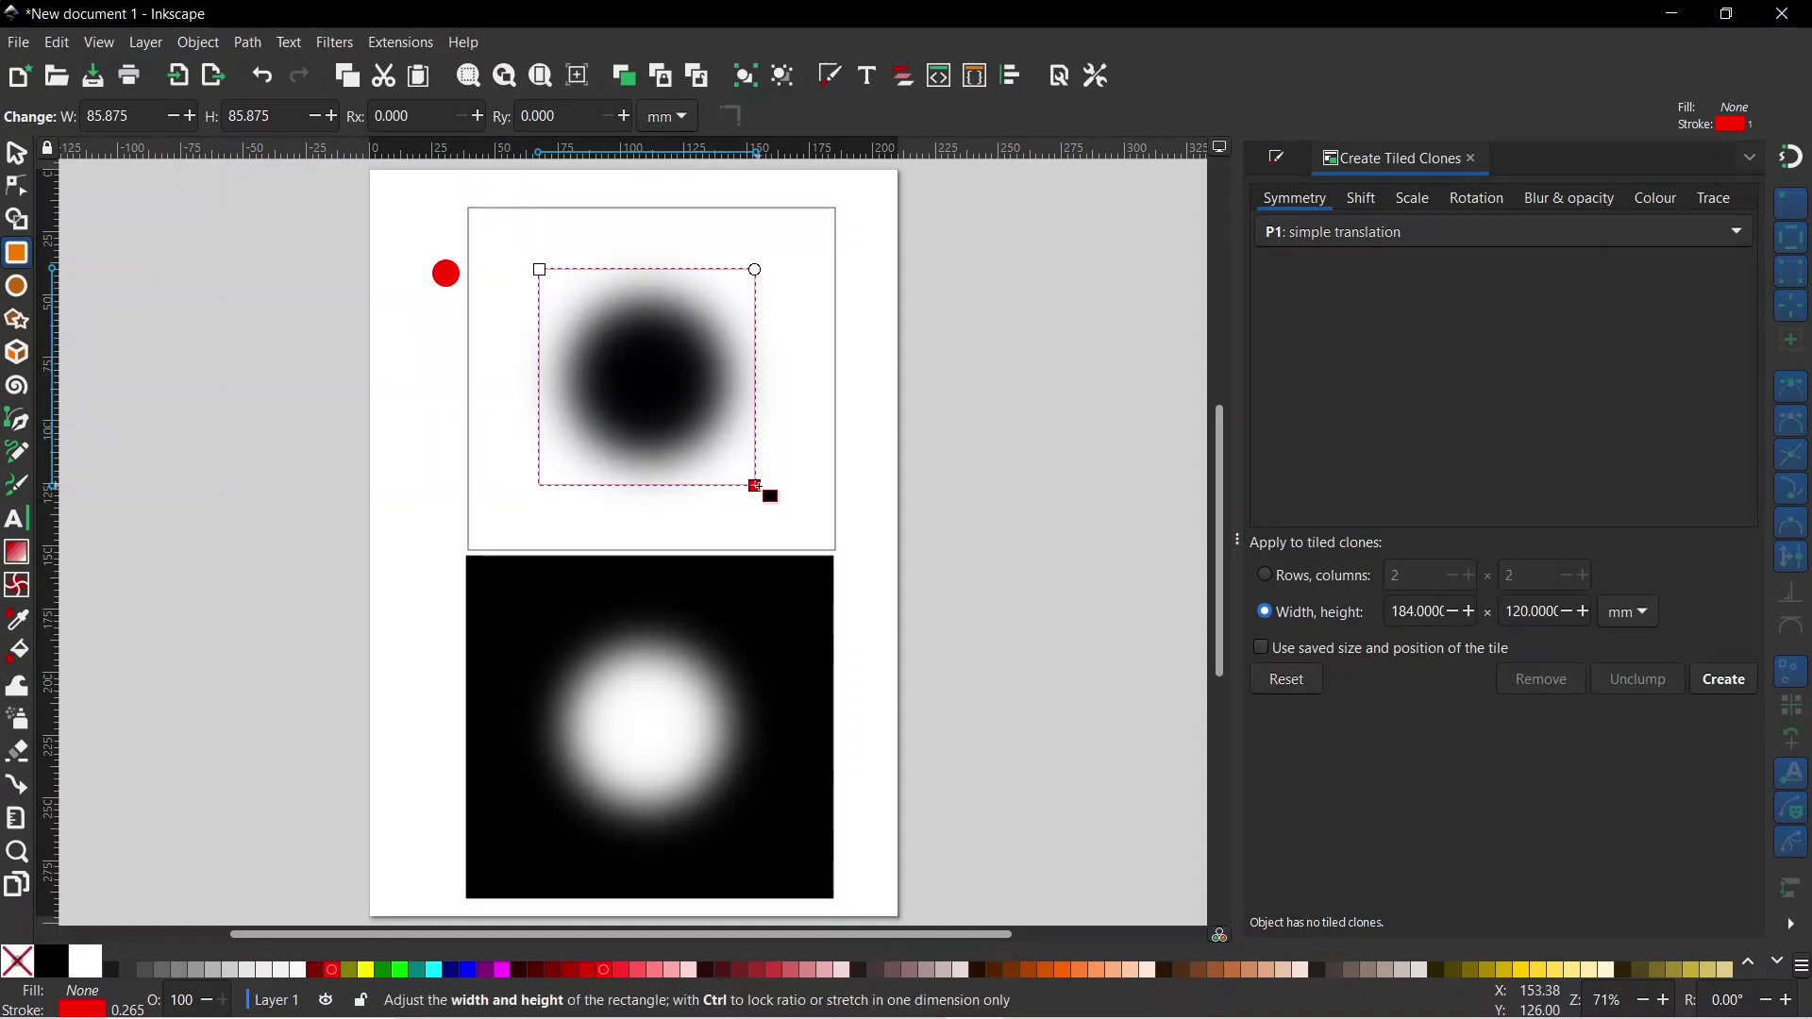
left_click_drag(755, 486, 760, 485)
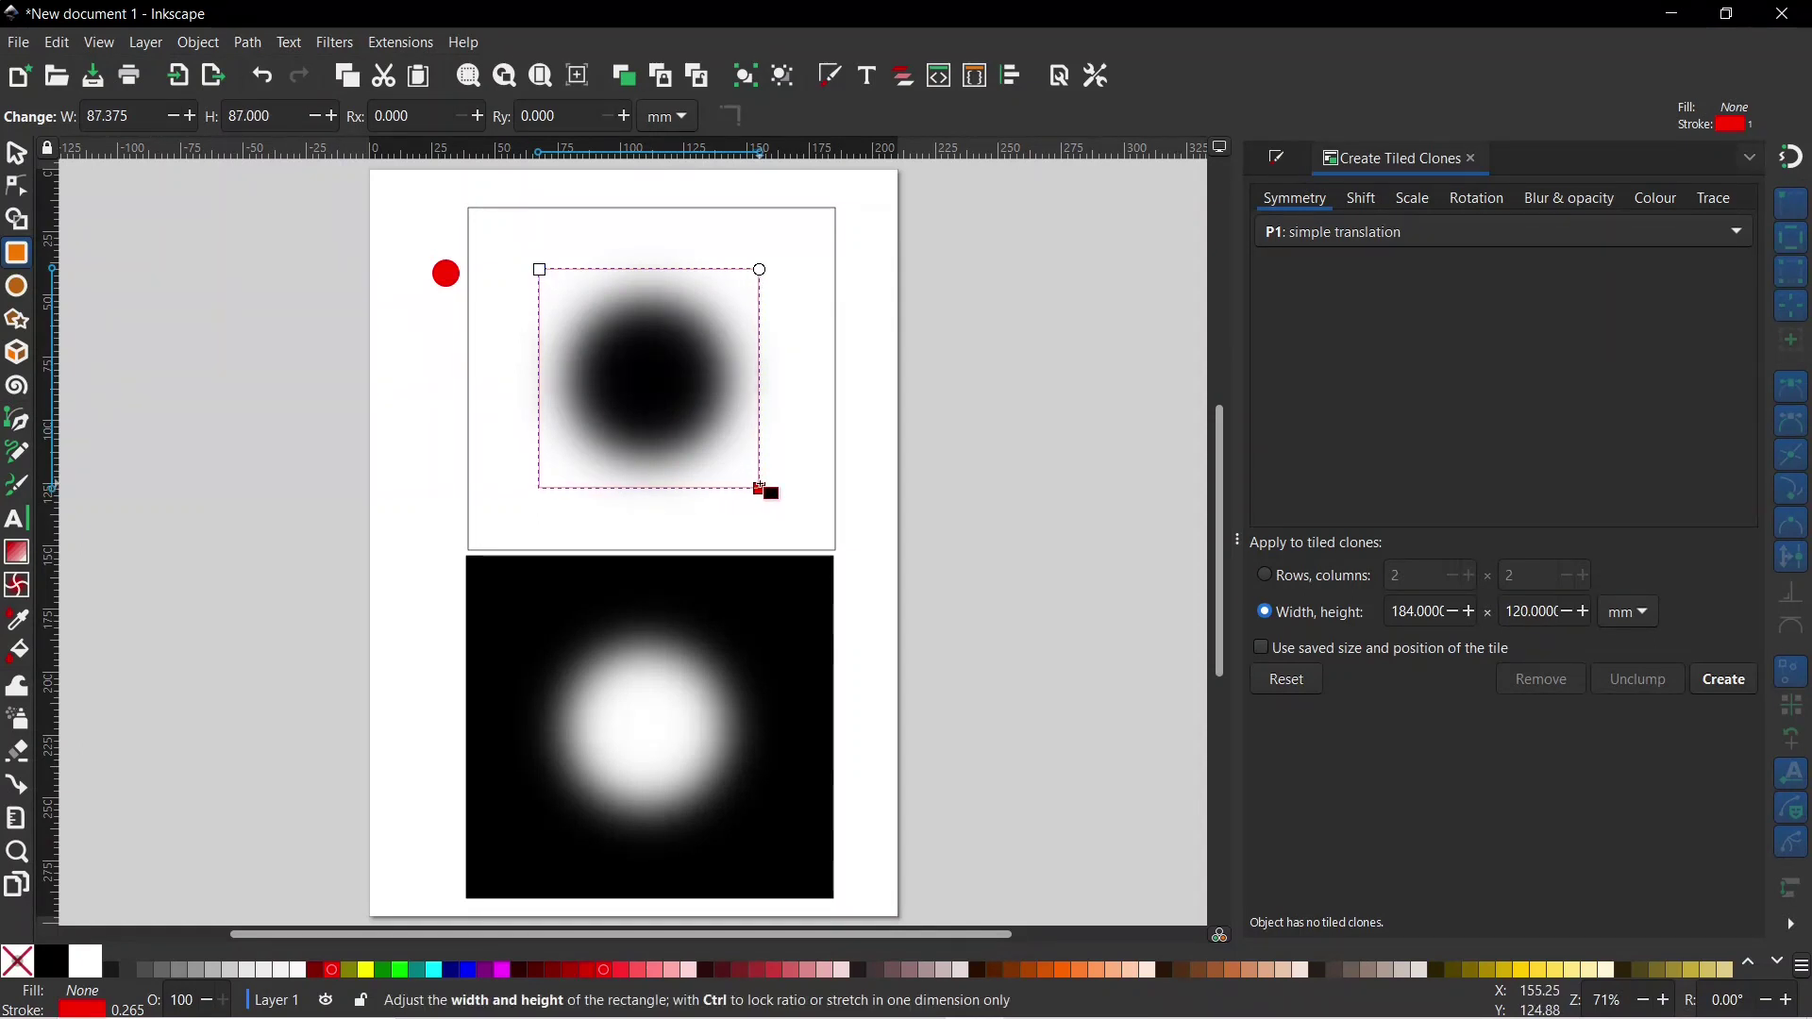
left_click_drag(761, 488, 766, 497)
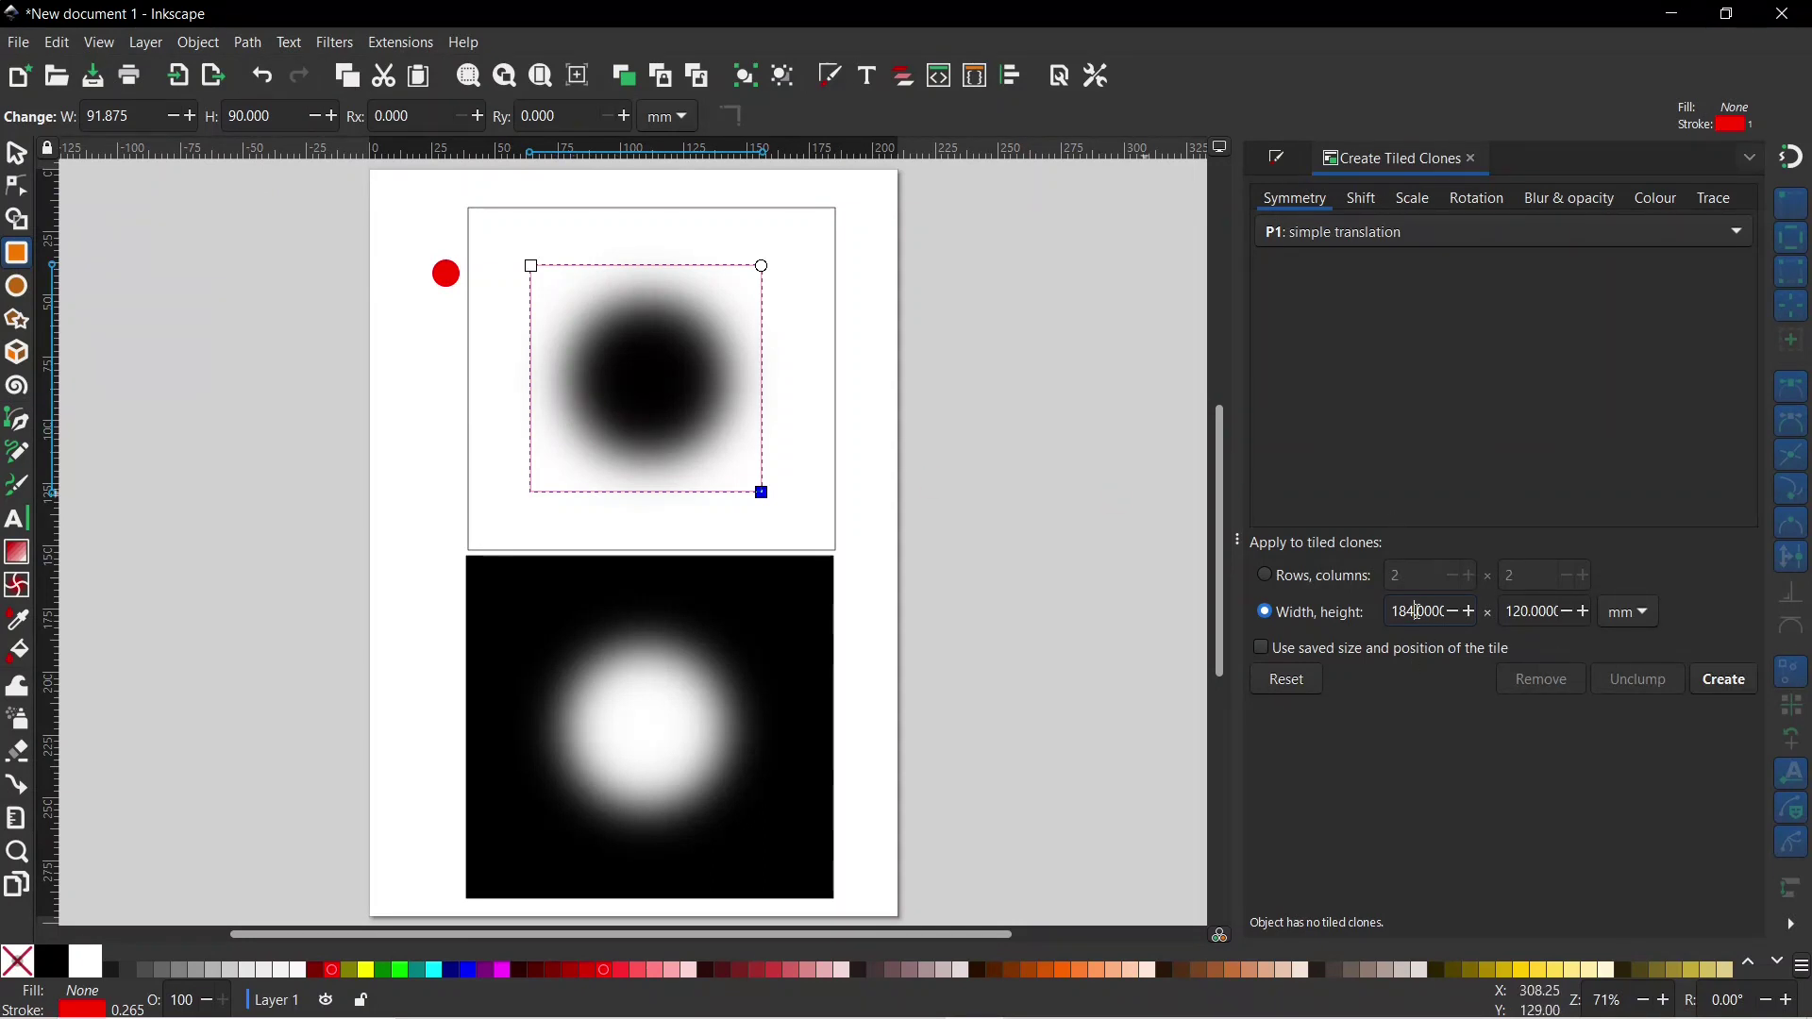
Step: Set the tiled clones' width and height to 90 × 90 mm and move the red circle onto the red outline's upper-left corner
type("90")
left_click_drag(1507, 612, 1521, 611)
key("s")
left_click(448, 282)
left_click_drag(448, 282, 537, 273)
Step: Delete the red outline rectangle and cover its area with 90 × 90 mm tiled clones of the red circle
left_click(739, 491)
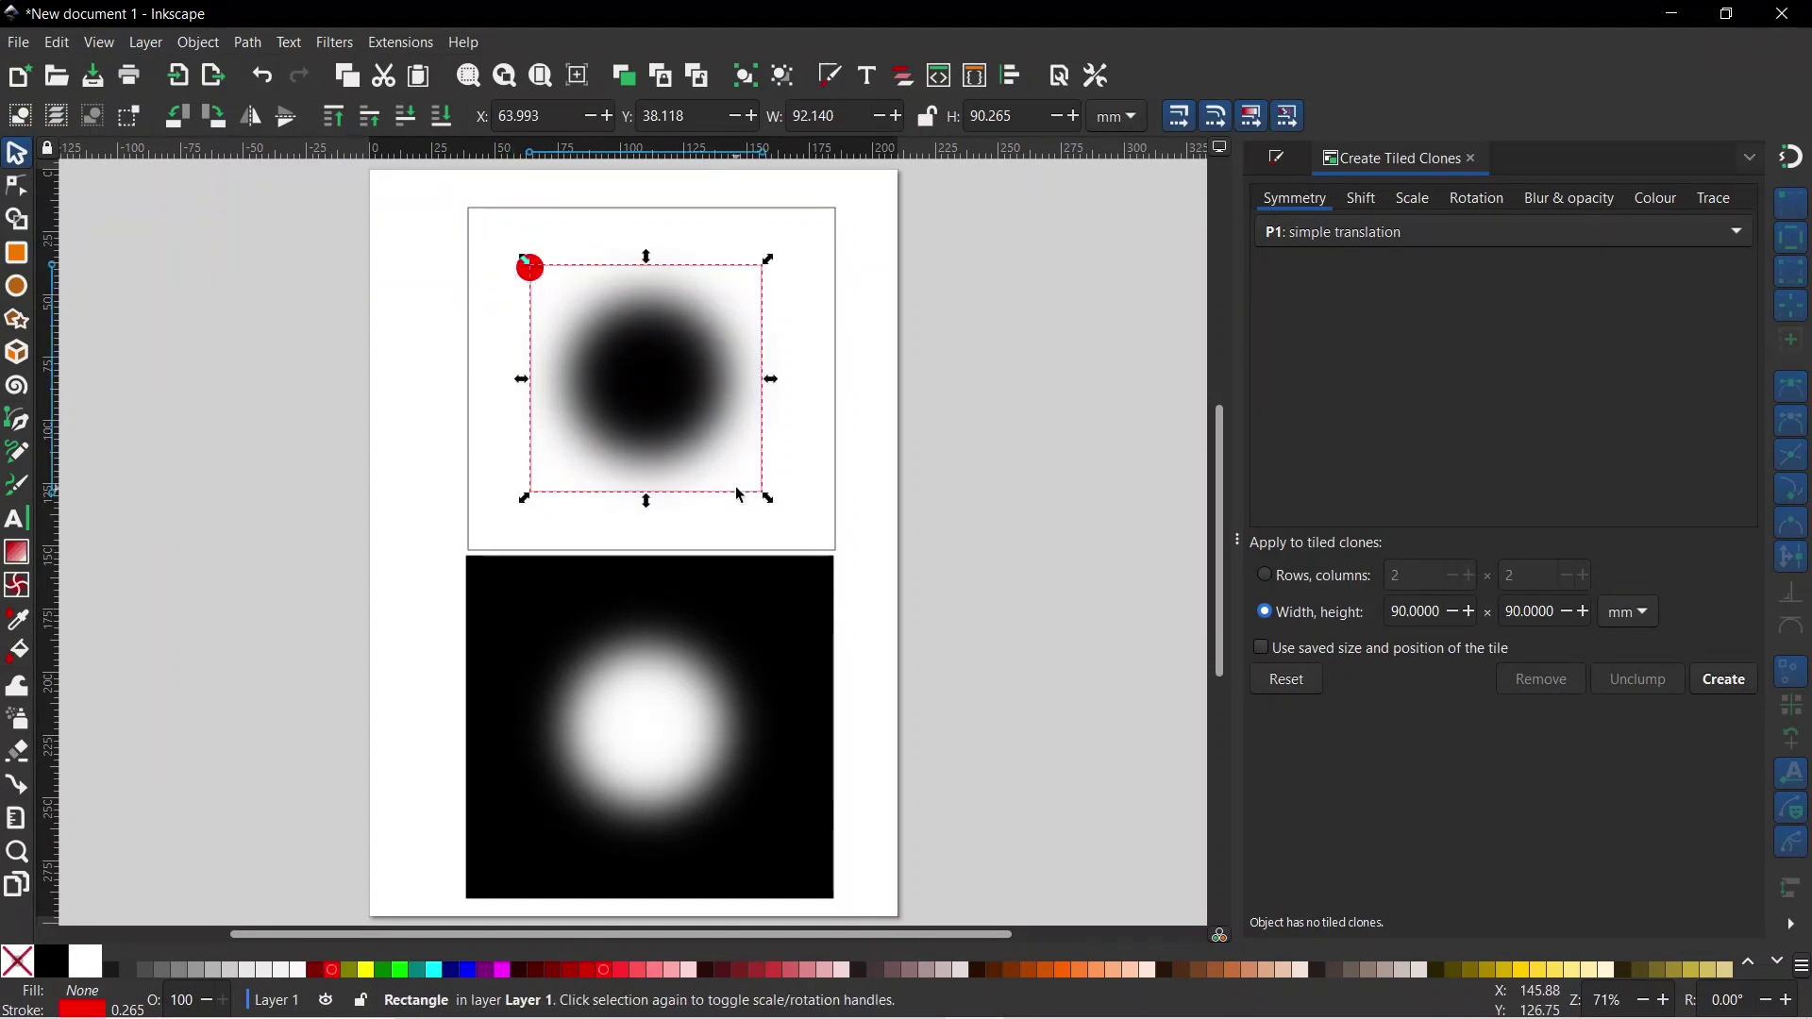
key("Escape")
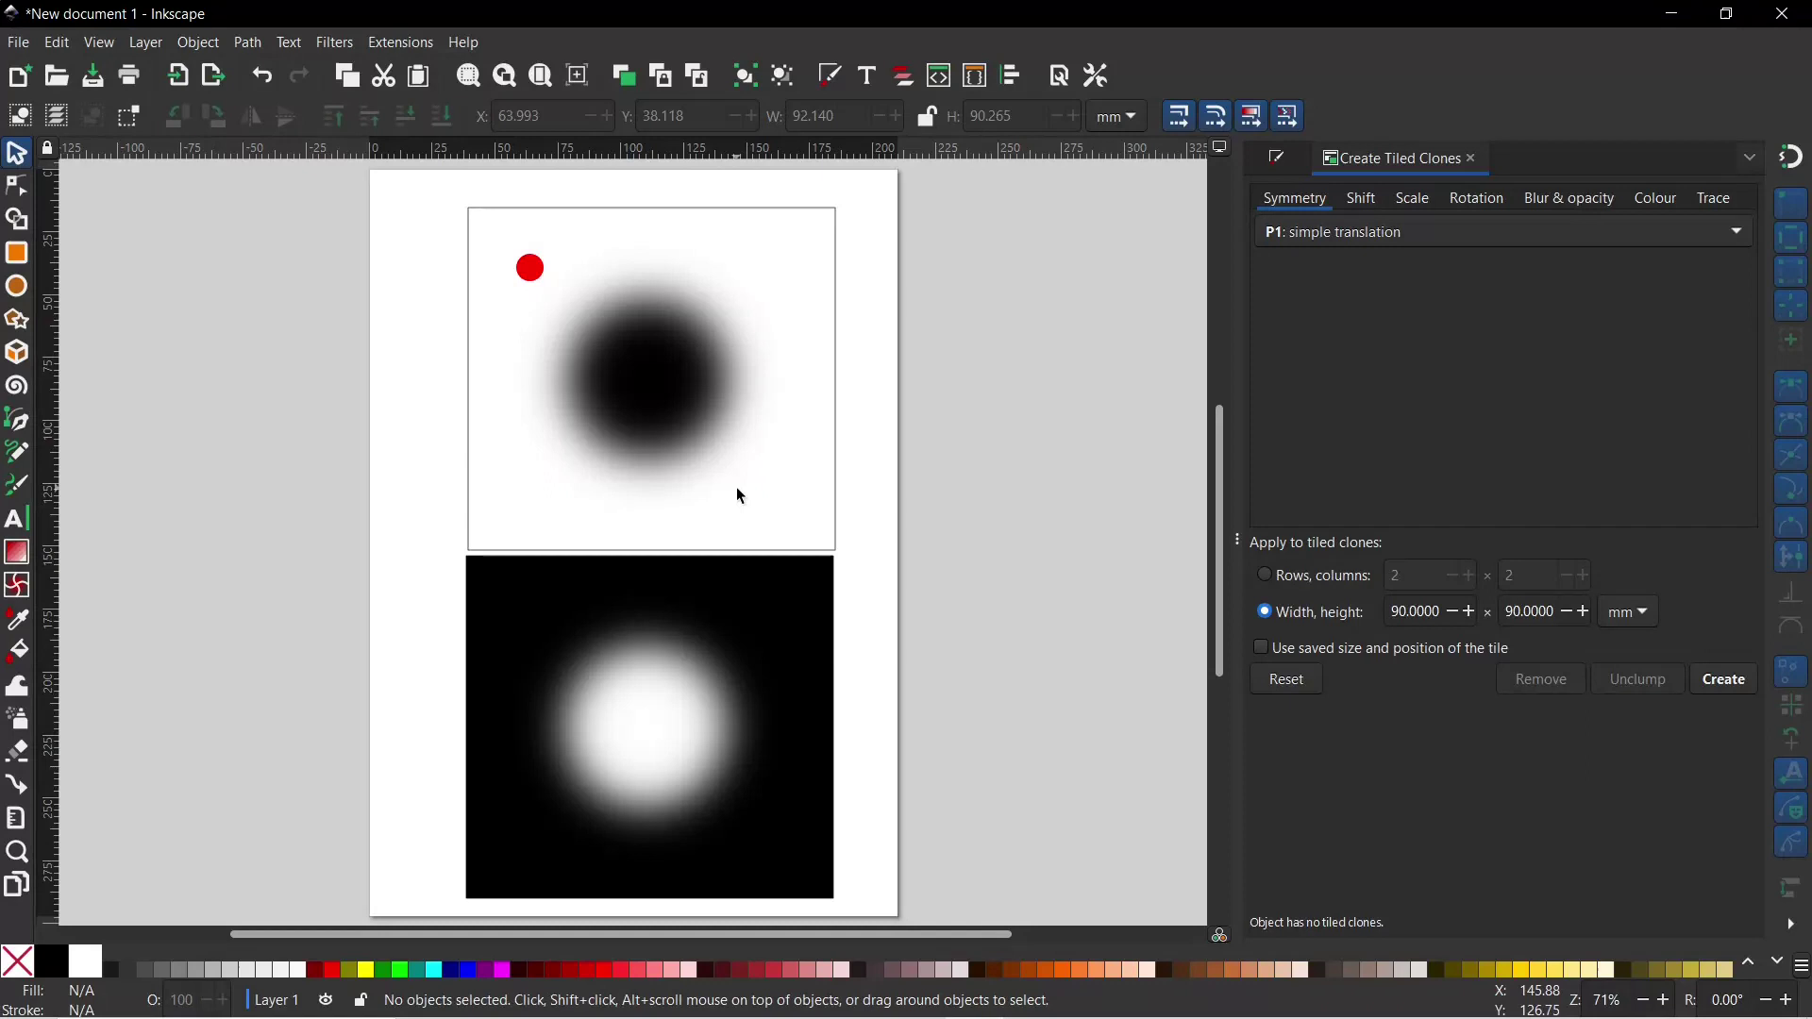
left_click(538, 280)
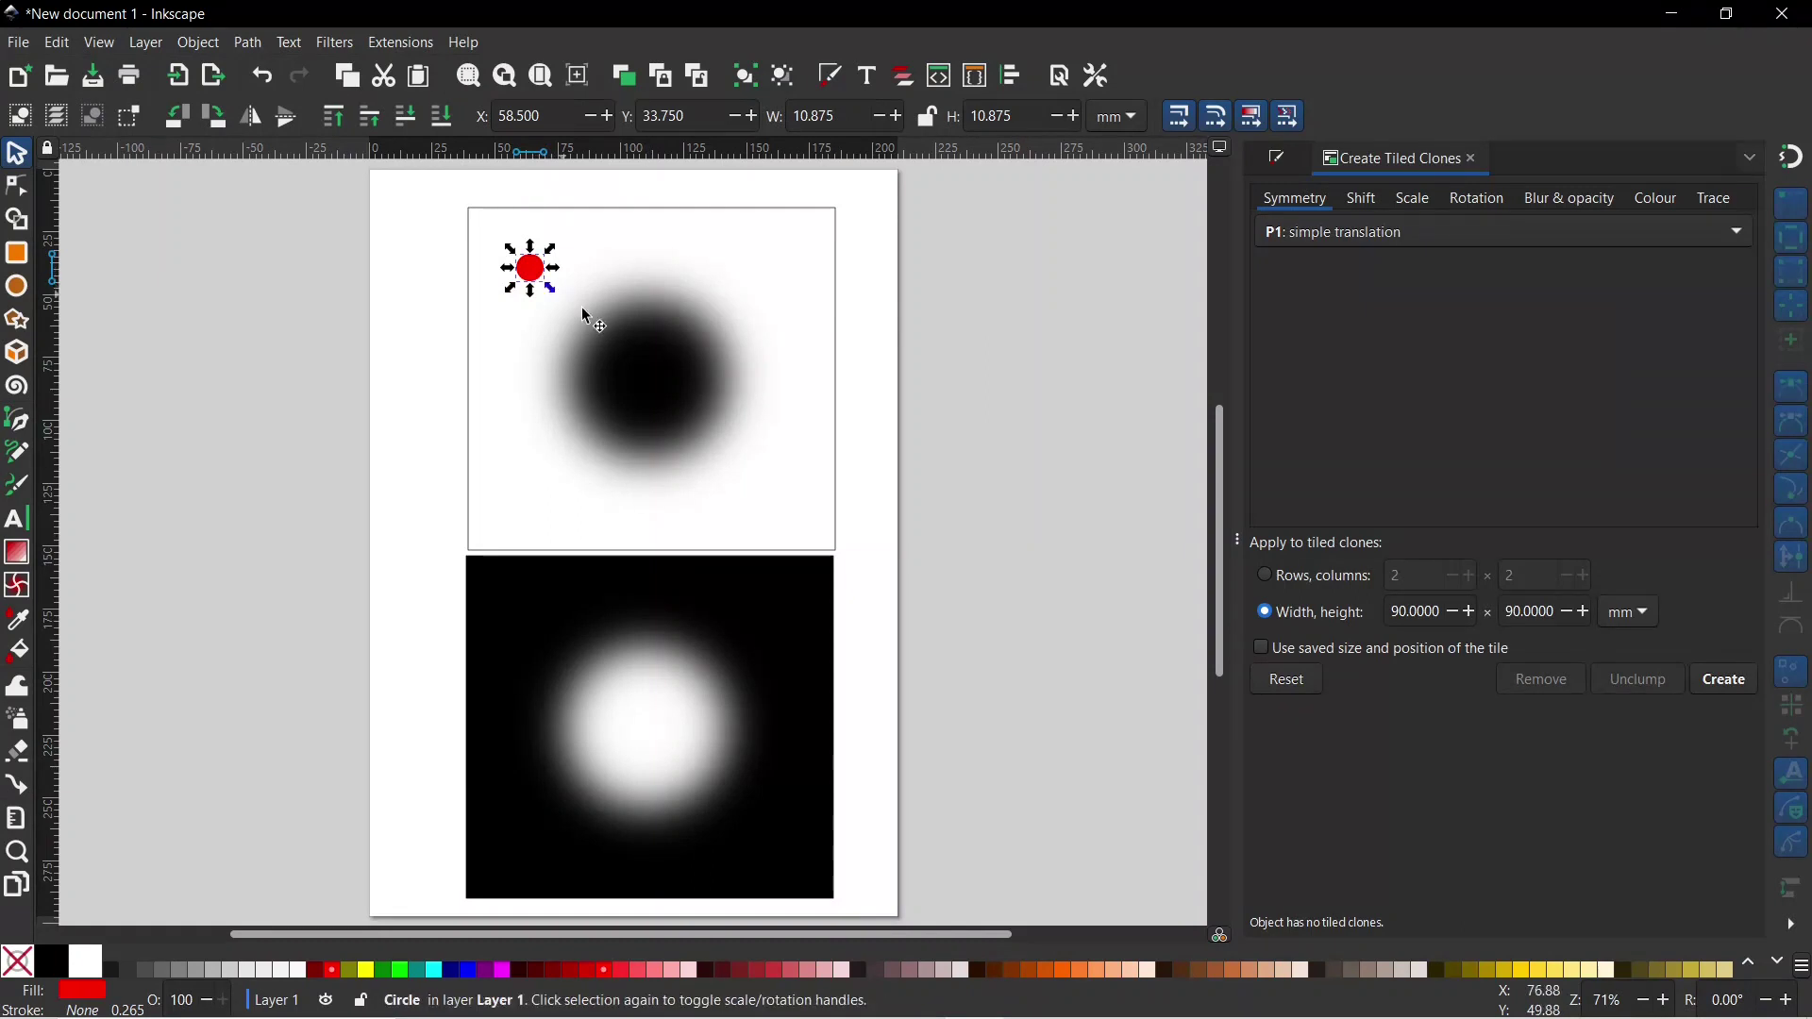
left_click(1737, 689)
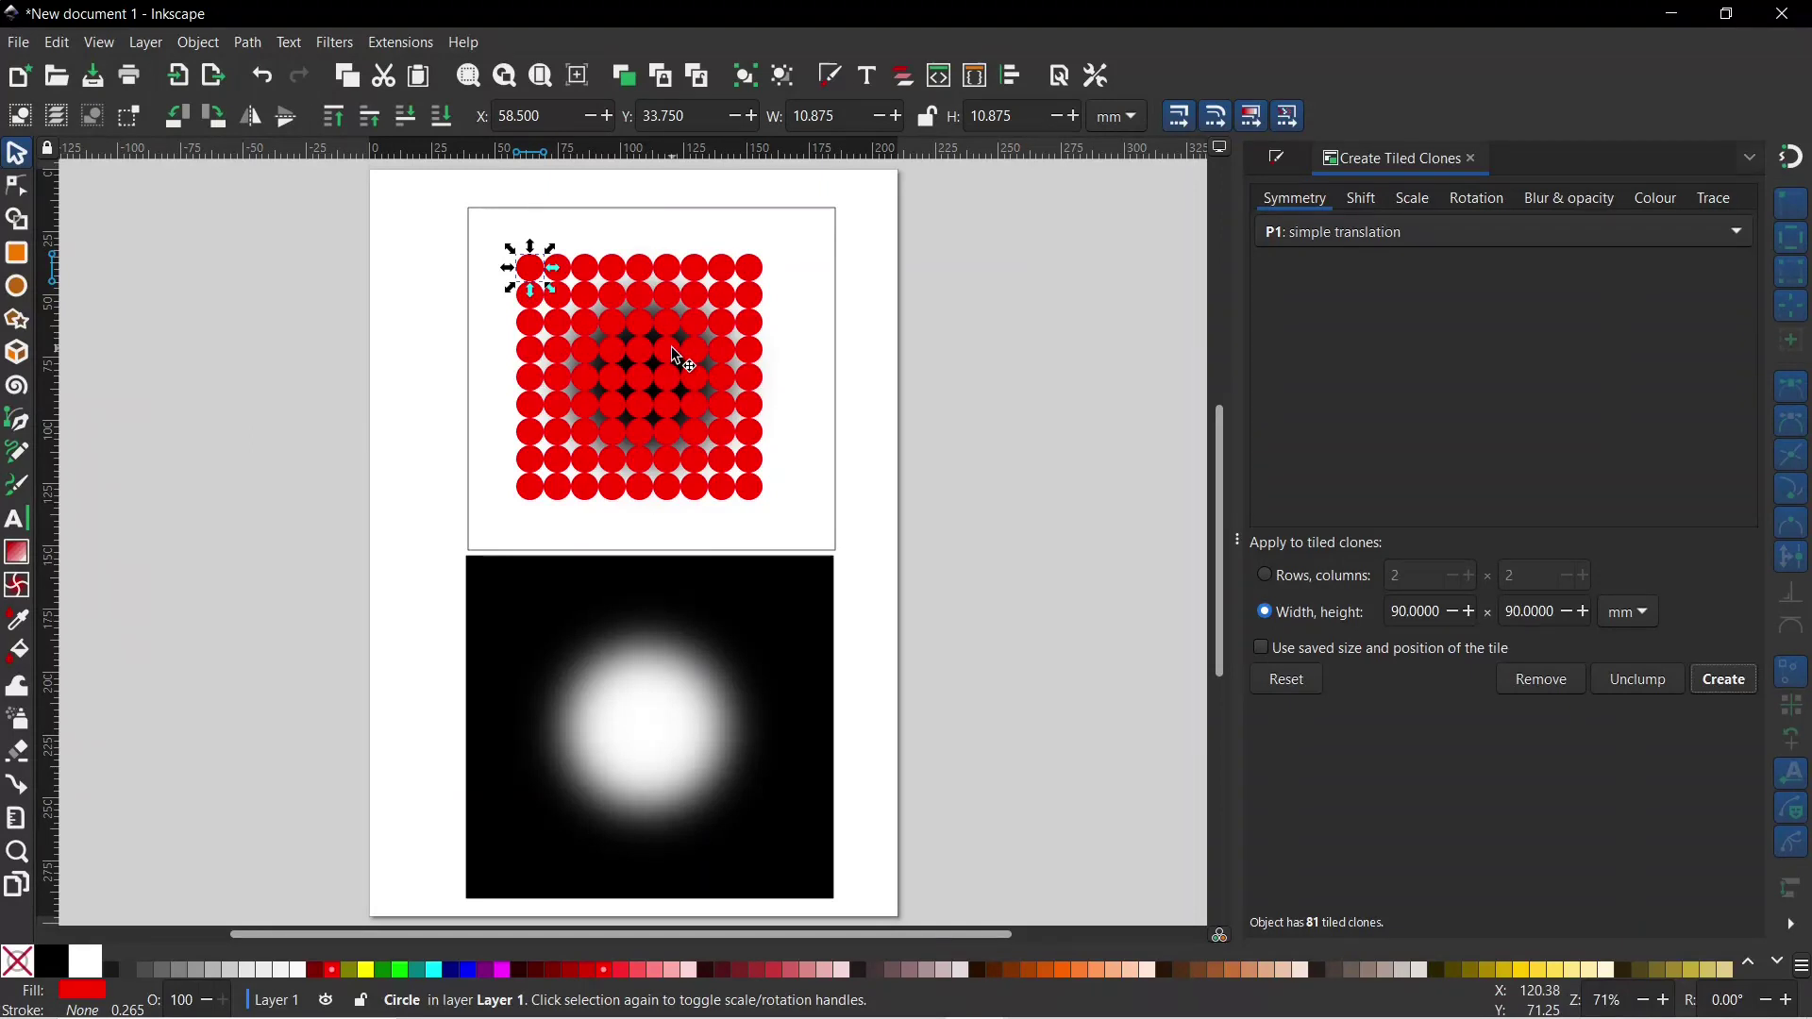
Step: Enable tracing of the drawing under the clones, picking lightness (L) and applying it to size, and recreate the tiled clones
left_click(1719, 200)
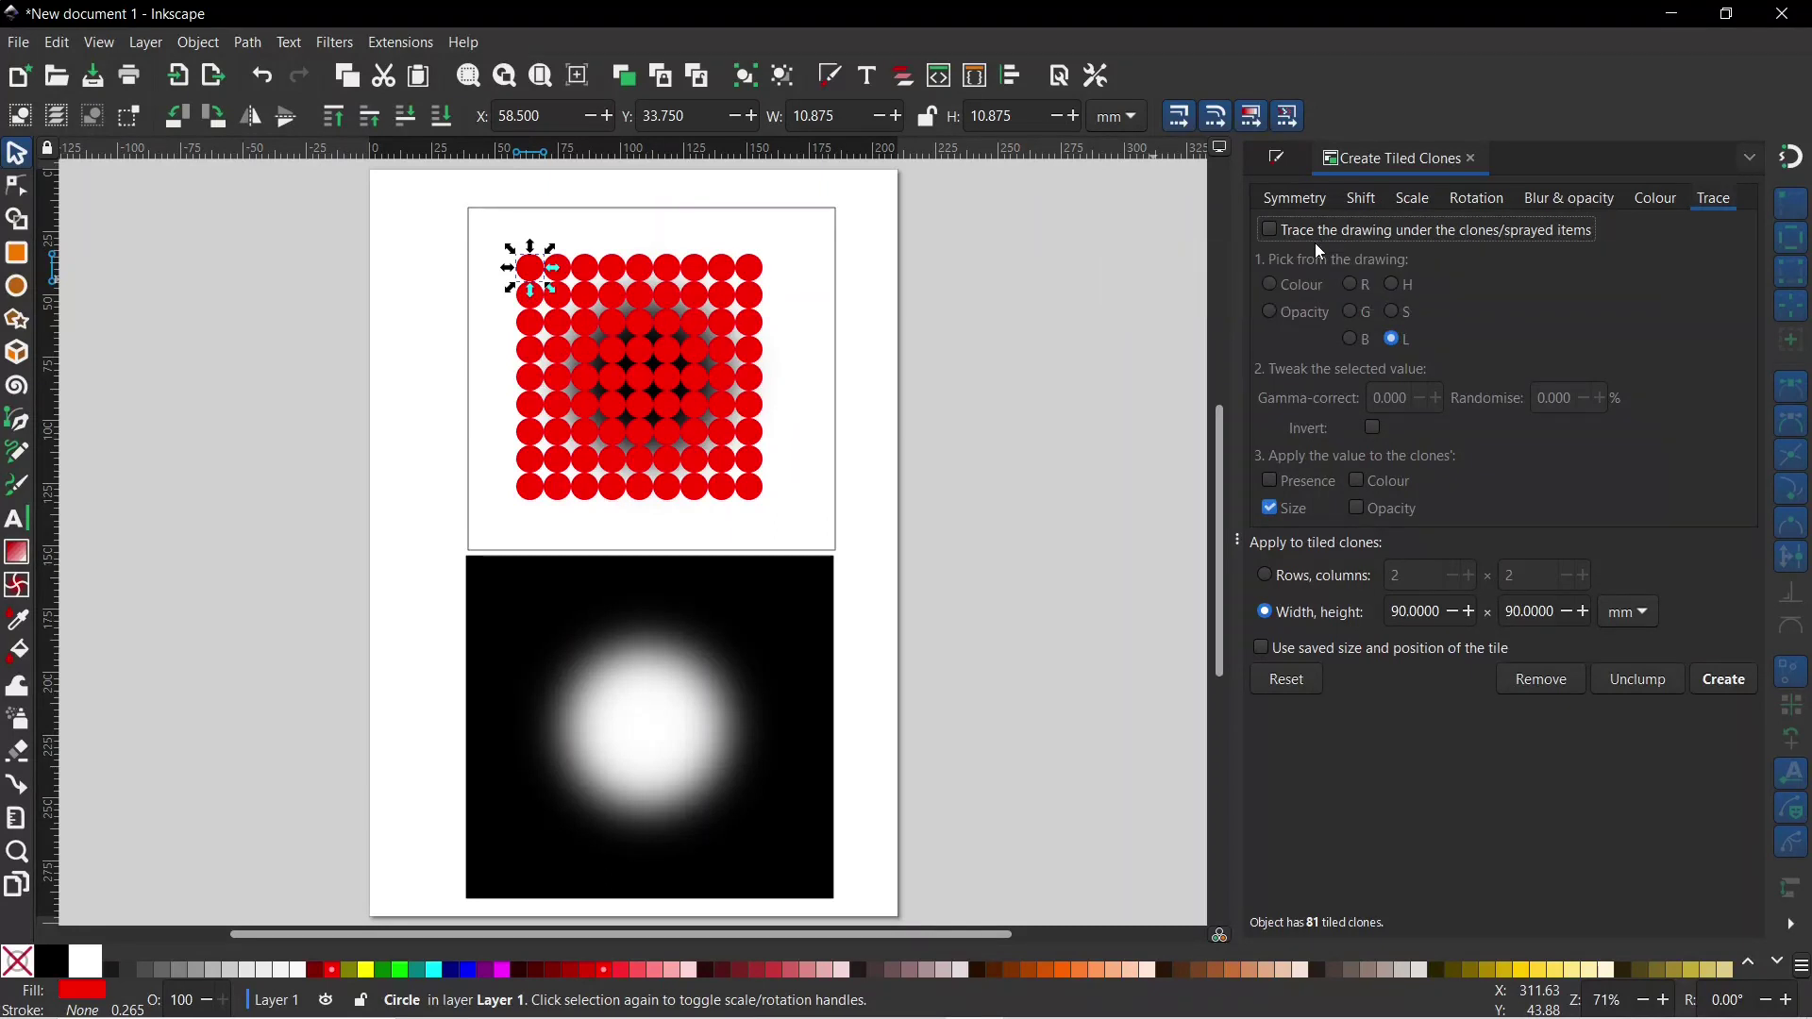
left_click(1269, 231)
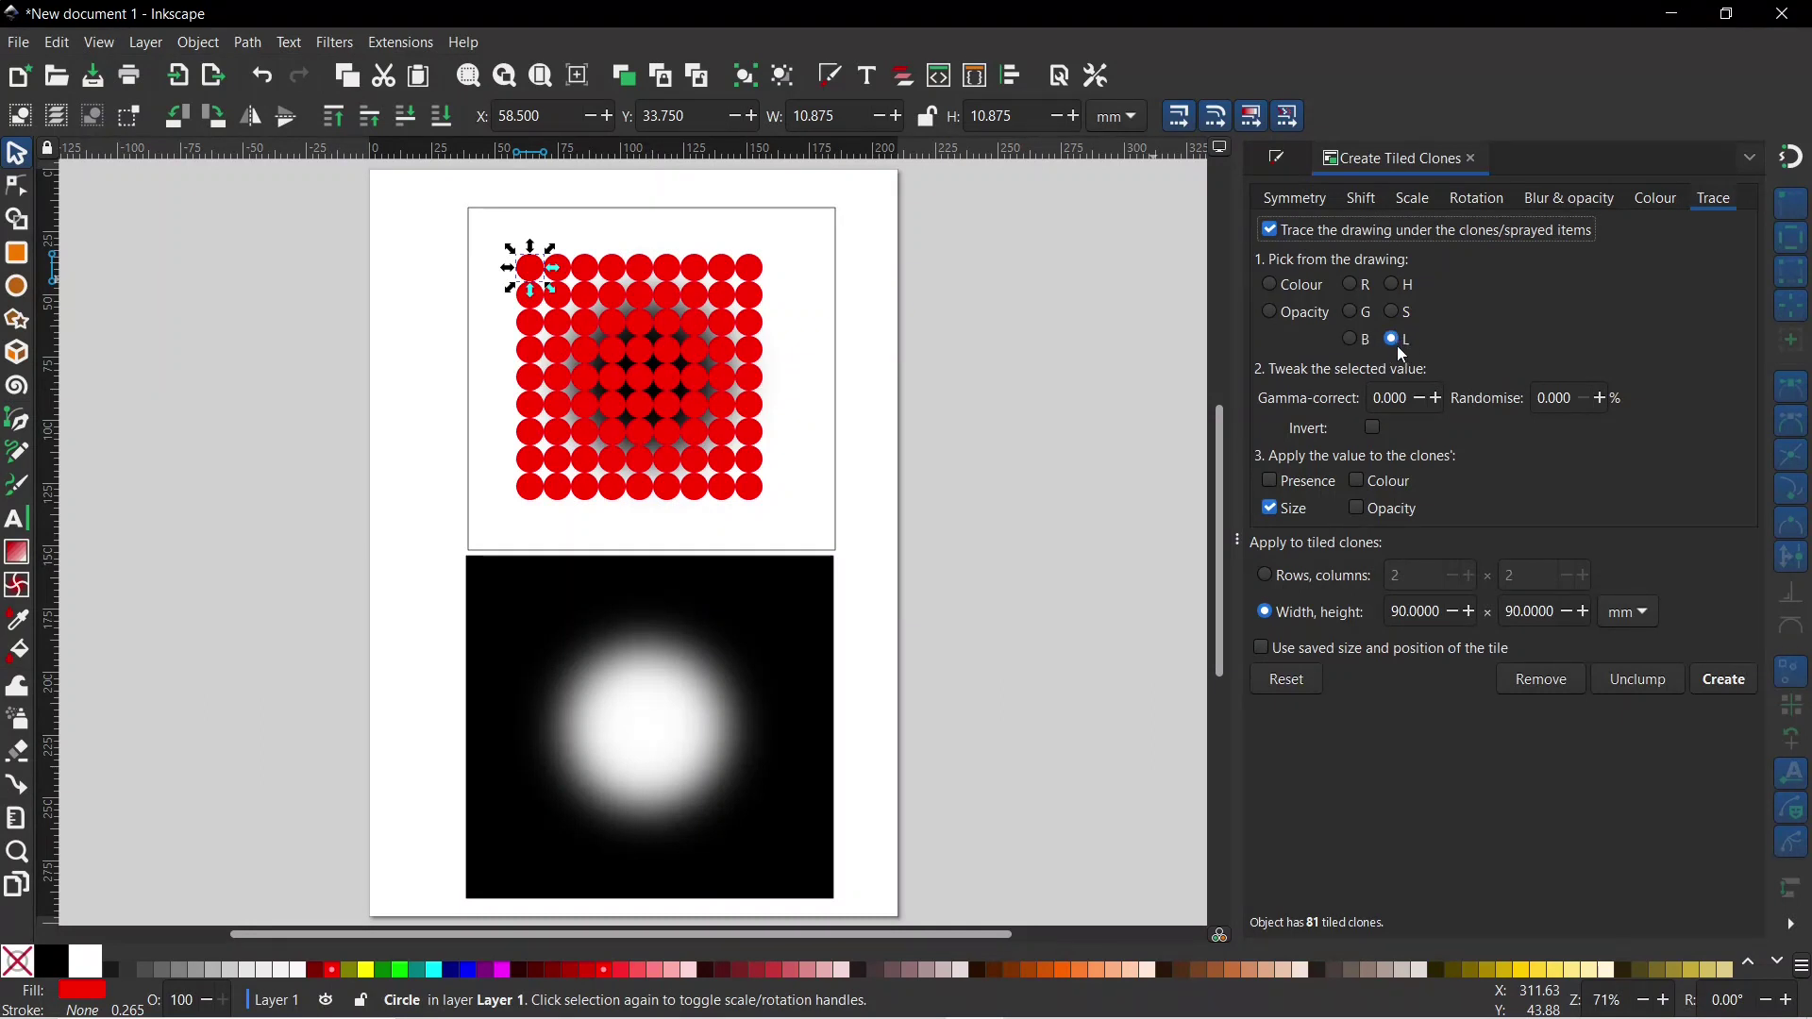
left_click(1397, 346)
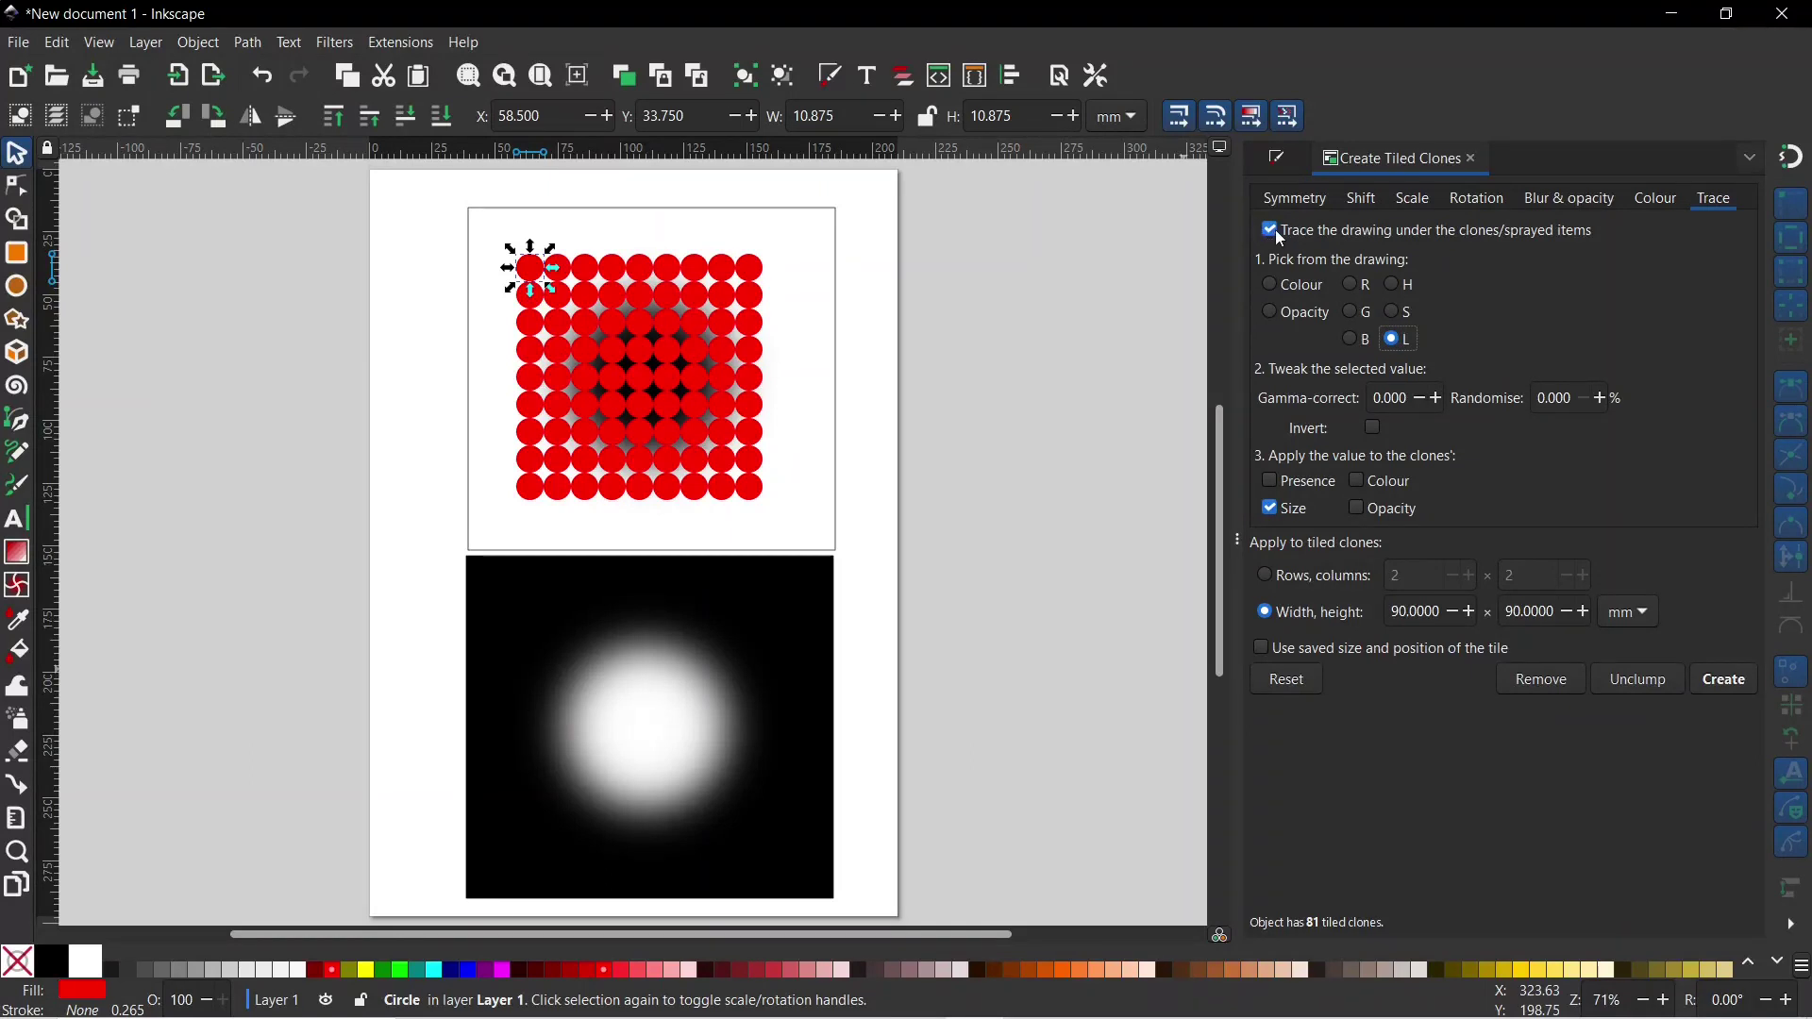
left_click(1728, 680)
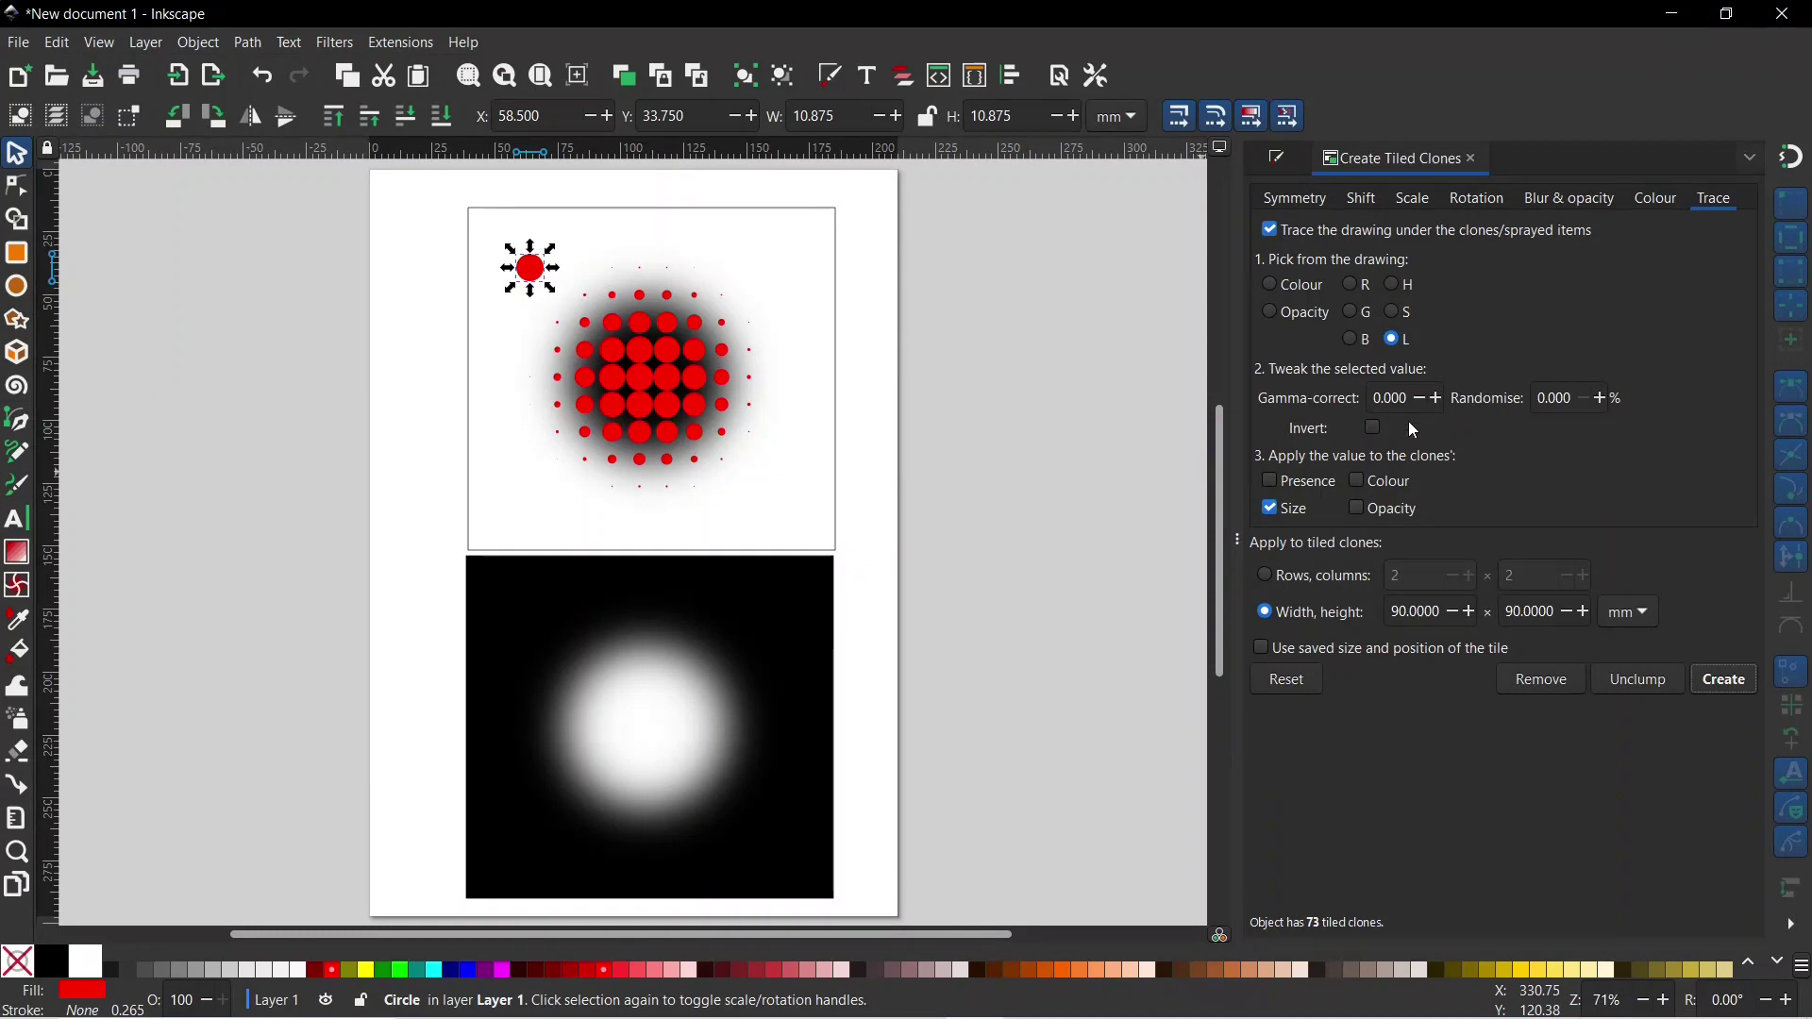
Step: Try recreating the traced clones with a gamma correction of 3, and again with -3
left_click_drag(1401, 405, 1368, 411)
left_click(1723, 681)
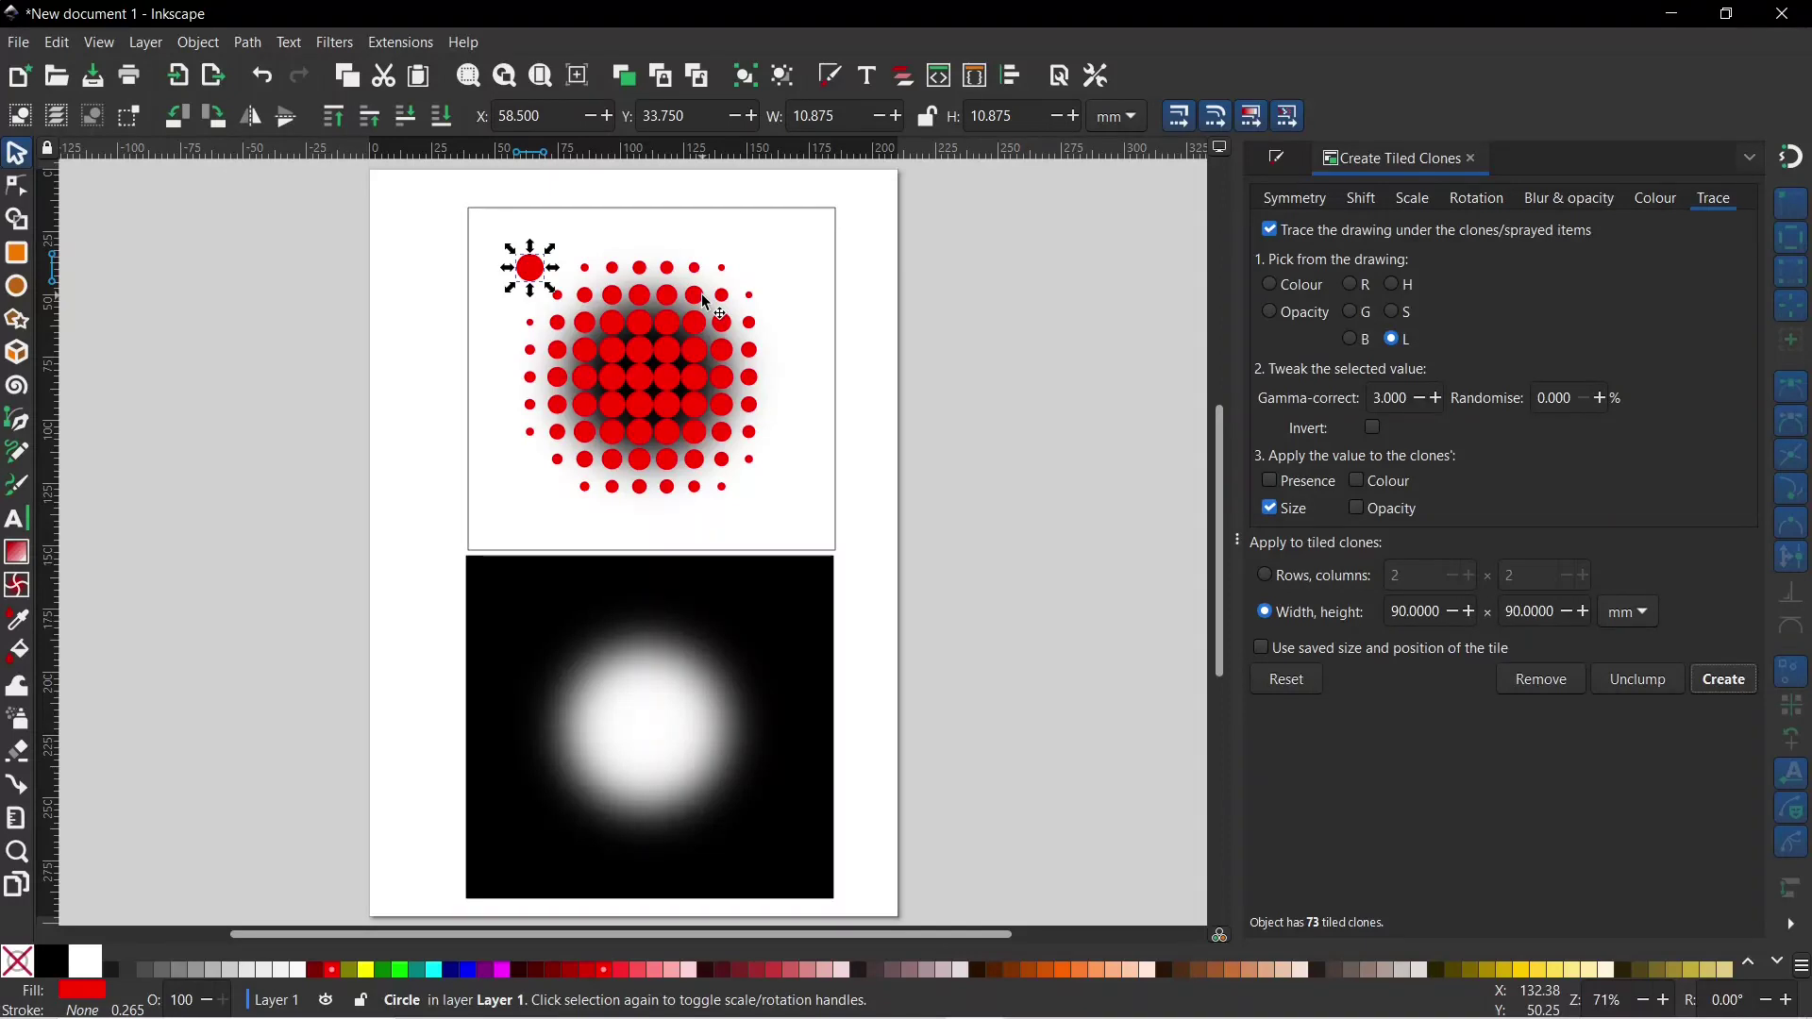
left_click(1370, 398)
type("-")
left_click(1736, 684)
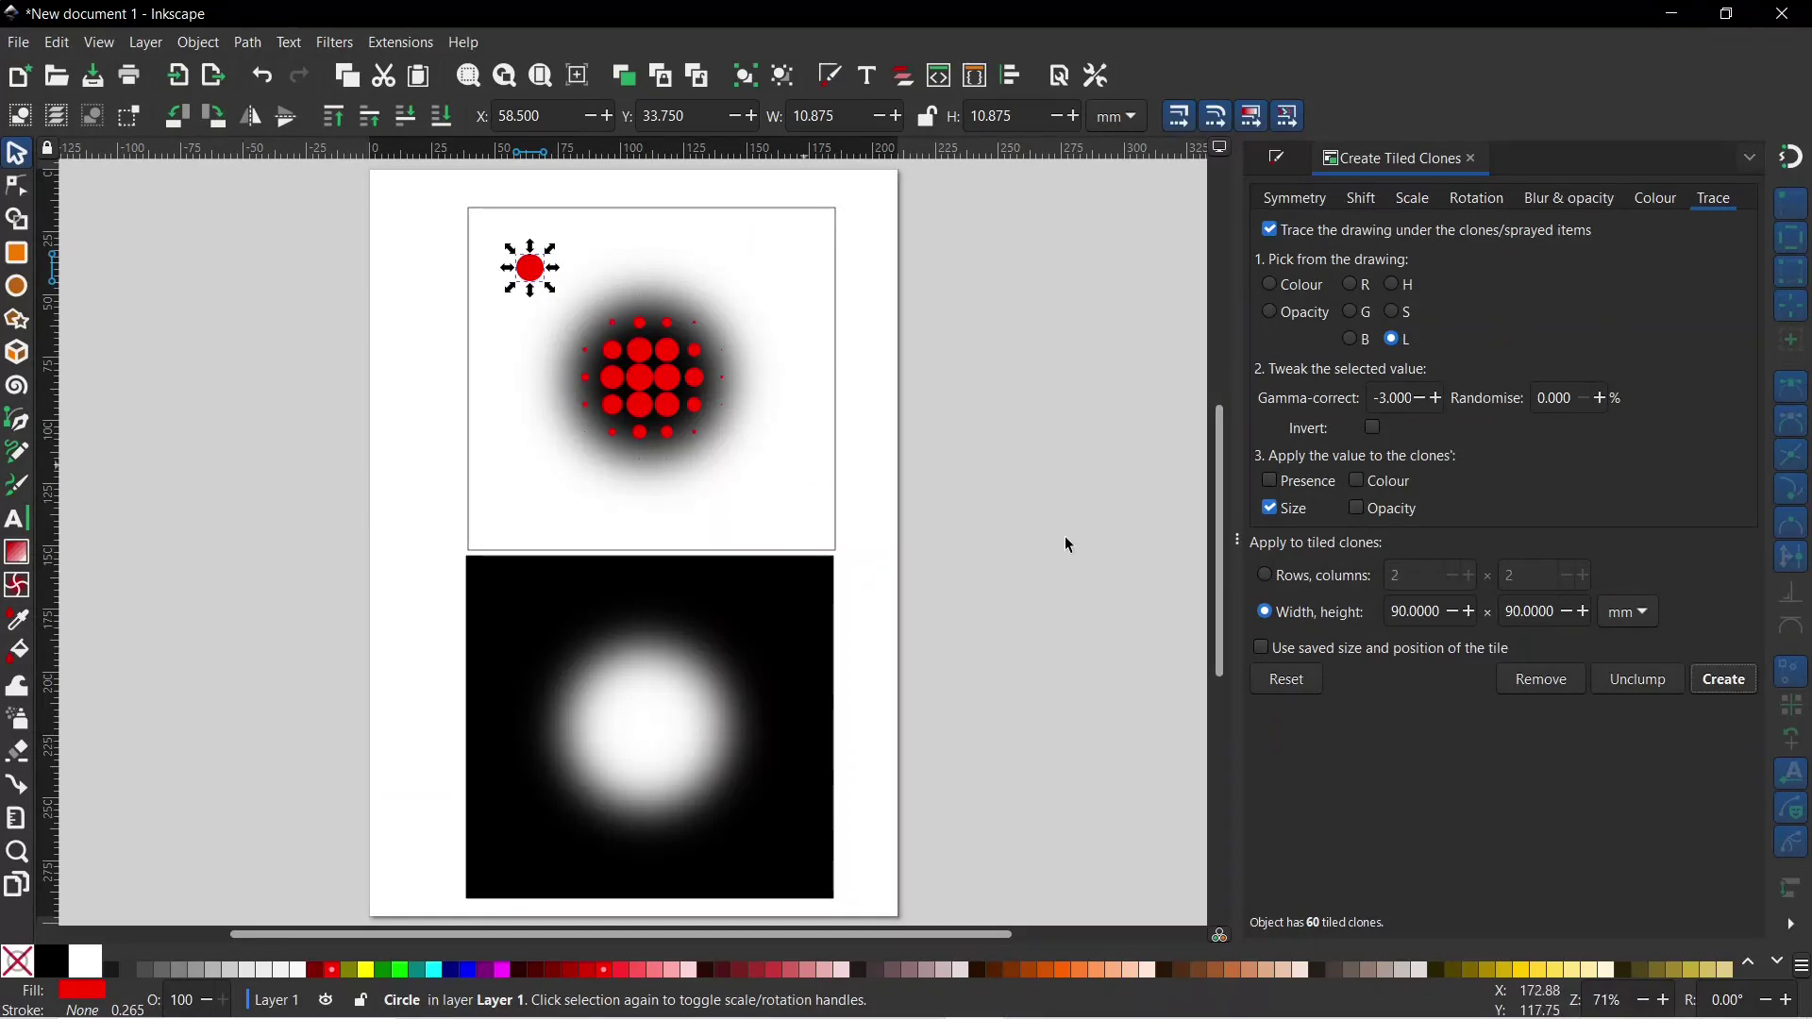
Step: Set gamma correction to 0 and move the red circle onto the black rectangle, above and left of the blurred white circle
left_click(1366, 401)
type("0")
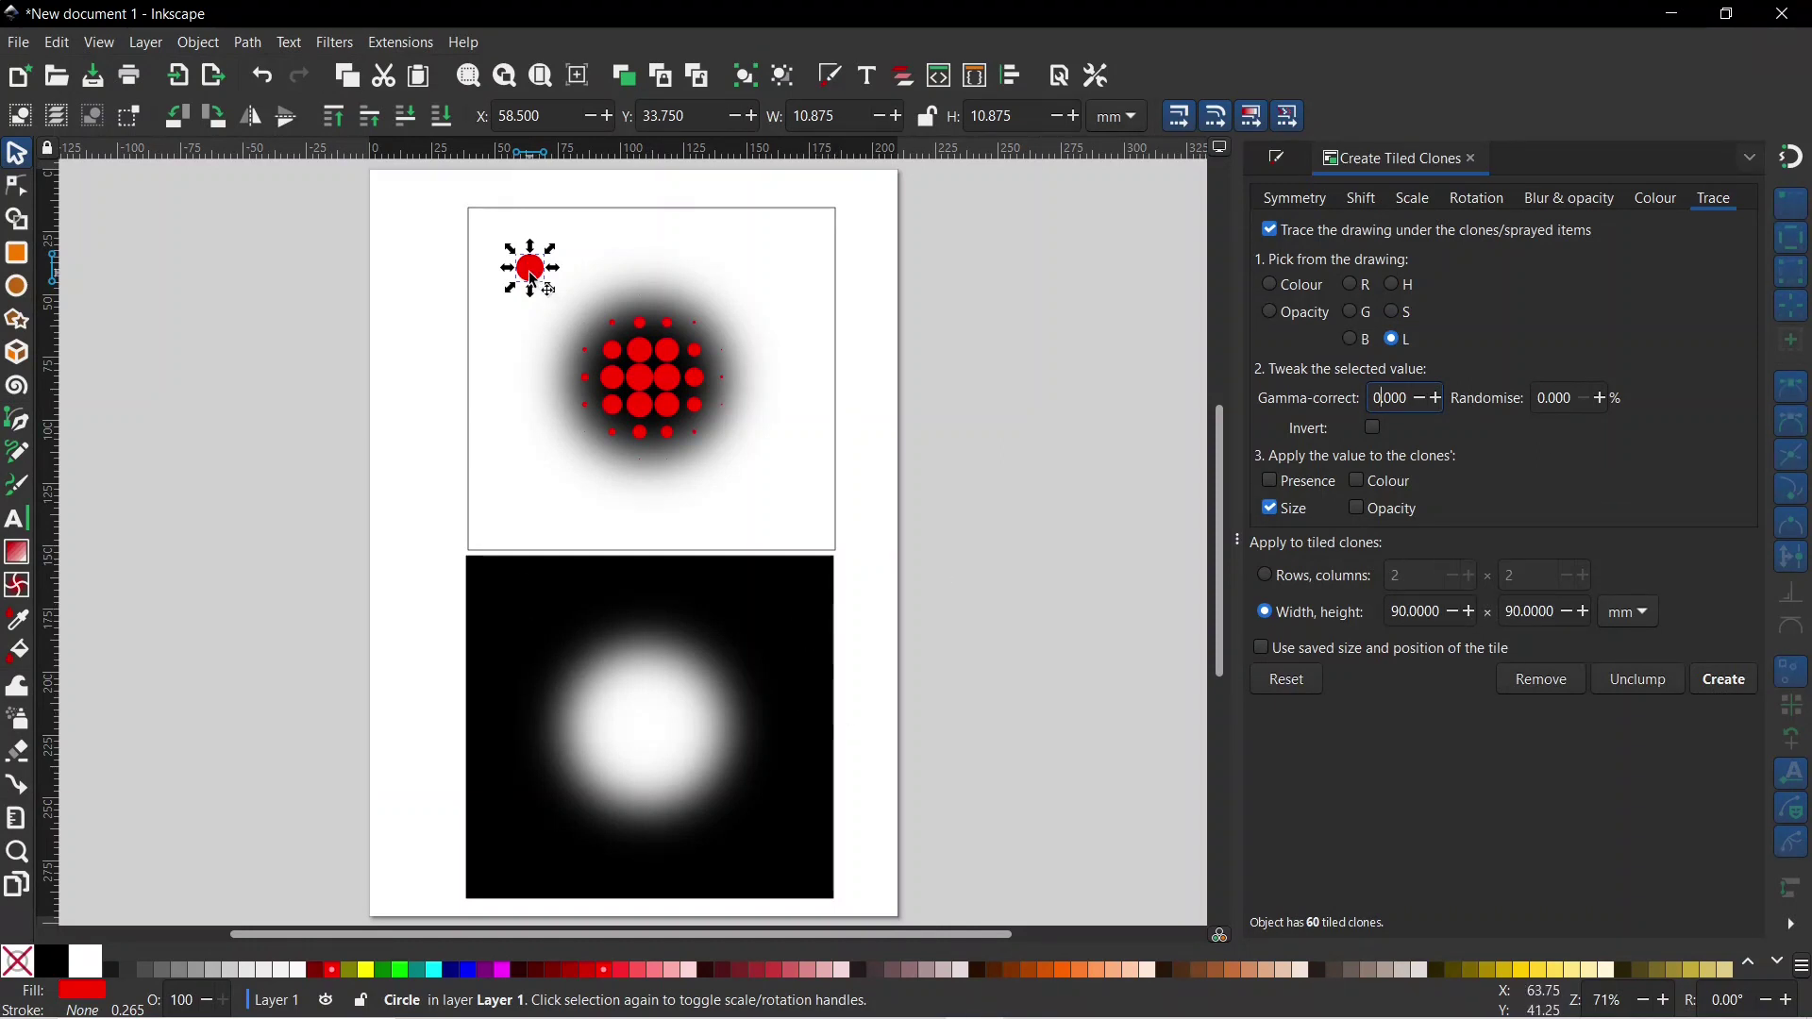
left_click_drag(531, 276, 538, 641)
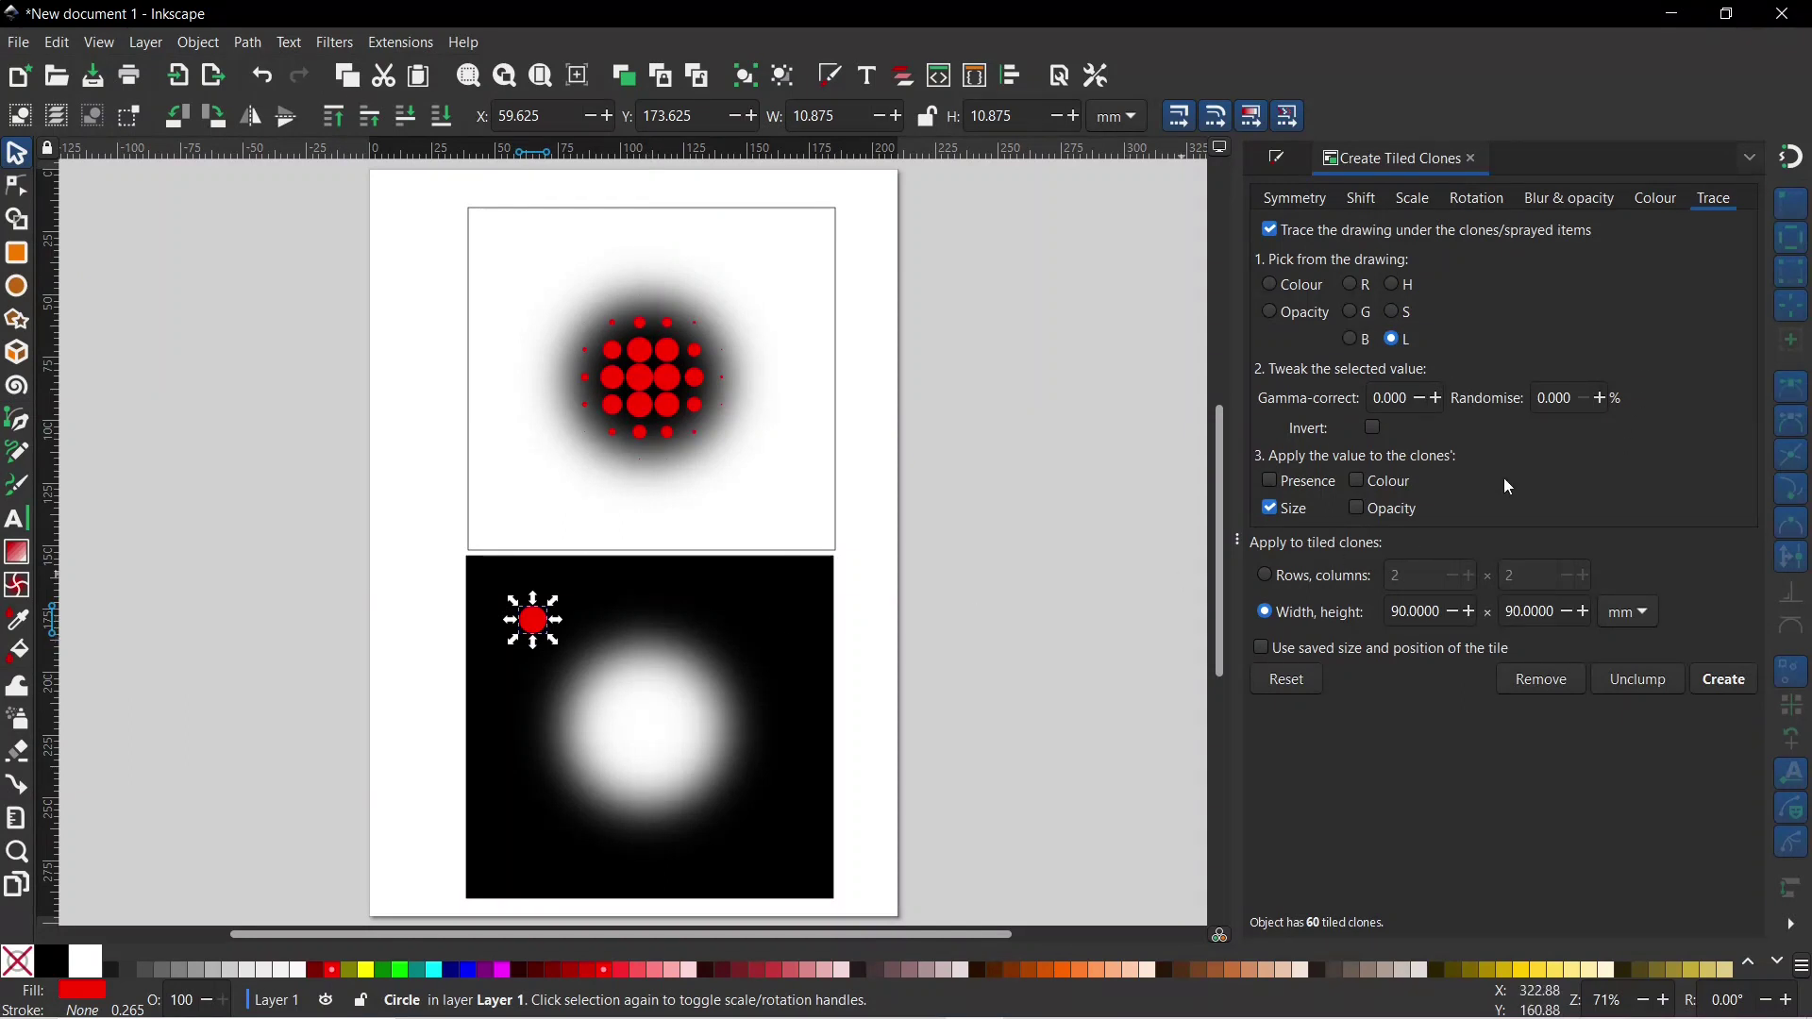
Step: Create the size-traced clones over the blurred white circle and recreate them with the traced value inverted
left_click(1726, 686)
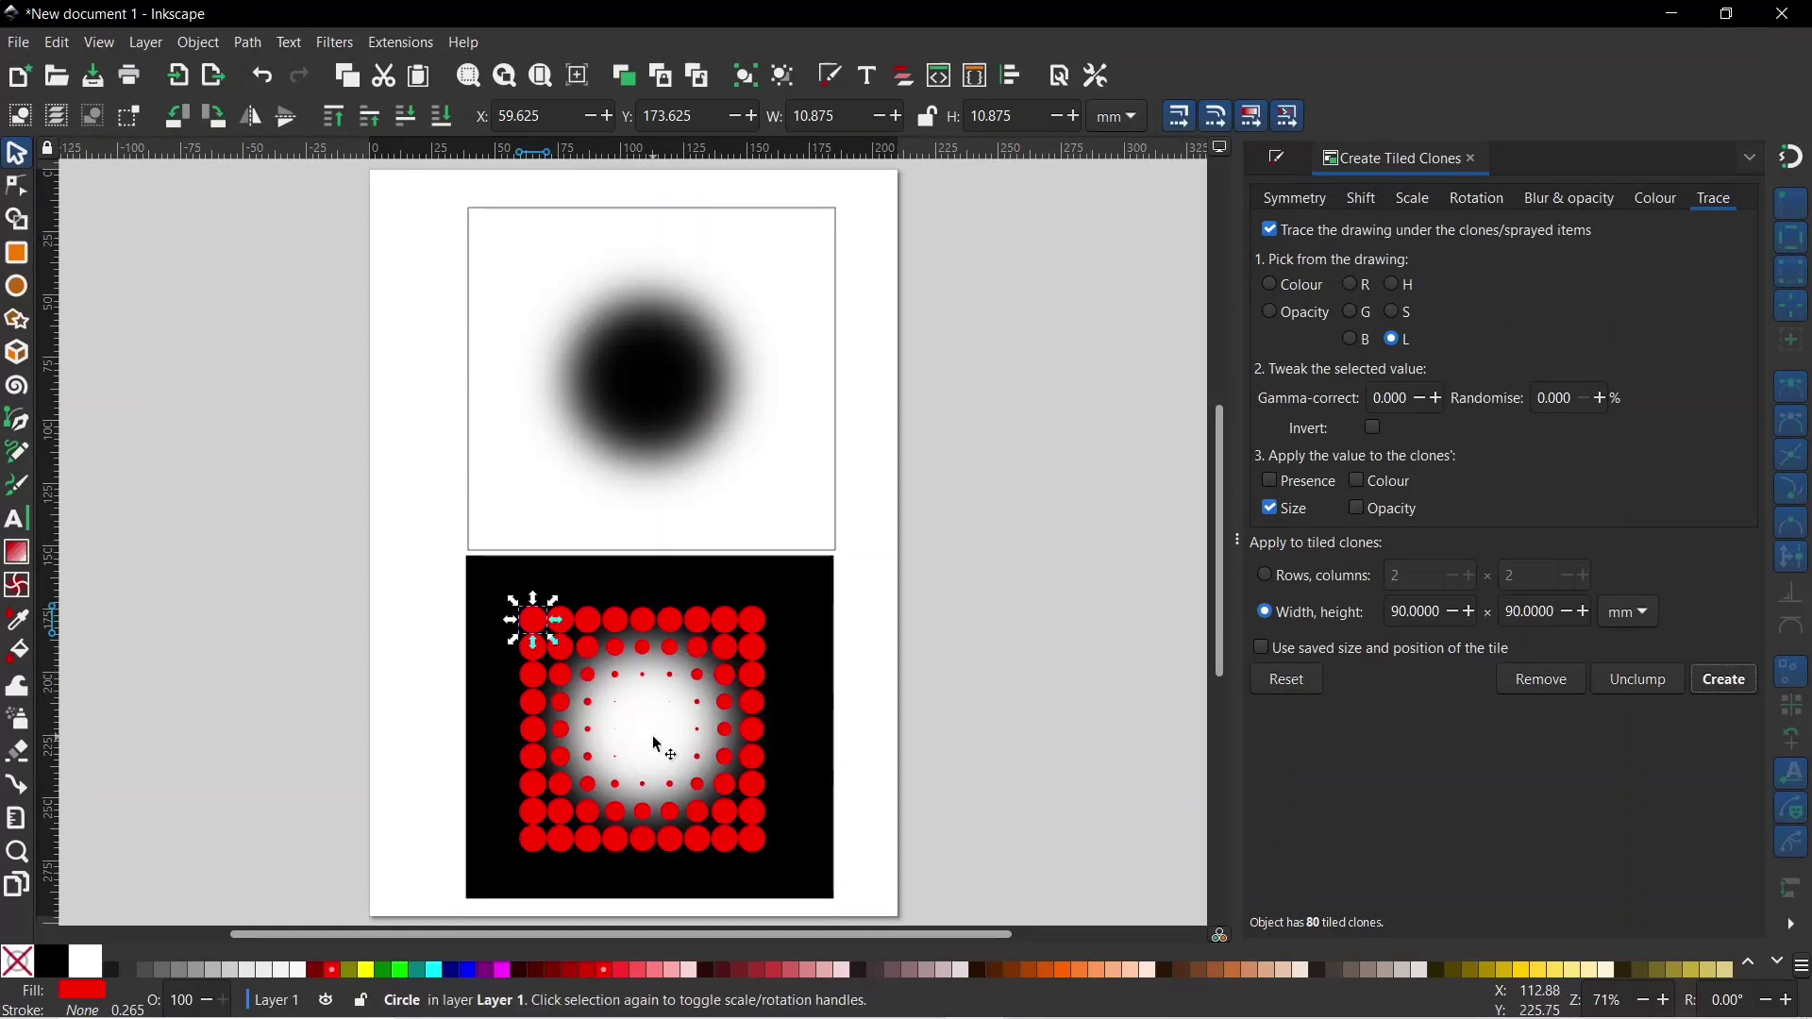
left_click(1370, 429)
left_click(1730, 684)
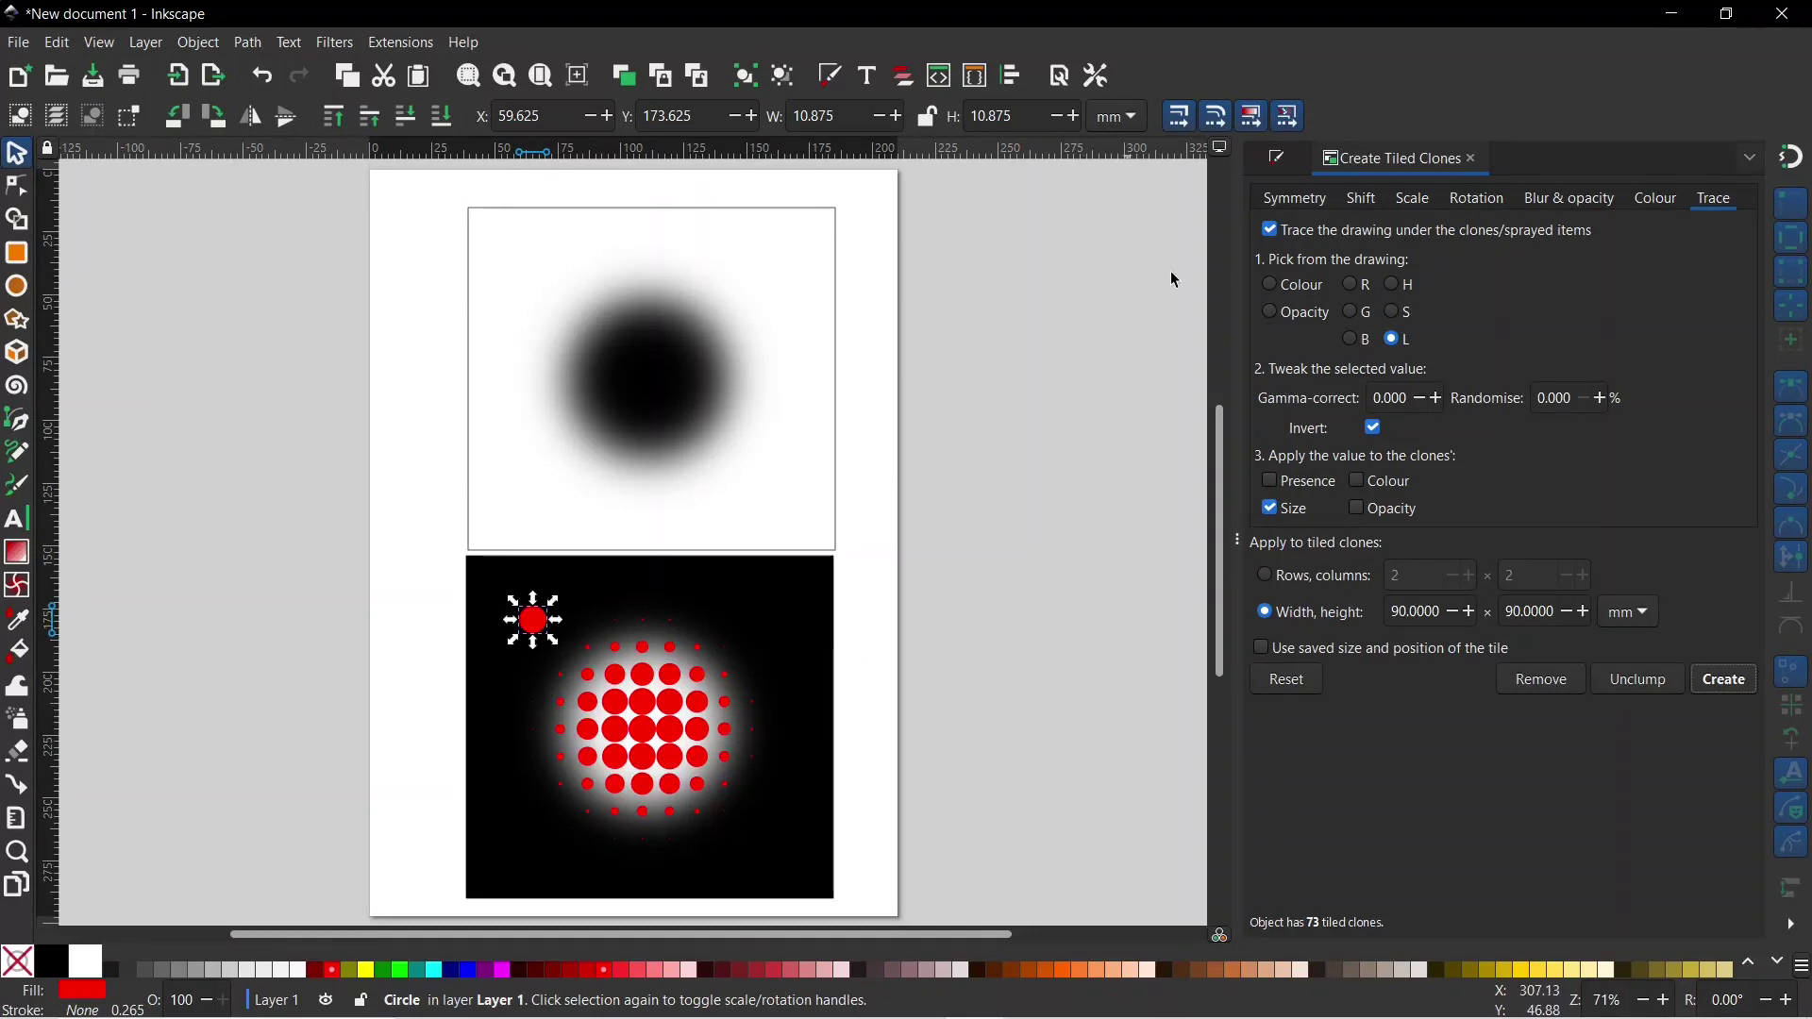
Step: Set Shift Y per row and Shift X per column to 50%, exclude the tile for rows and columns, and recreate the clones
left_click(1368, 199)
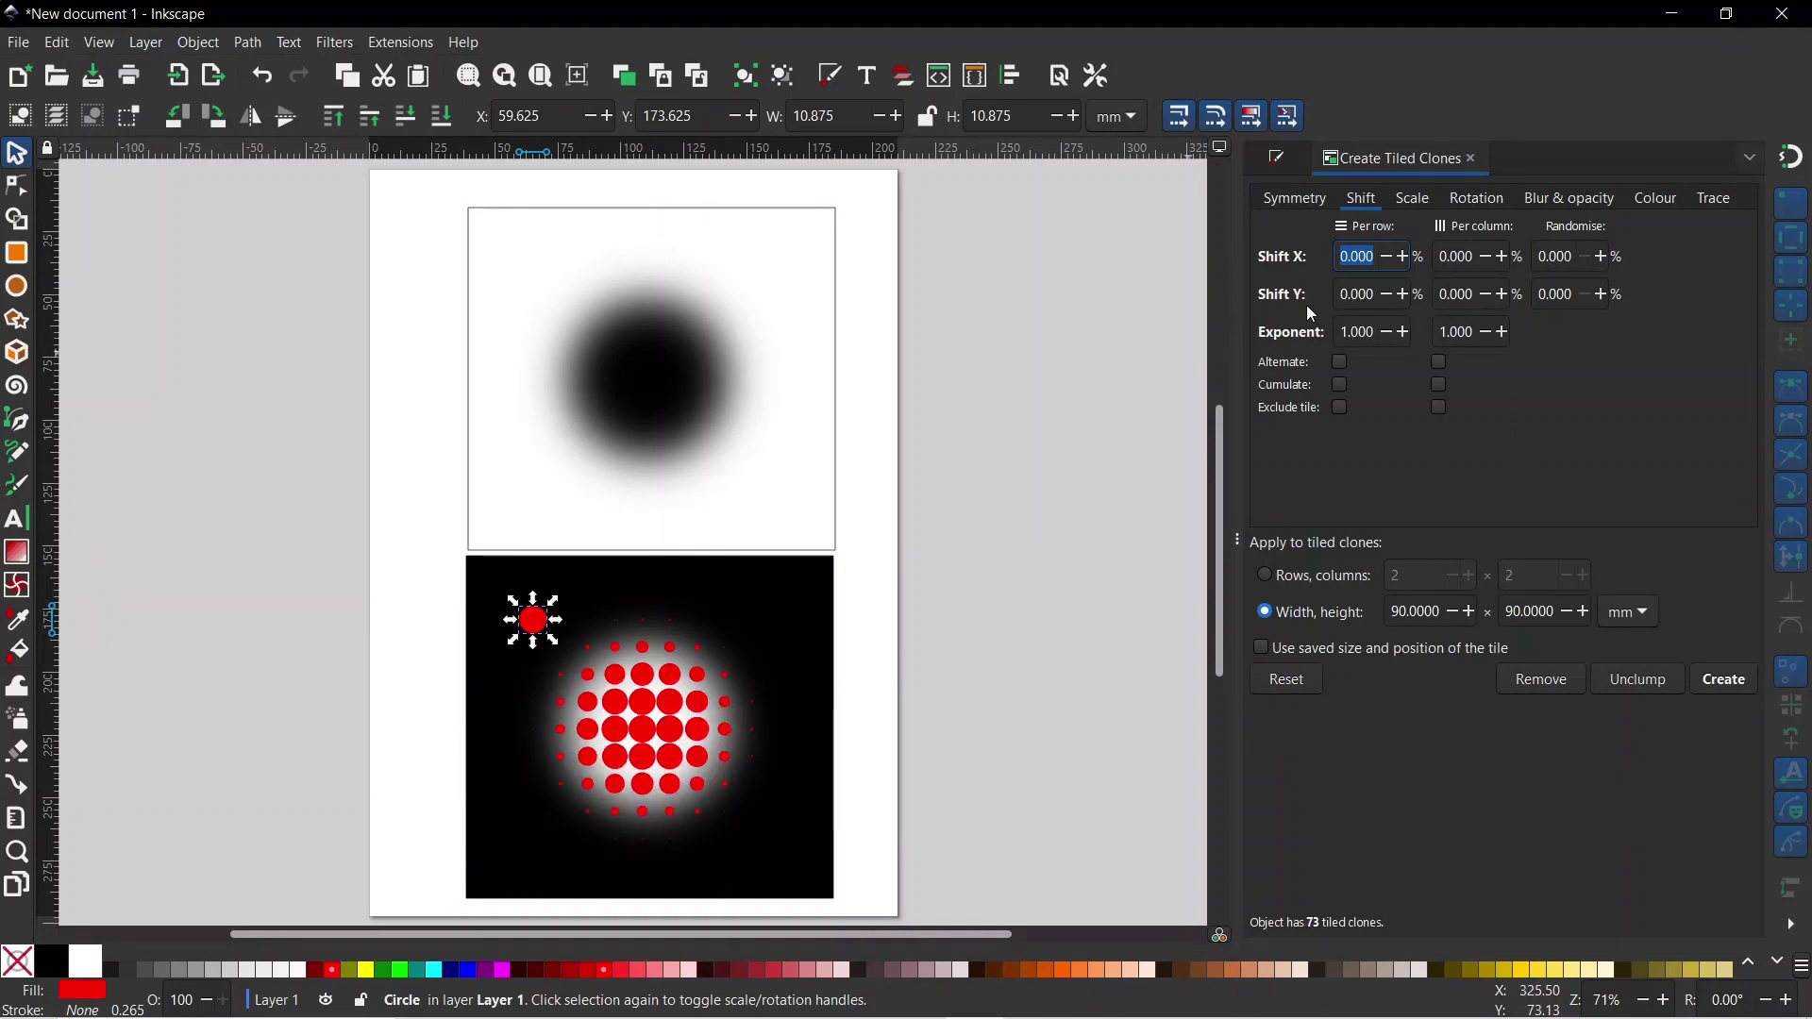
left_click(1344, 300)
double_click(1341, 302)
type("50")
double_click(1479, 260)
type("50")
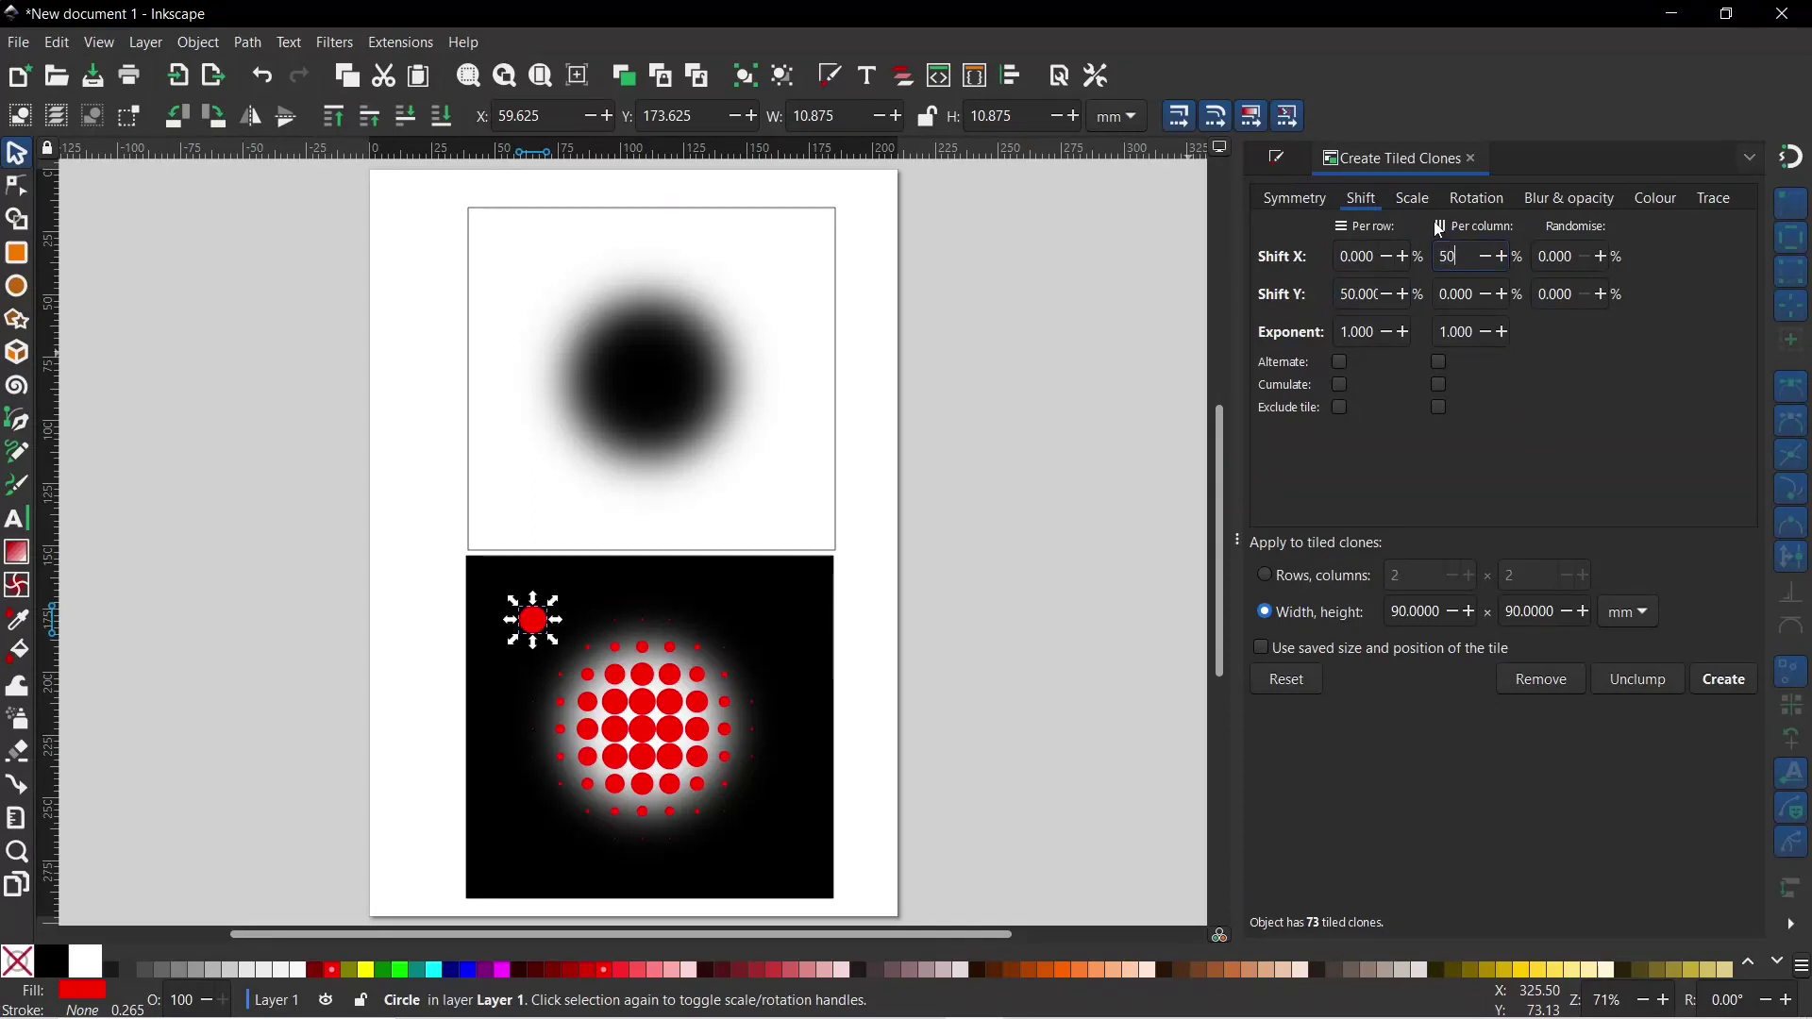
left_click(1337, 408)
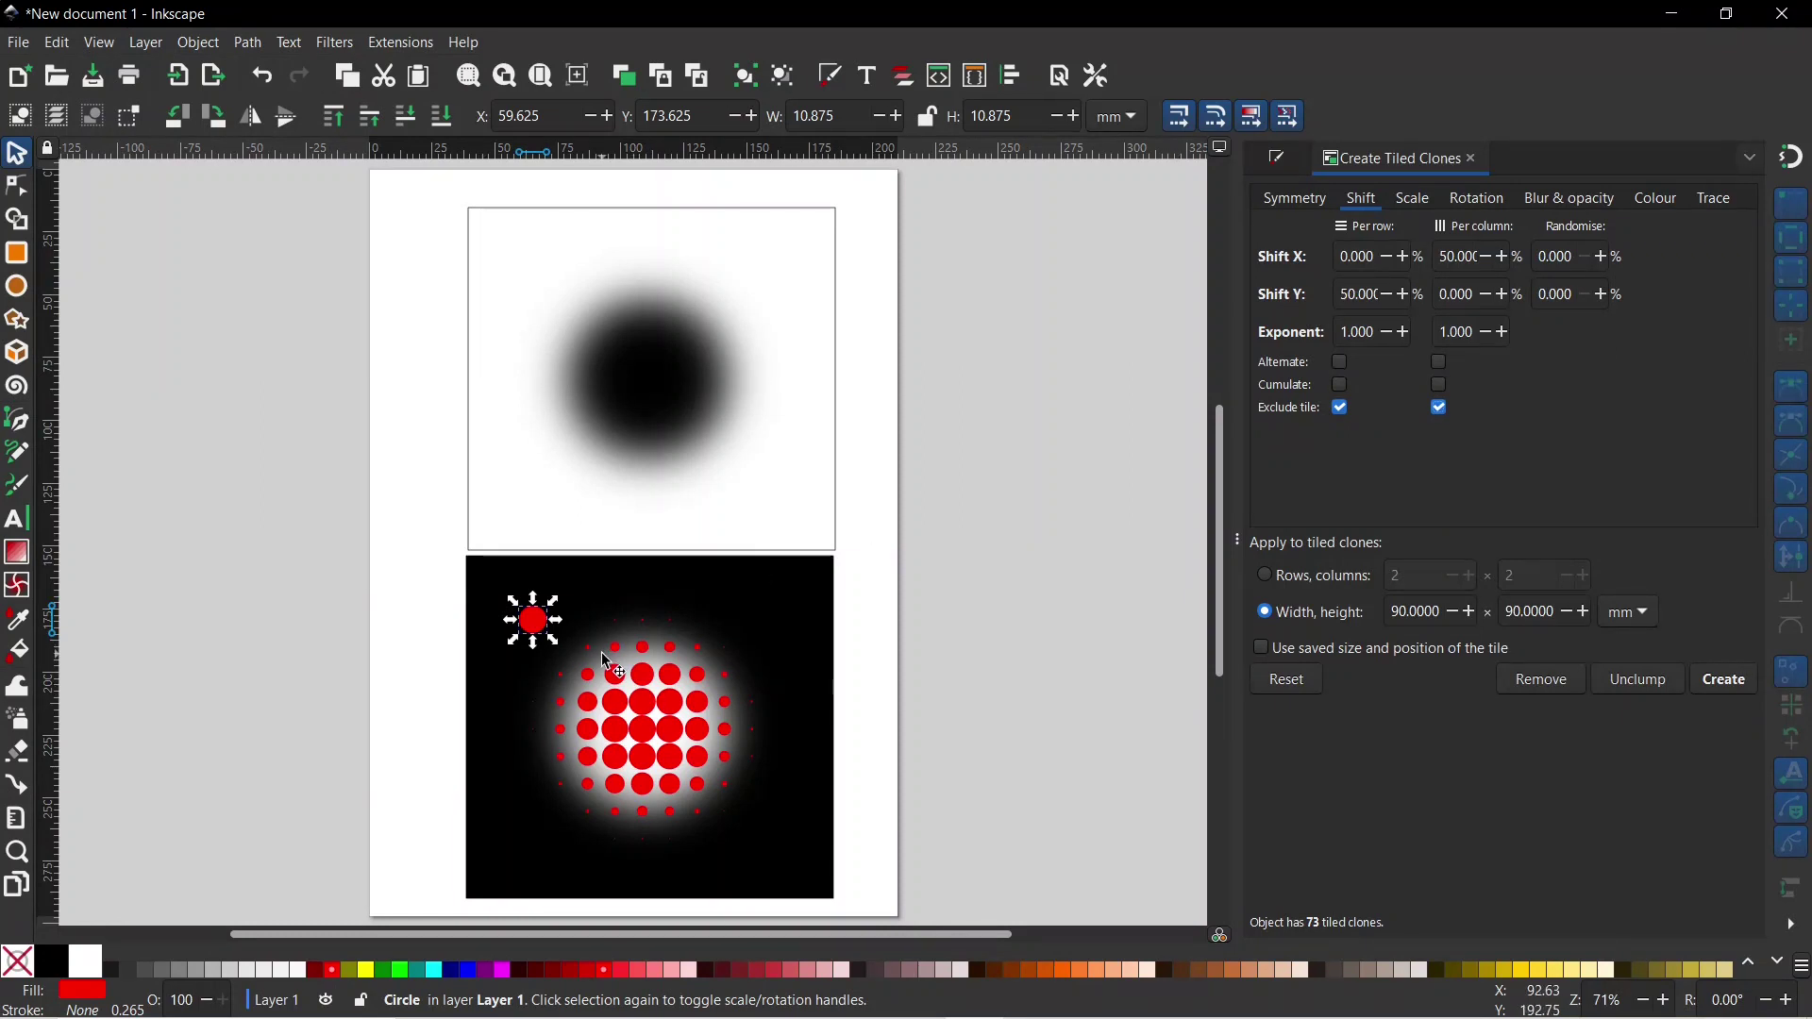
left_click(1734, 683)
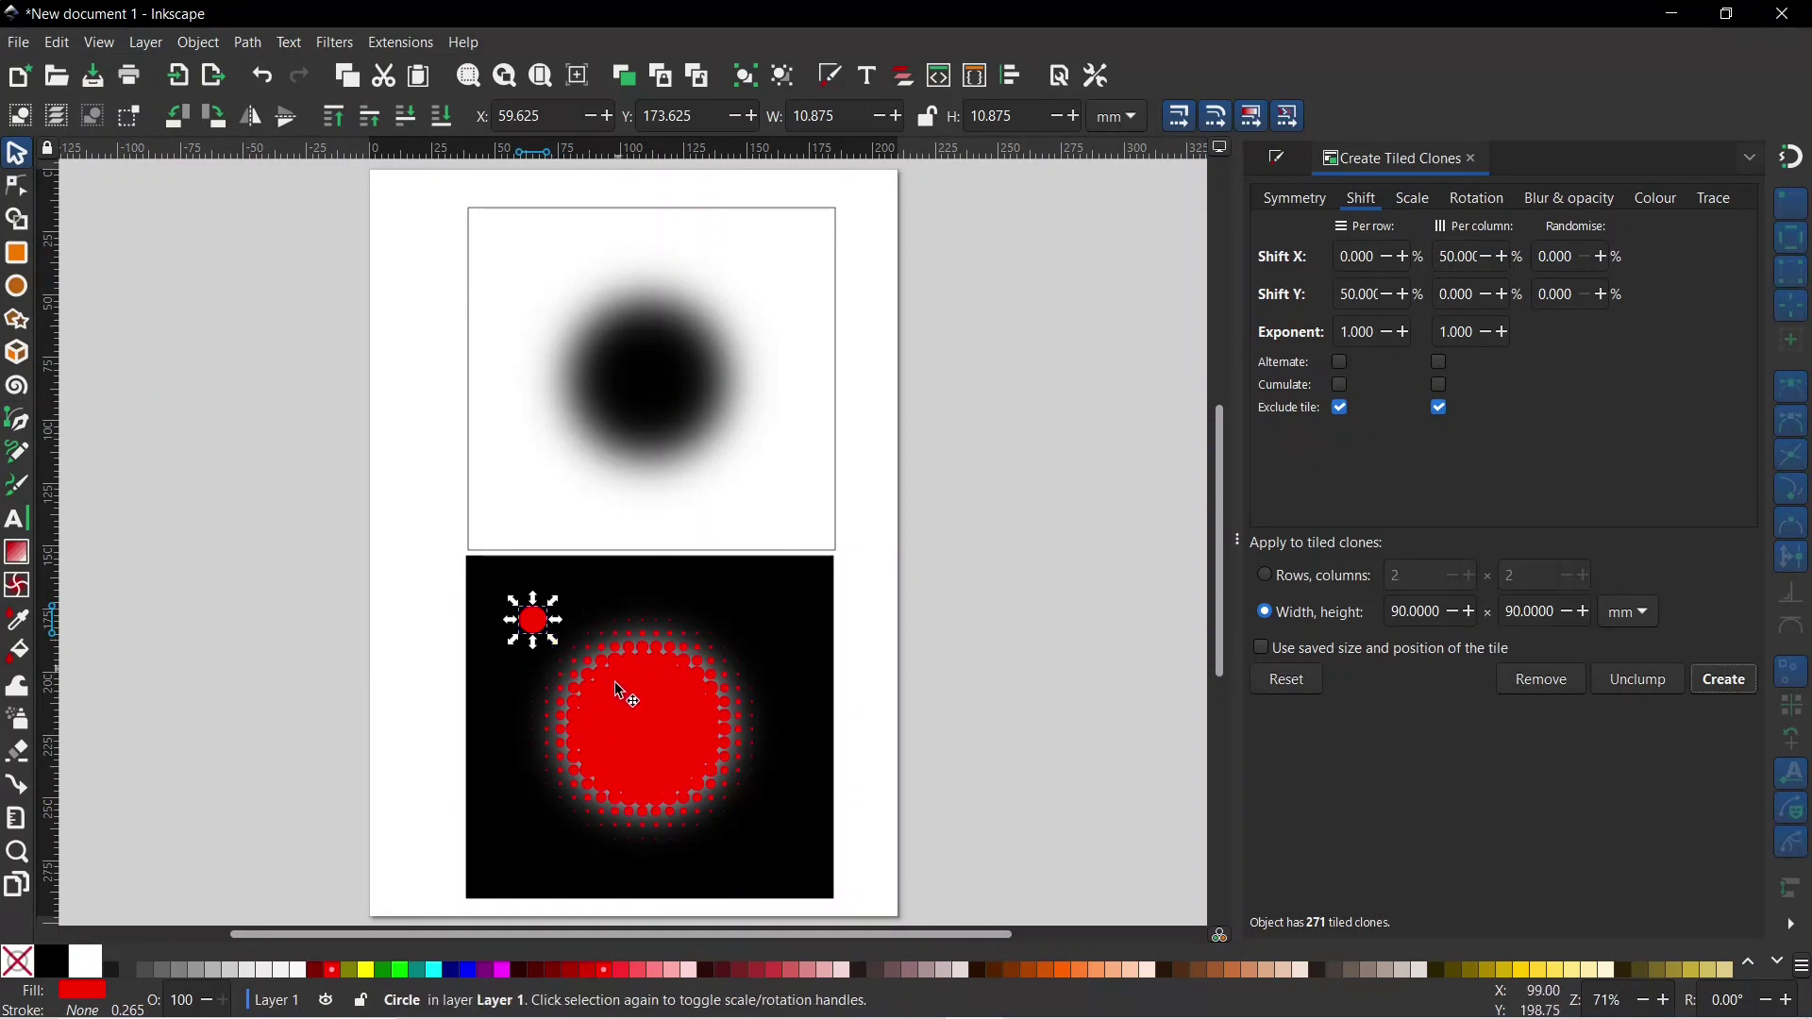
Step: Narrow the original red circle to an ellipse about 4 mm wide, tilt it diagonally, and fill it magenta
left_click_drag(553, 642, 540, 648)
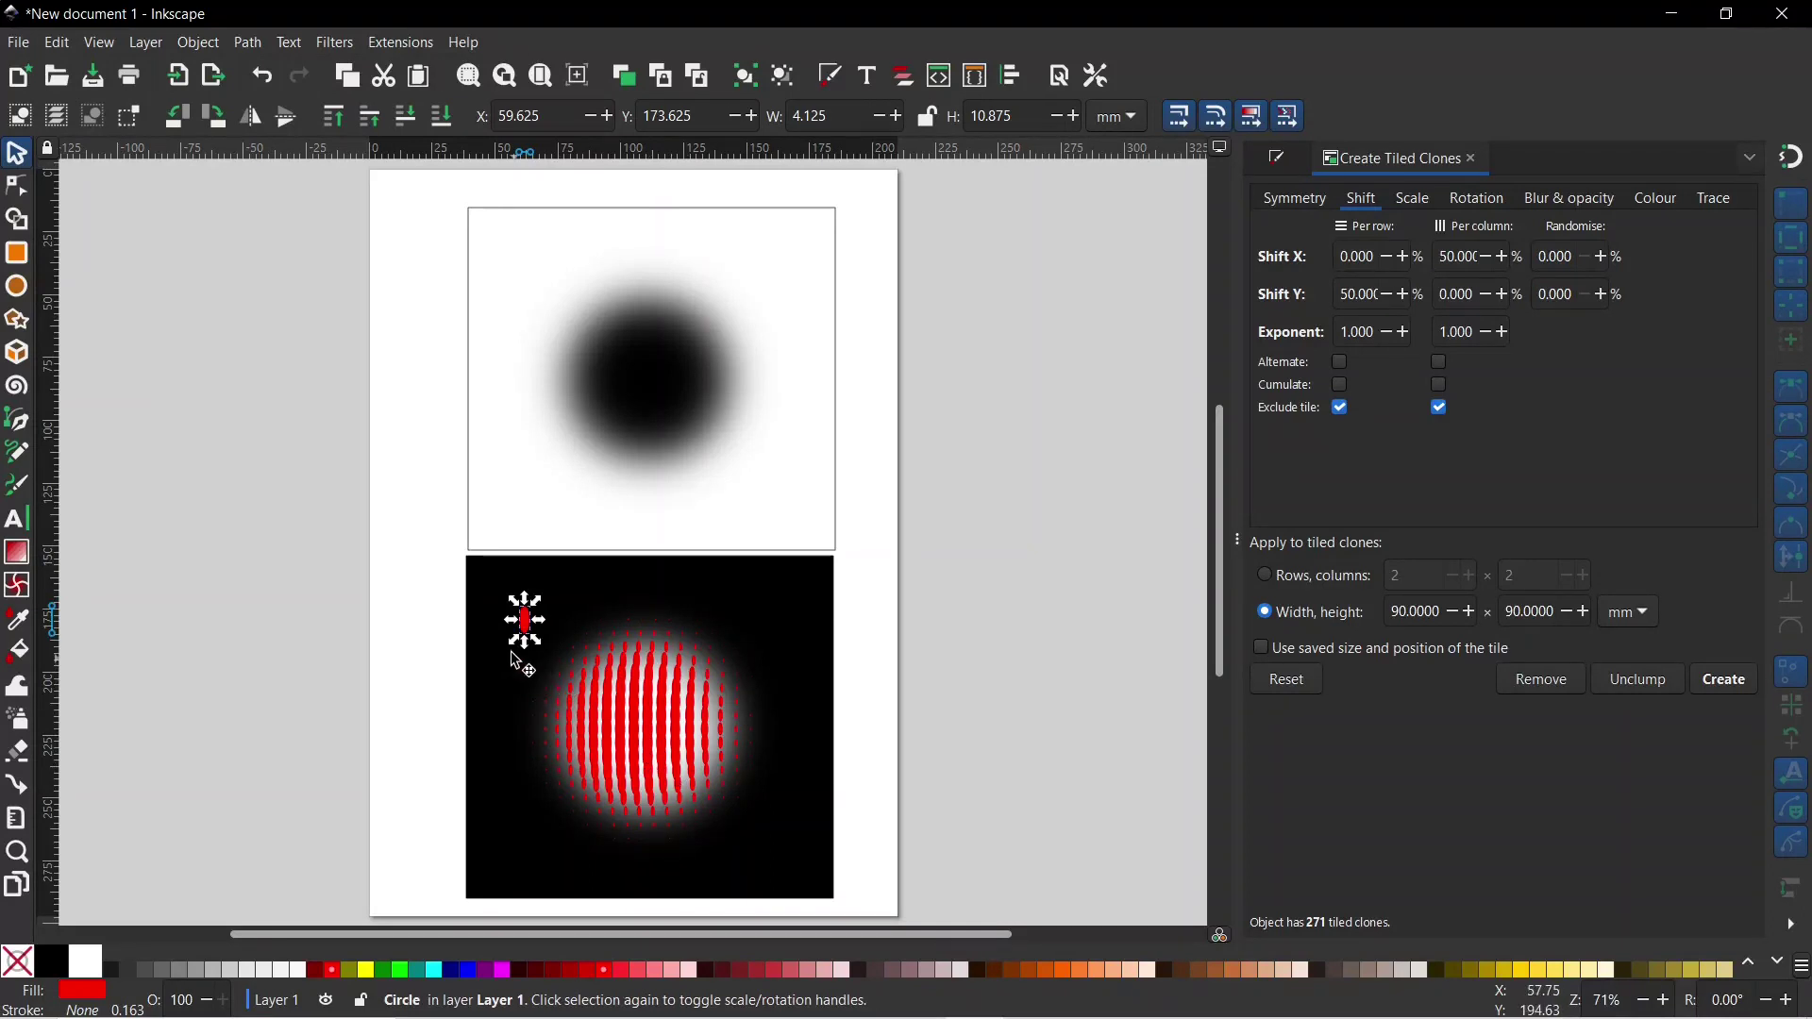
left_click_drag(538, 642, 542, 634)
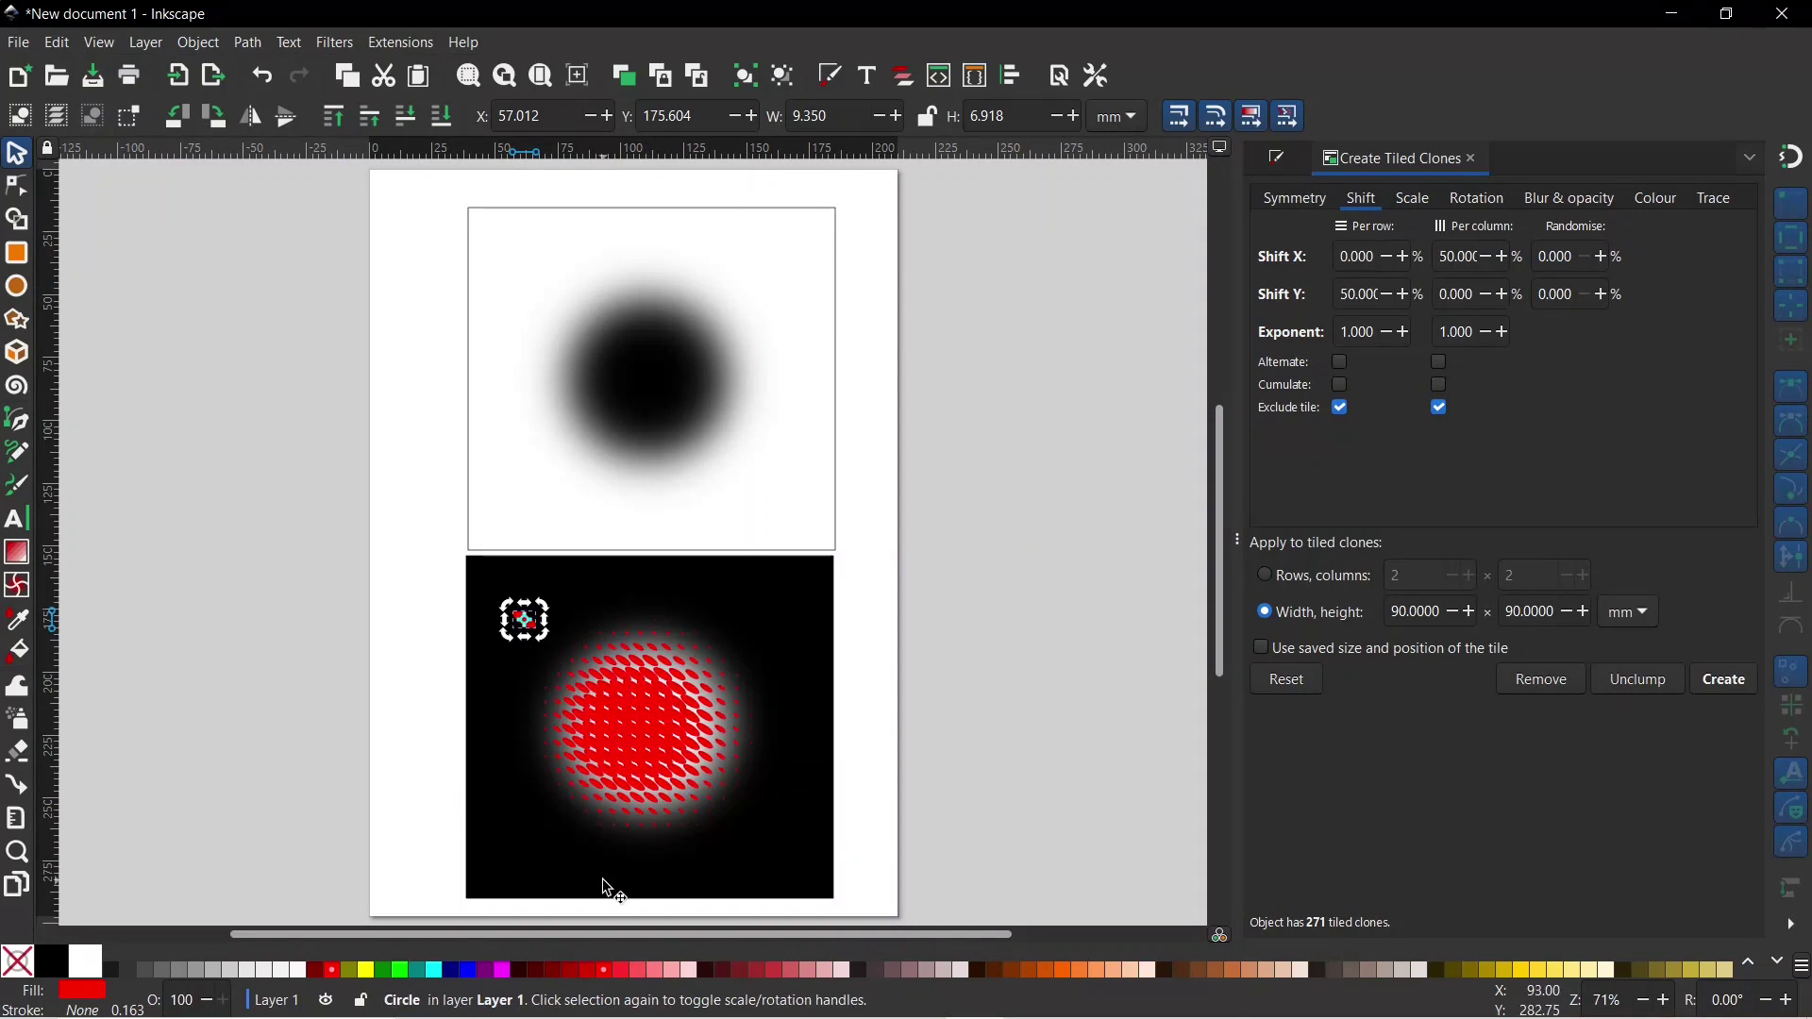
left_click(505, 972)
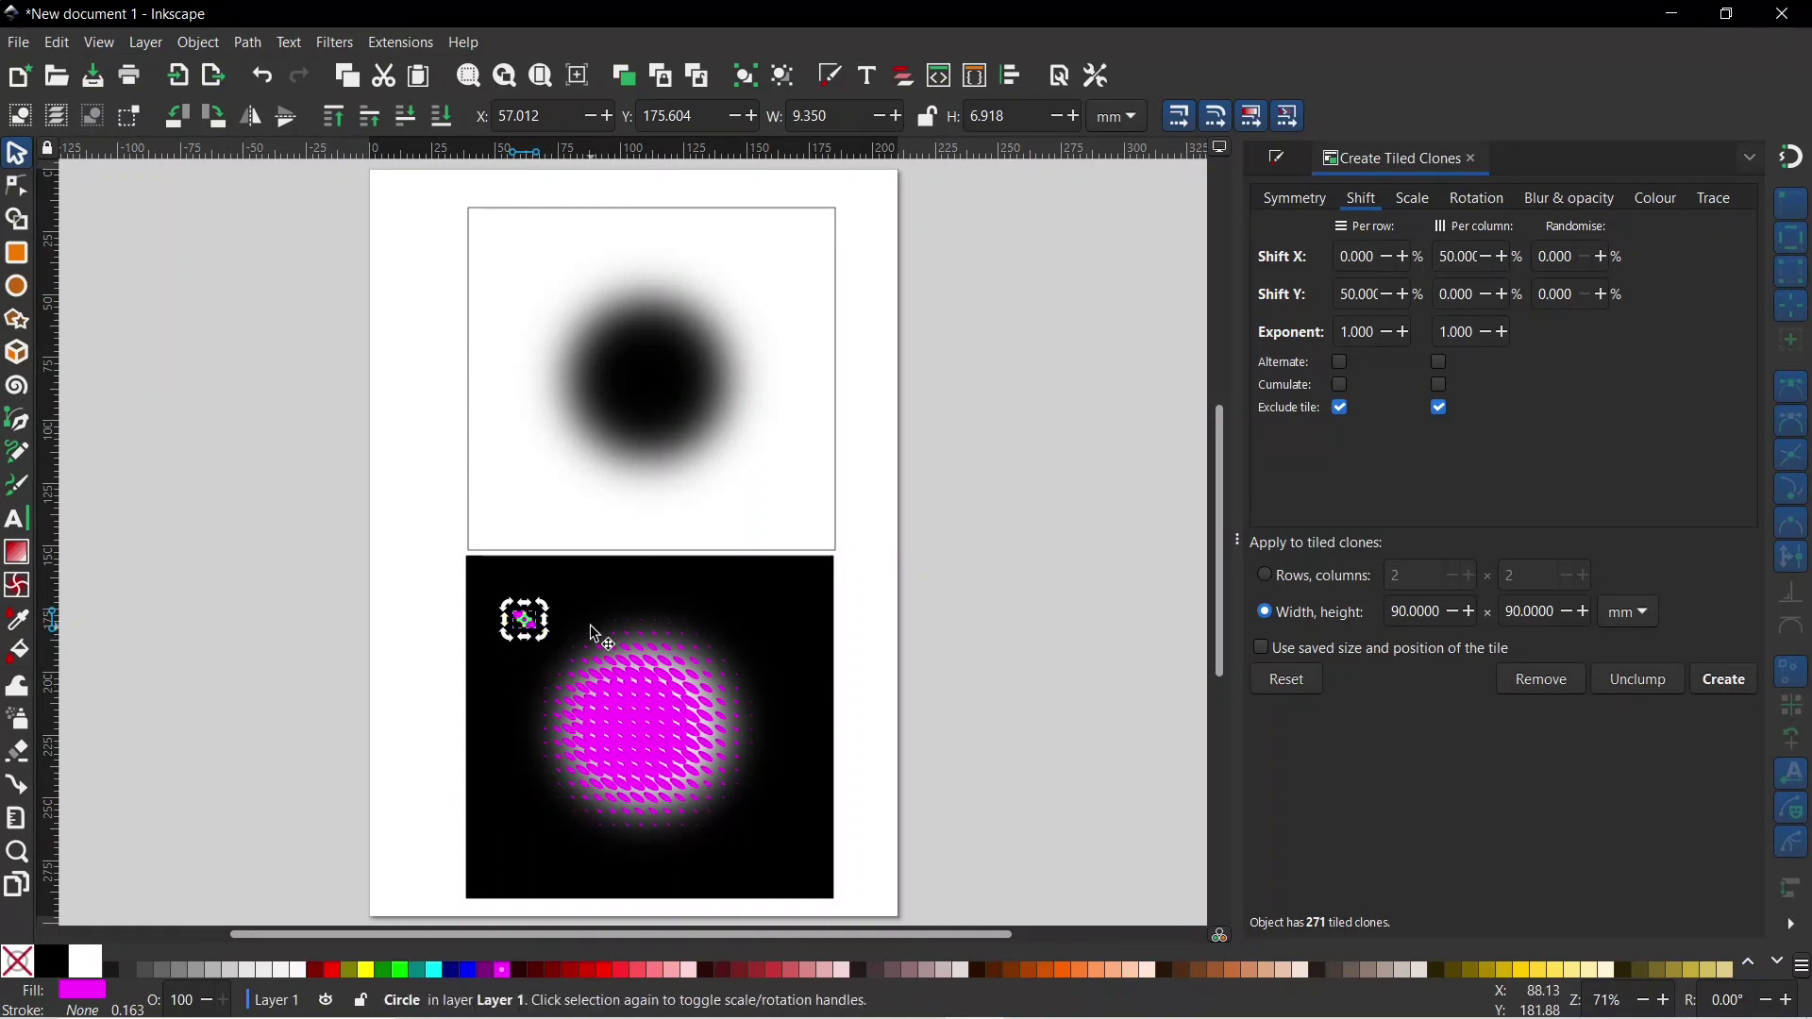
key("Escape")
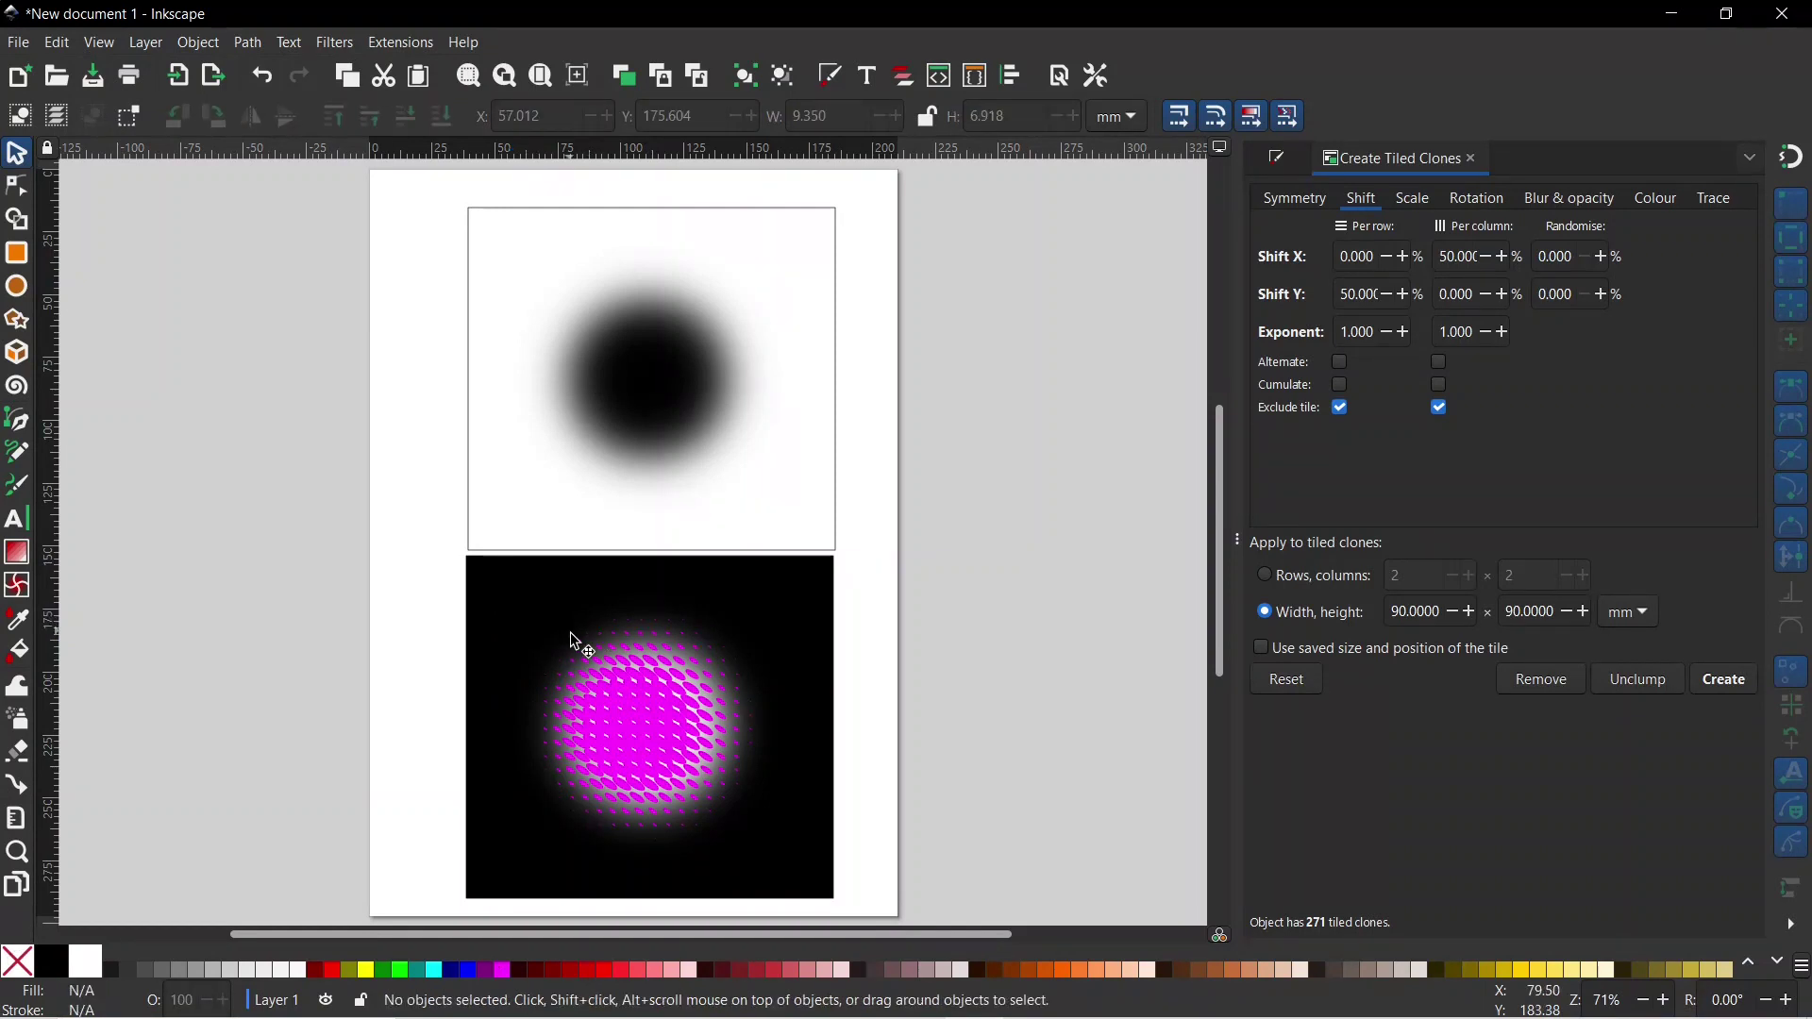
Step: Unlink one clone near the magenta pattern's upper edge, enlarge it to about 9.5 × 6.5 mm, and review the Clone commands
left_click(655, 650)
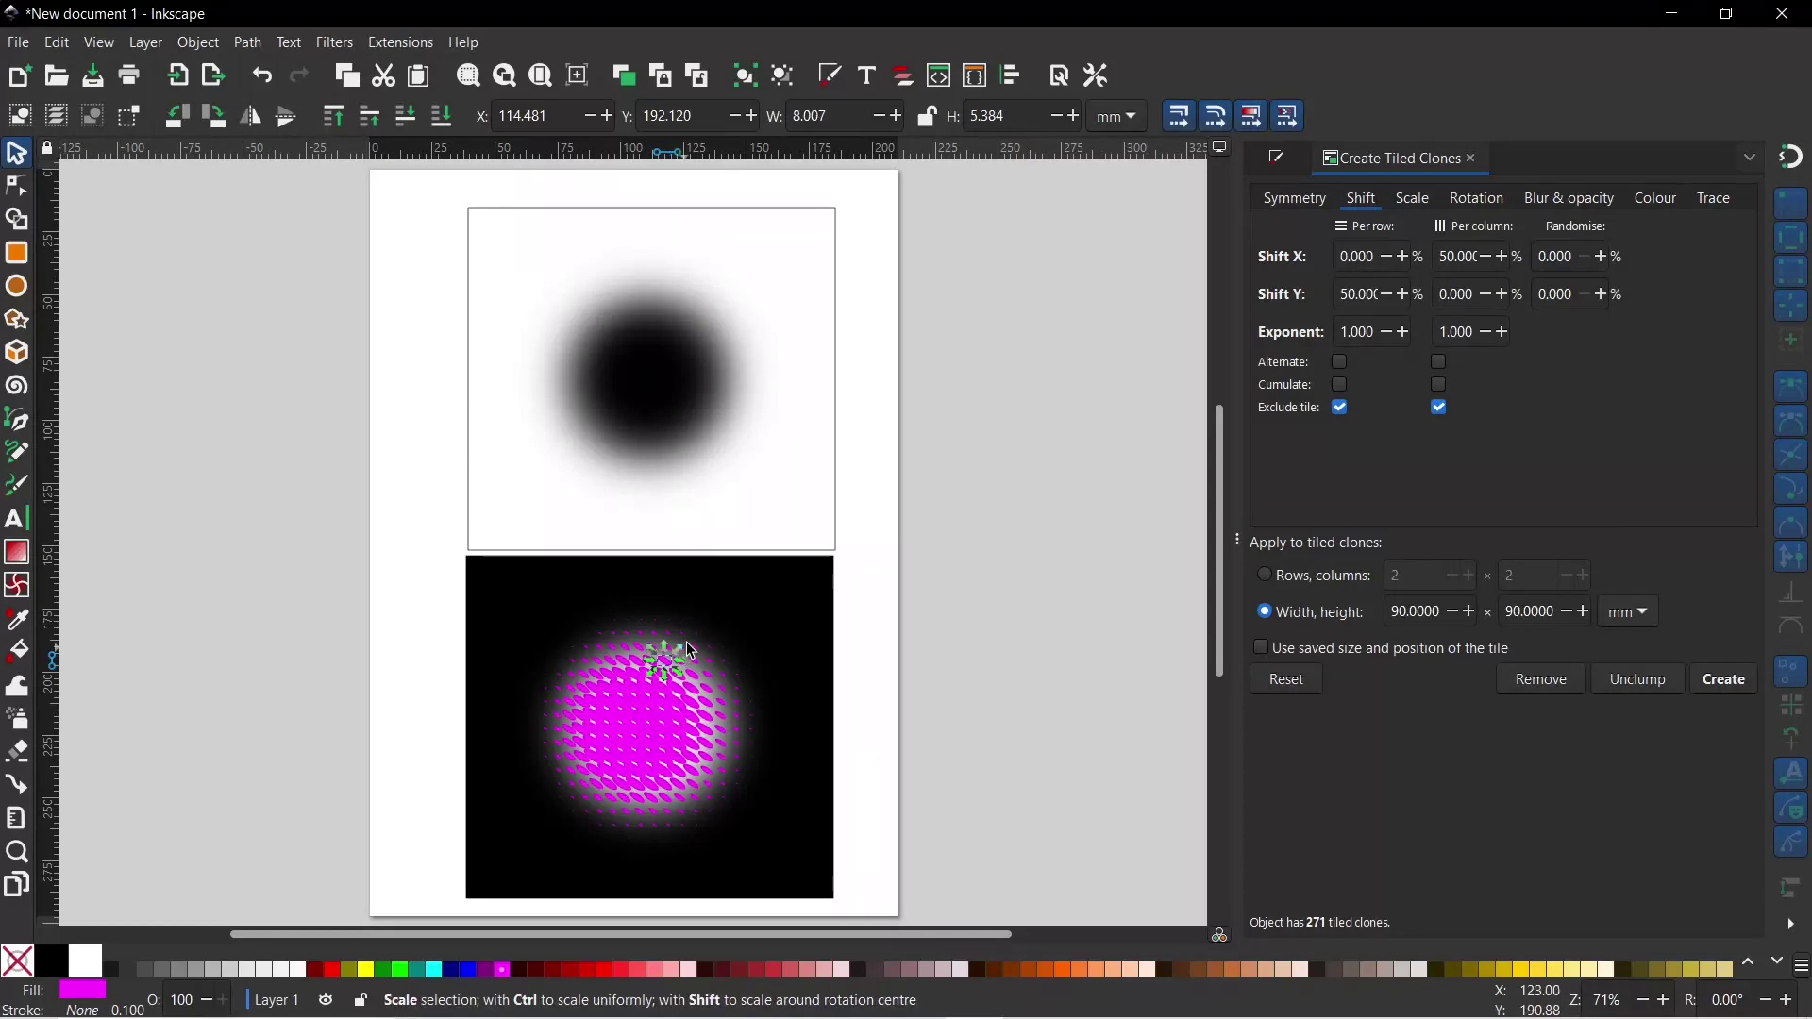
left_click_drag(690, 656, 699, 650)
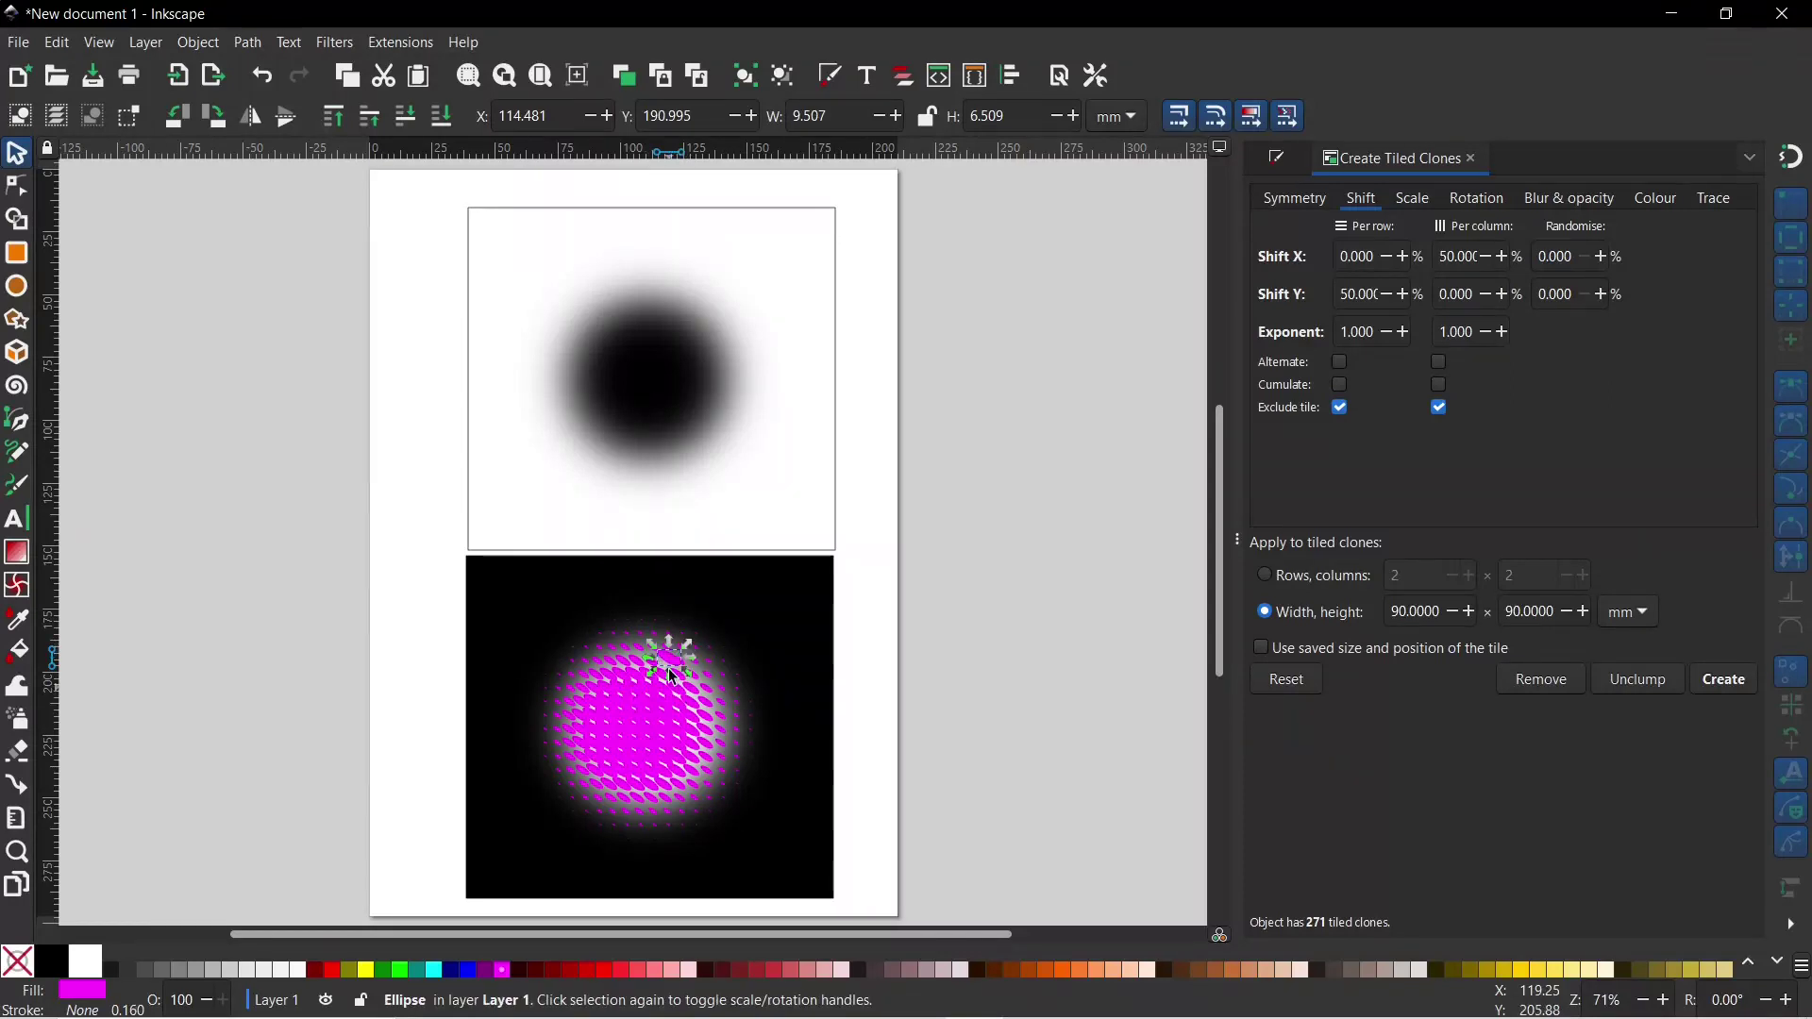
left_click(56, 42)
mouse_move(106, 320)
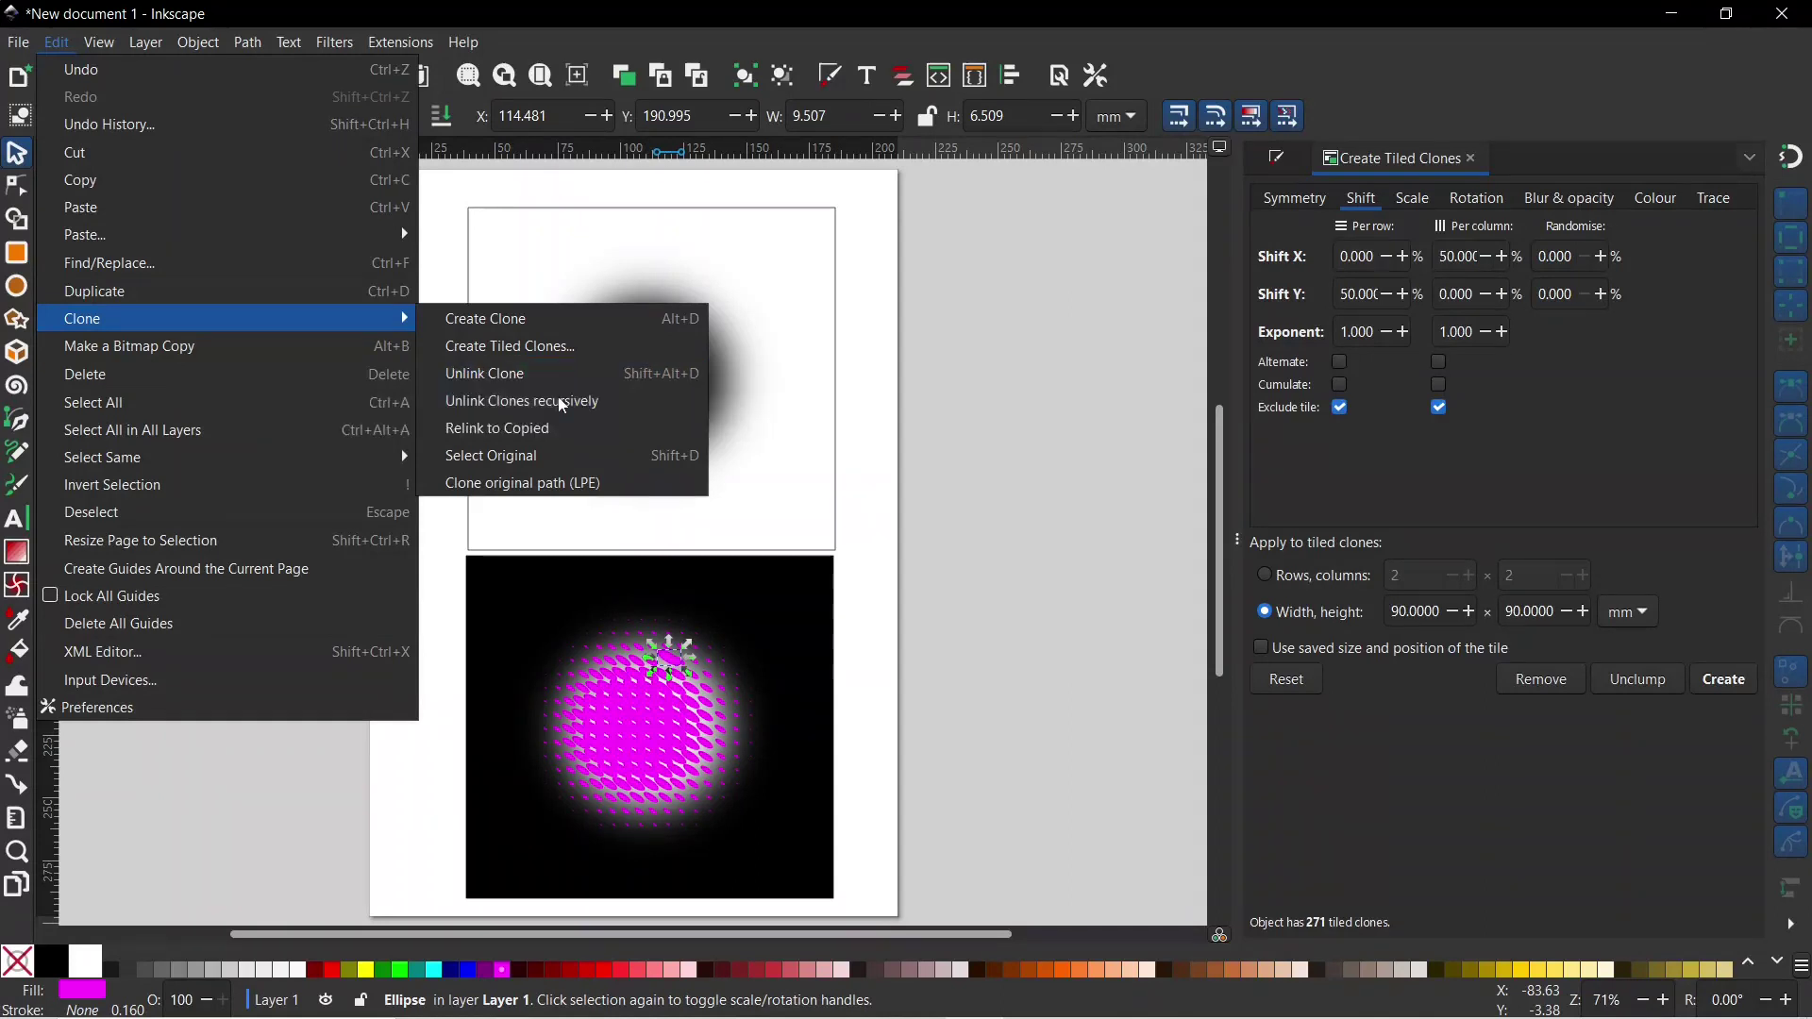
left_click(872, 459)
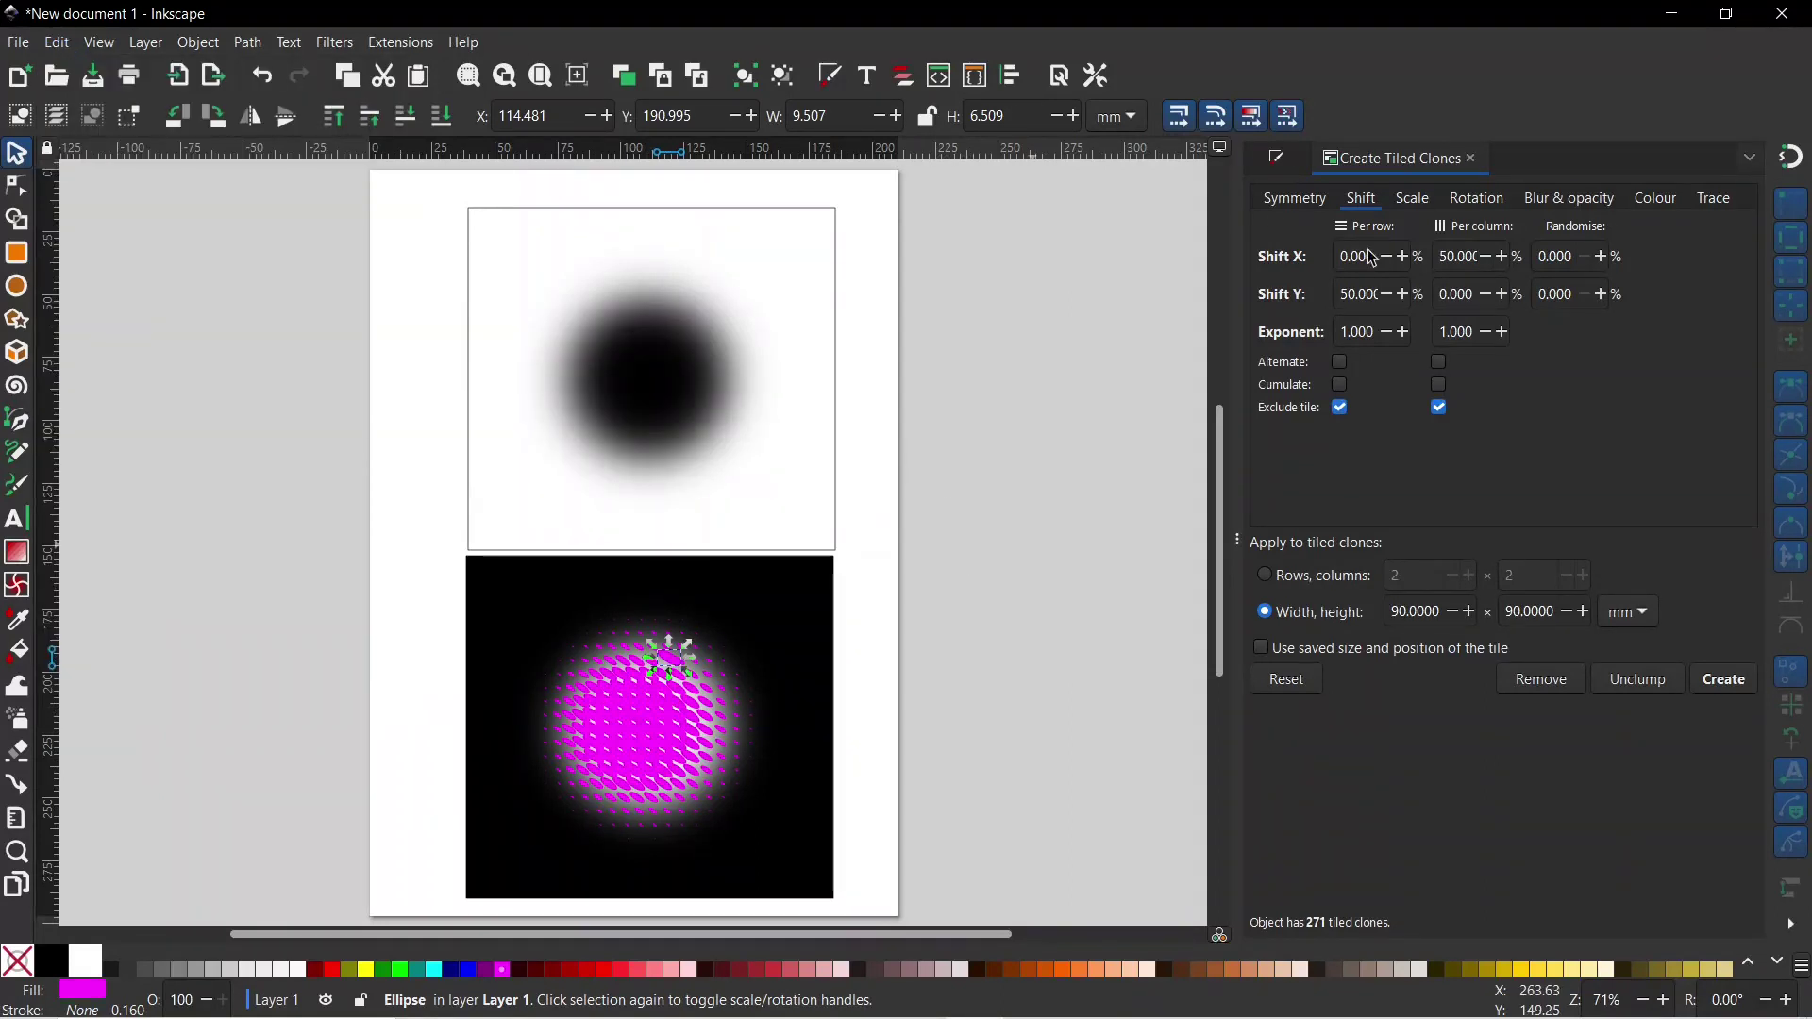
Step: Create a new document and import the photo woman-1281650_1280 as an embedded image, with DPI from file and automatic rendering
key("ctrl+n")
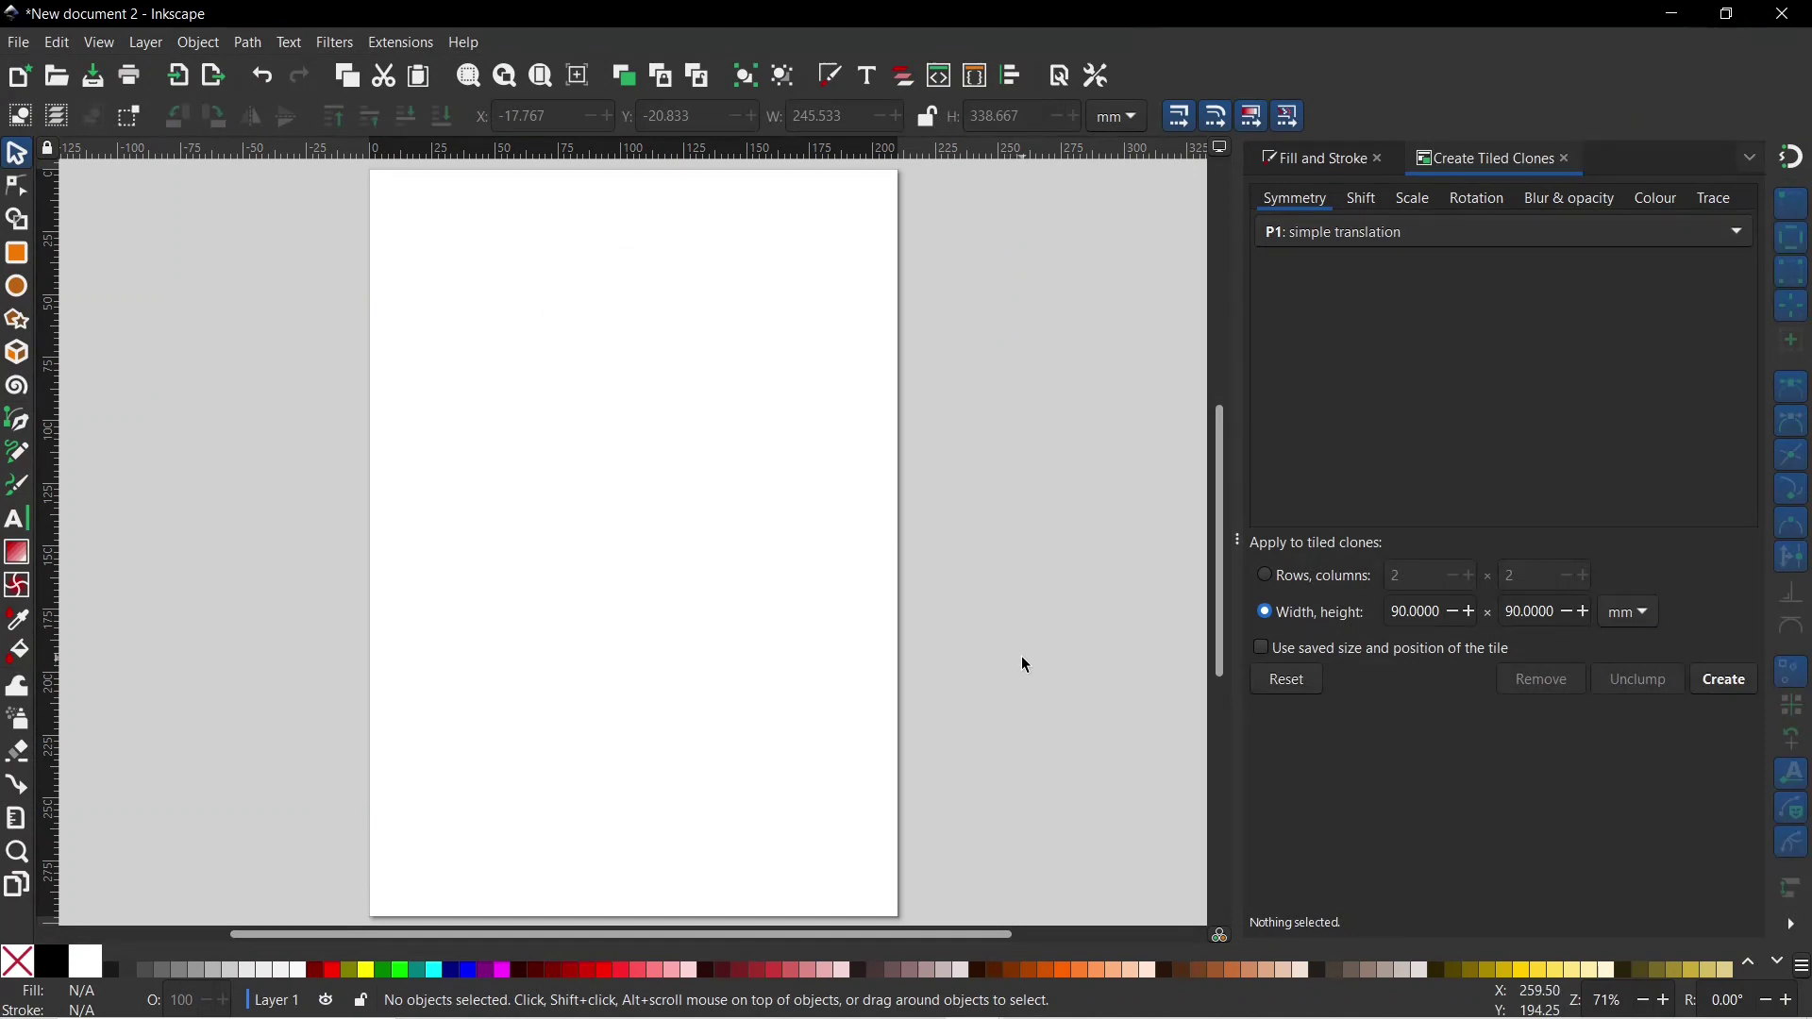
left_click(16, 44)
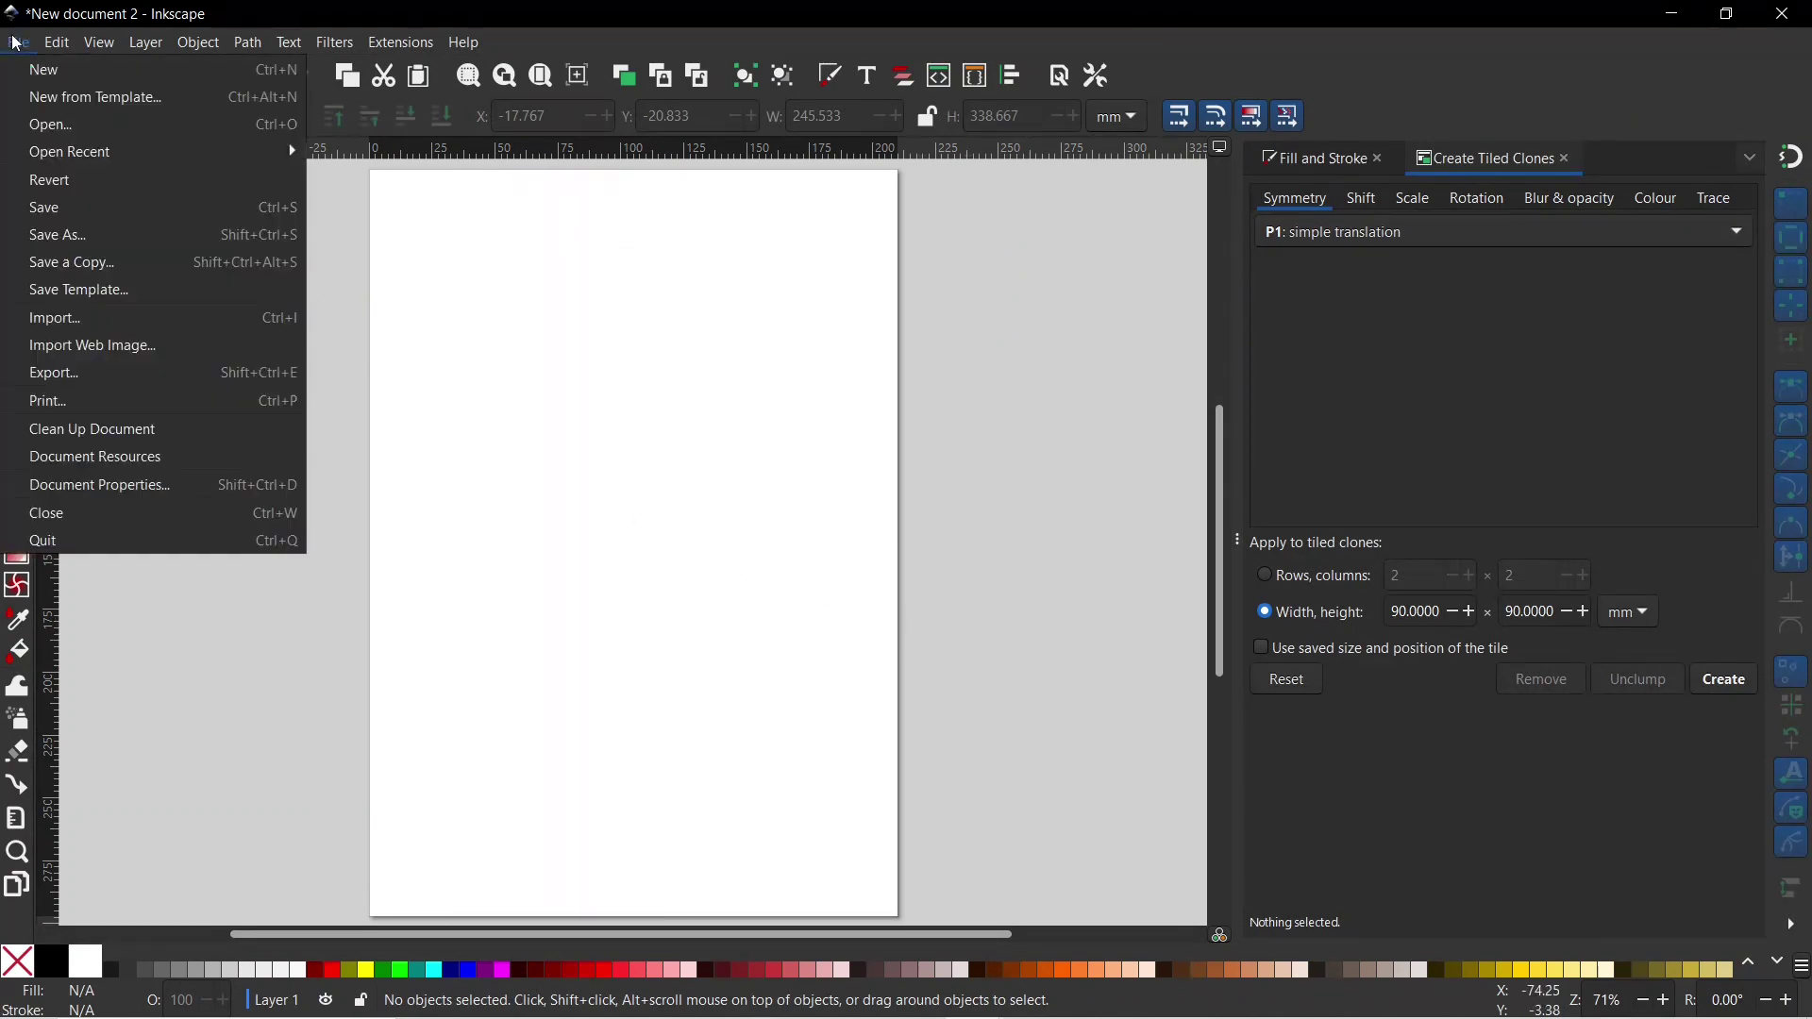
left_click(51, 321)
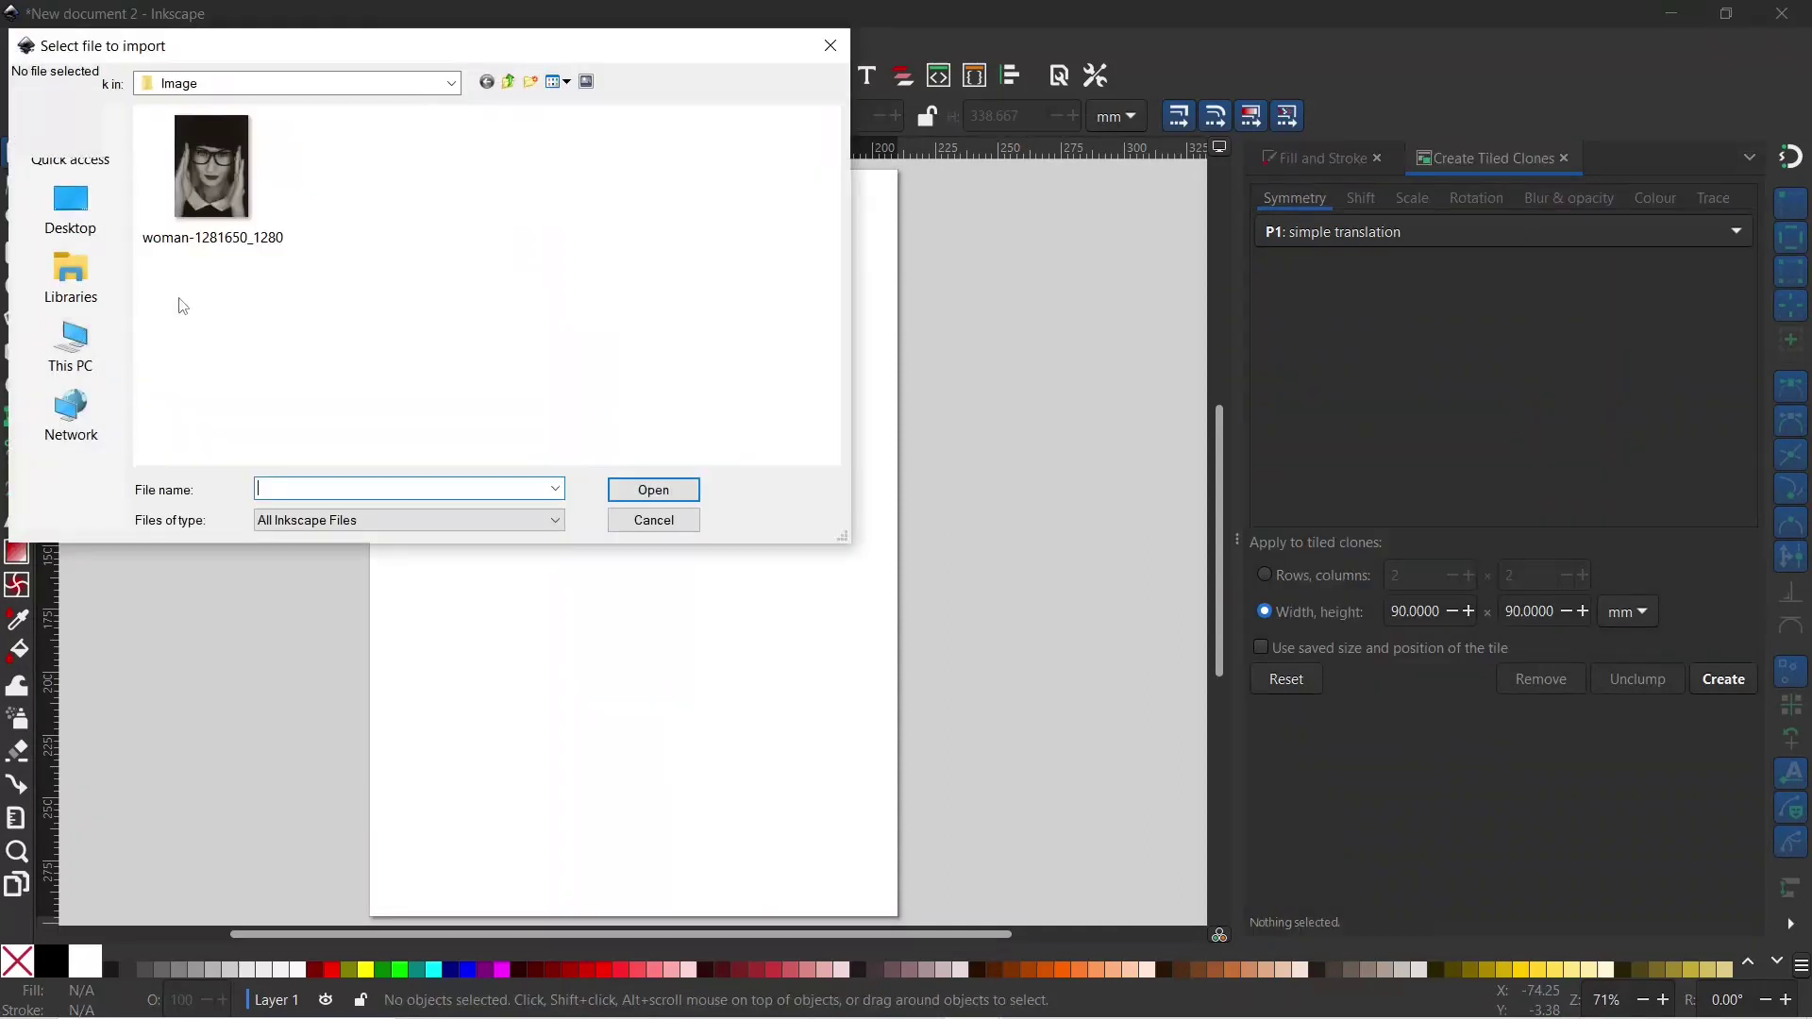
double_click(211, 175)
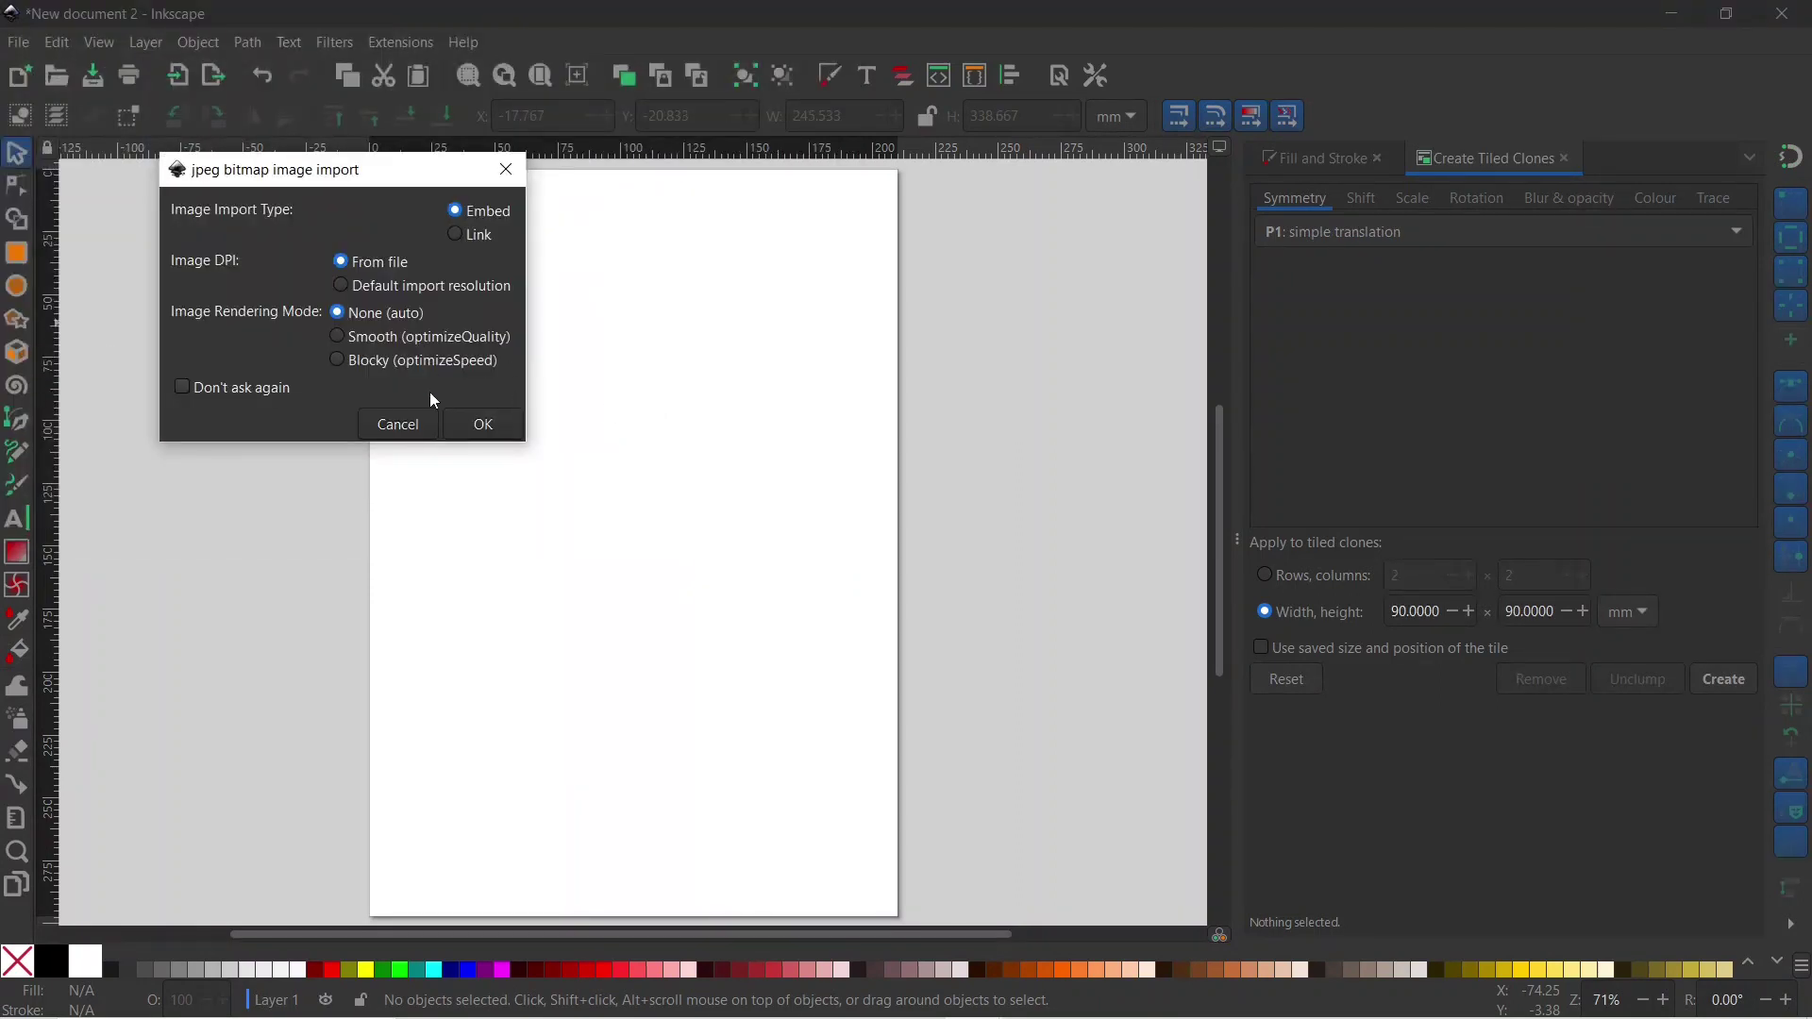
left_click(482, 424)
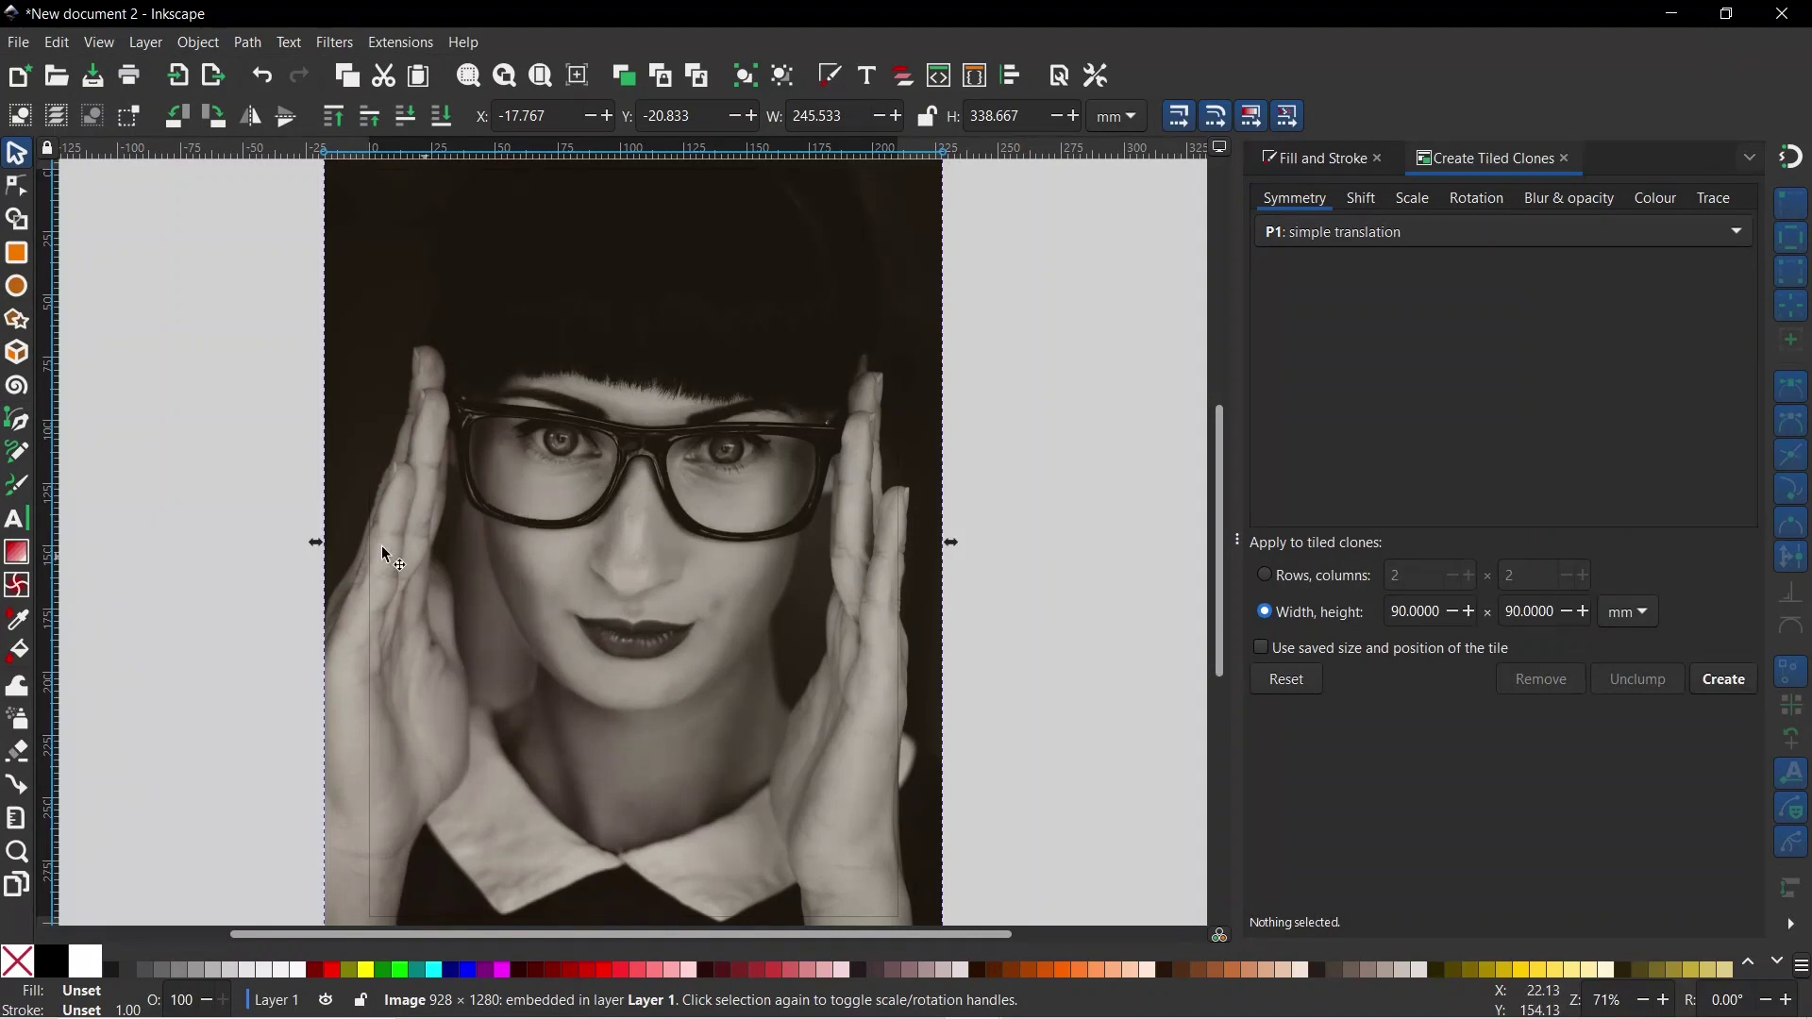
Step: Scale the imported photo proportionally about its centre to about 174 × 240 mm so it fits on the page
key("ctrl")
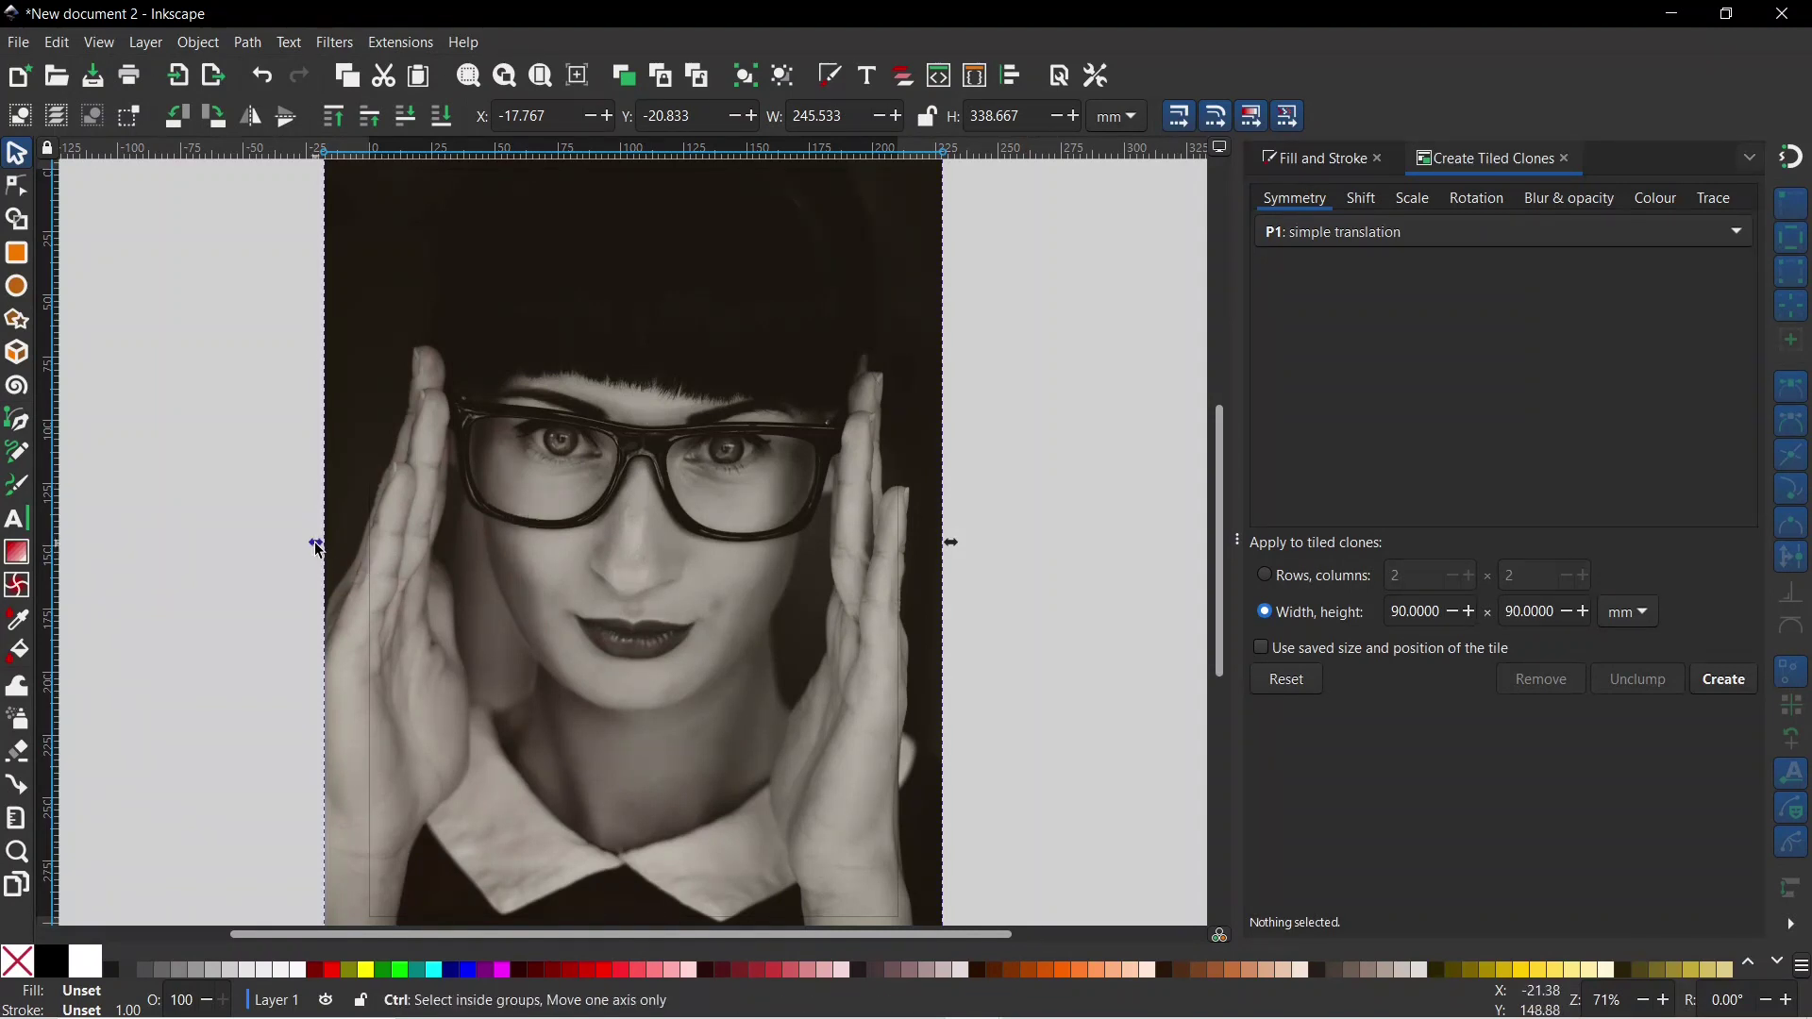
key("shift")
left_click_drag(318, 549, 408, 554)
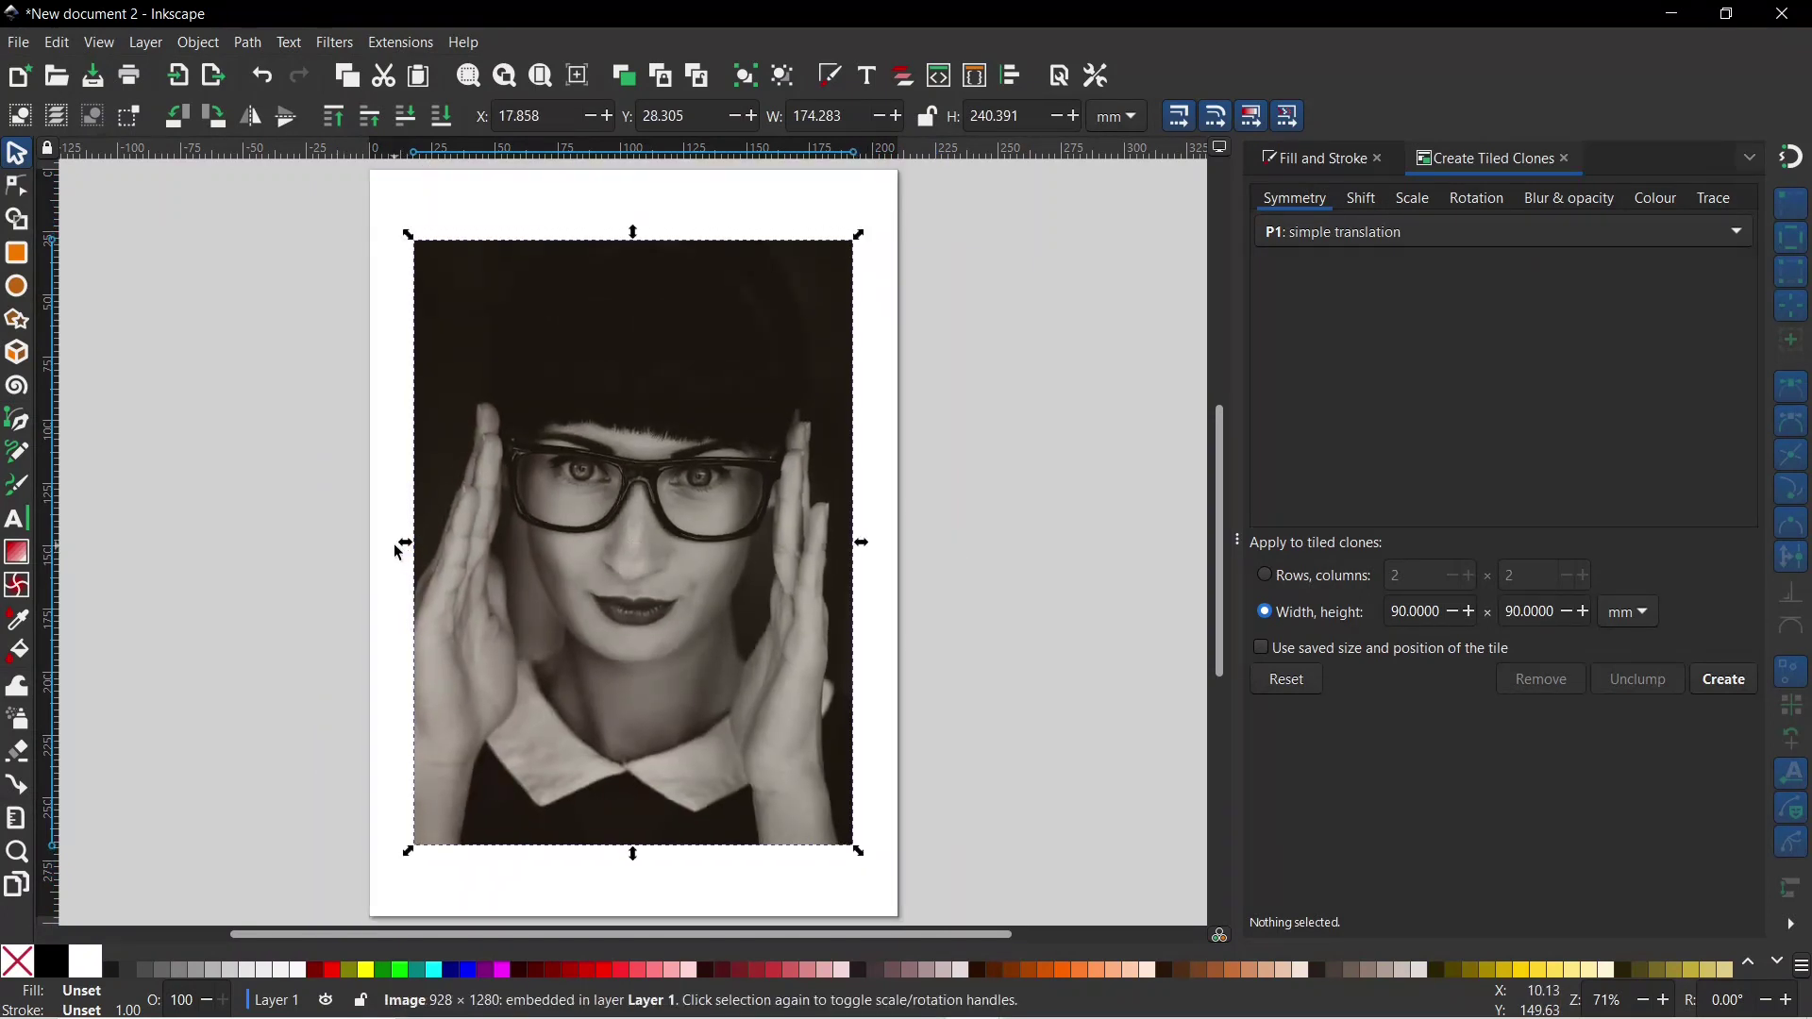
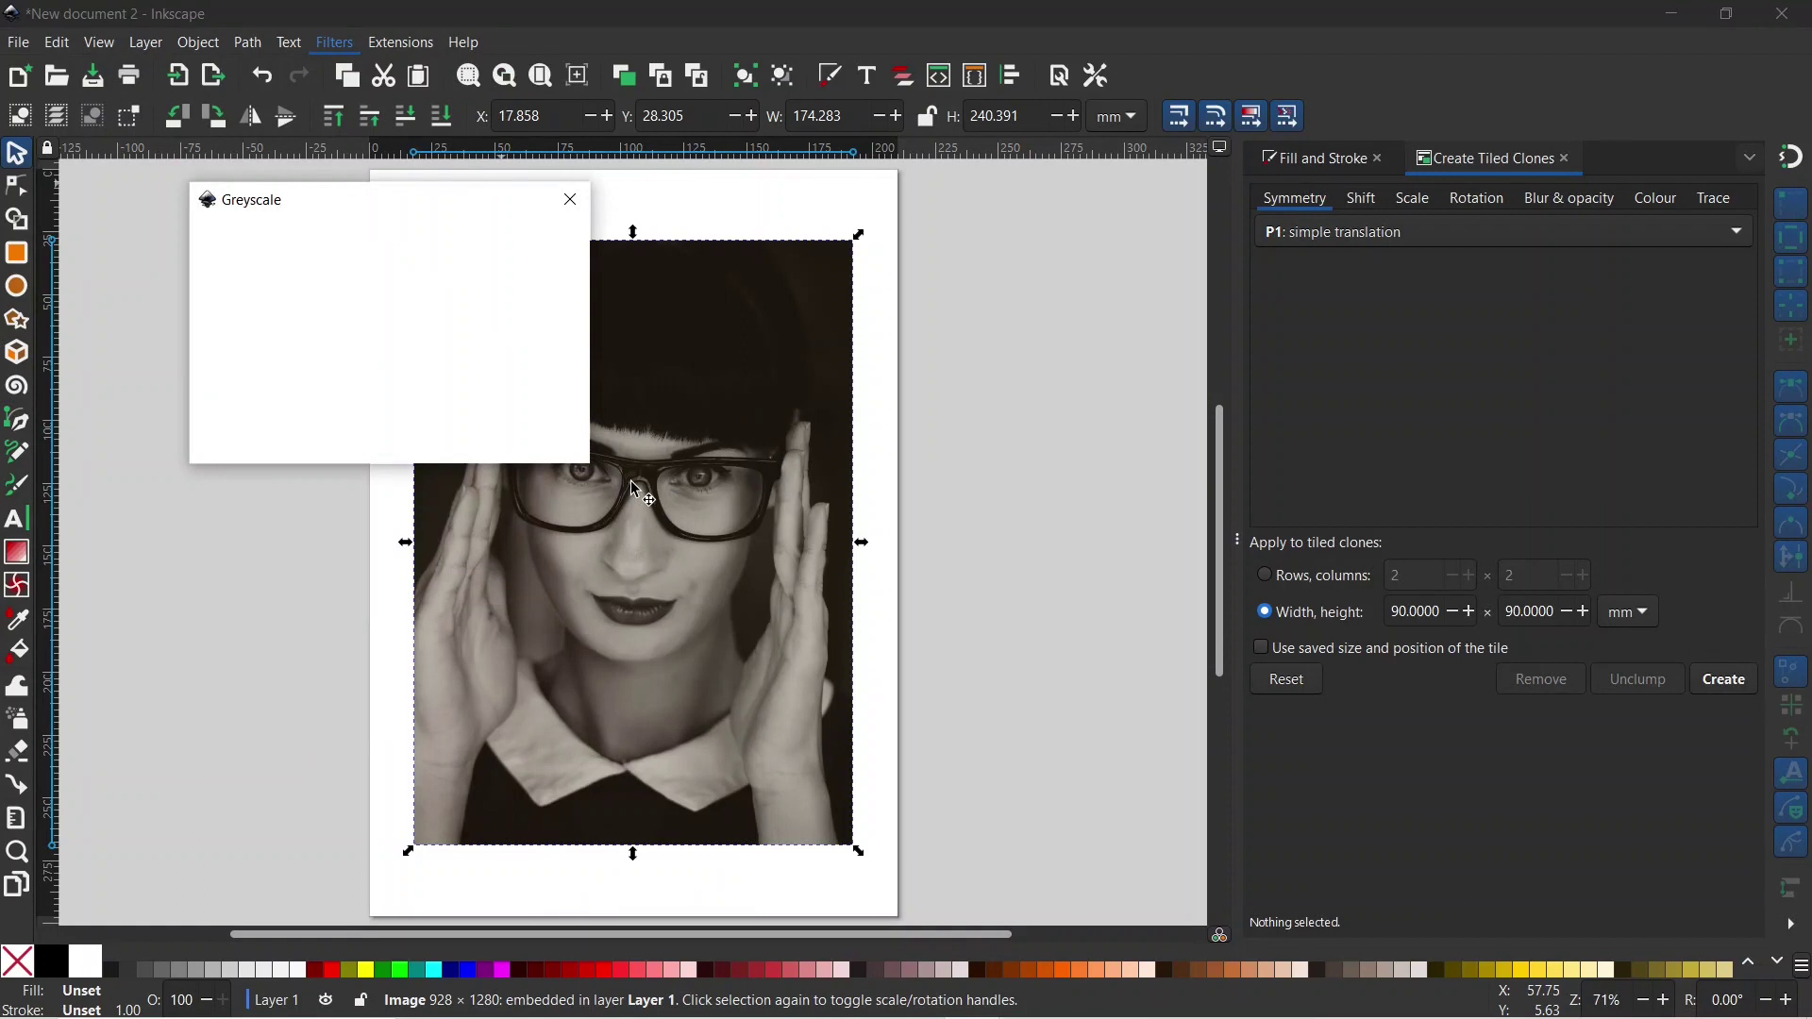
Step: Turn on live preview for the Greyscale filter on the photo and set its red value to 1.08
left_click_drag(409, 202, 1193, 312)
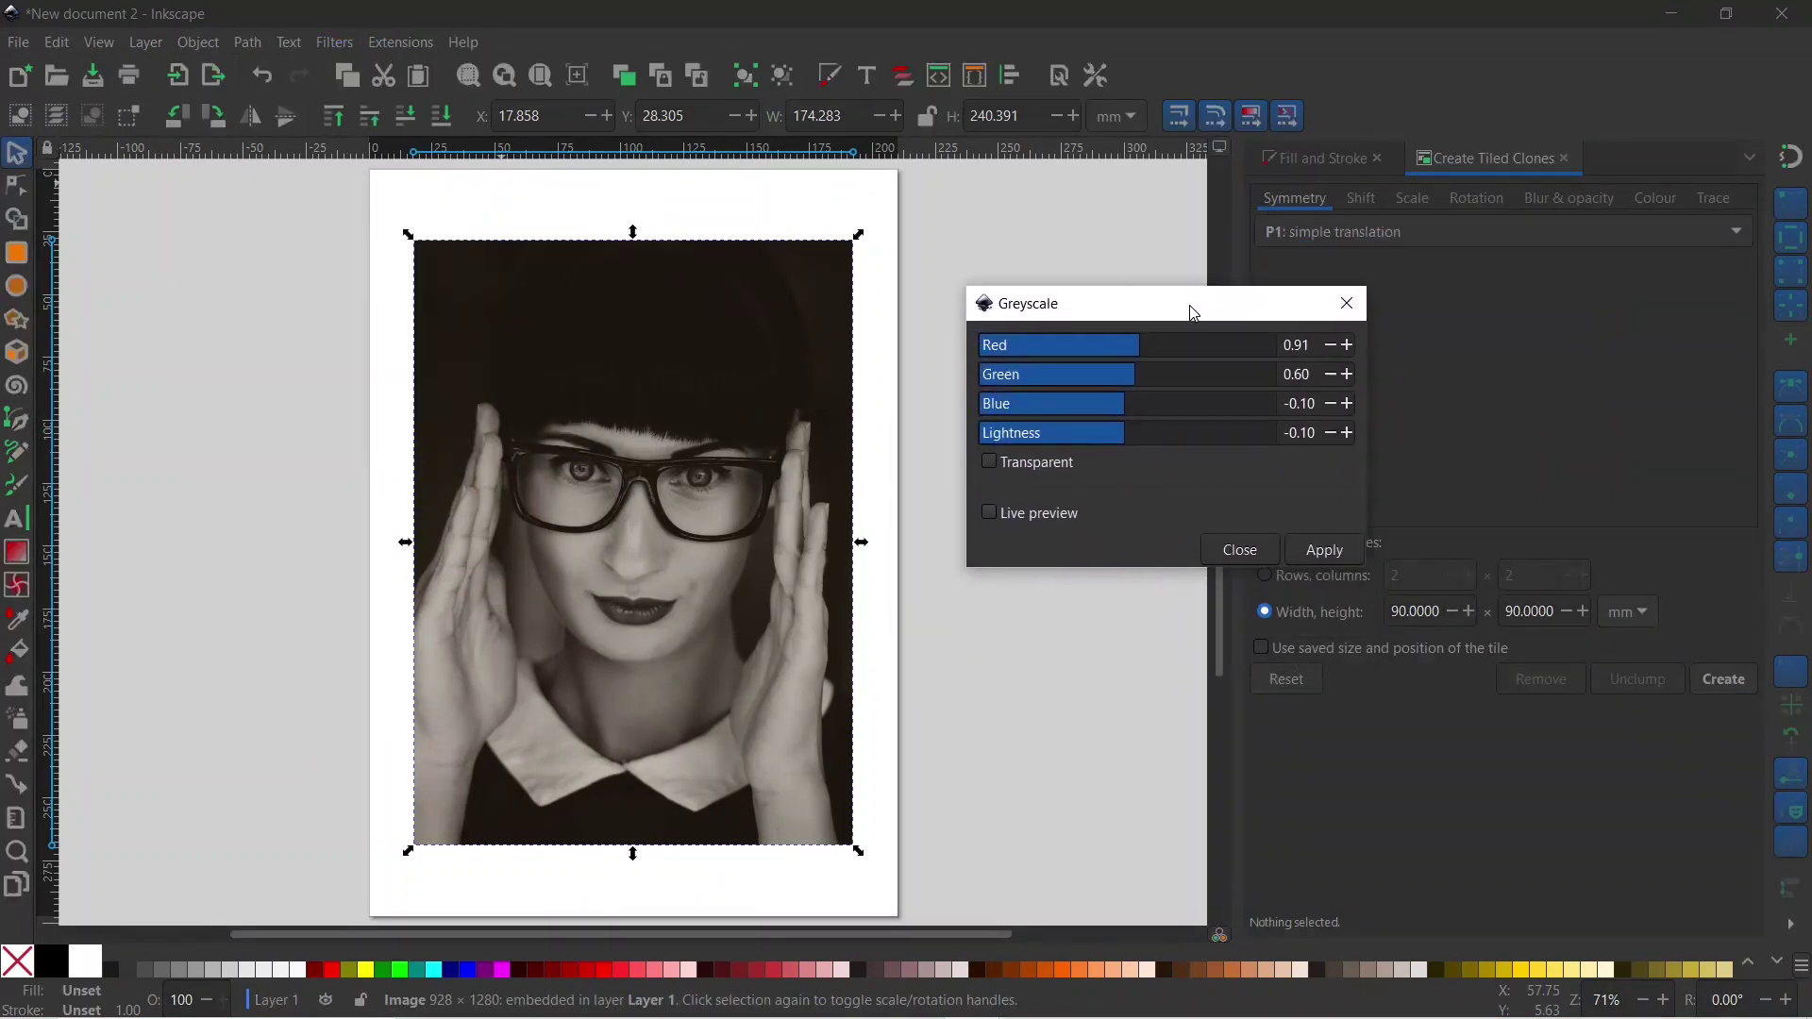
left_click(990, 513)
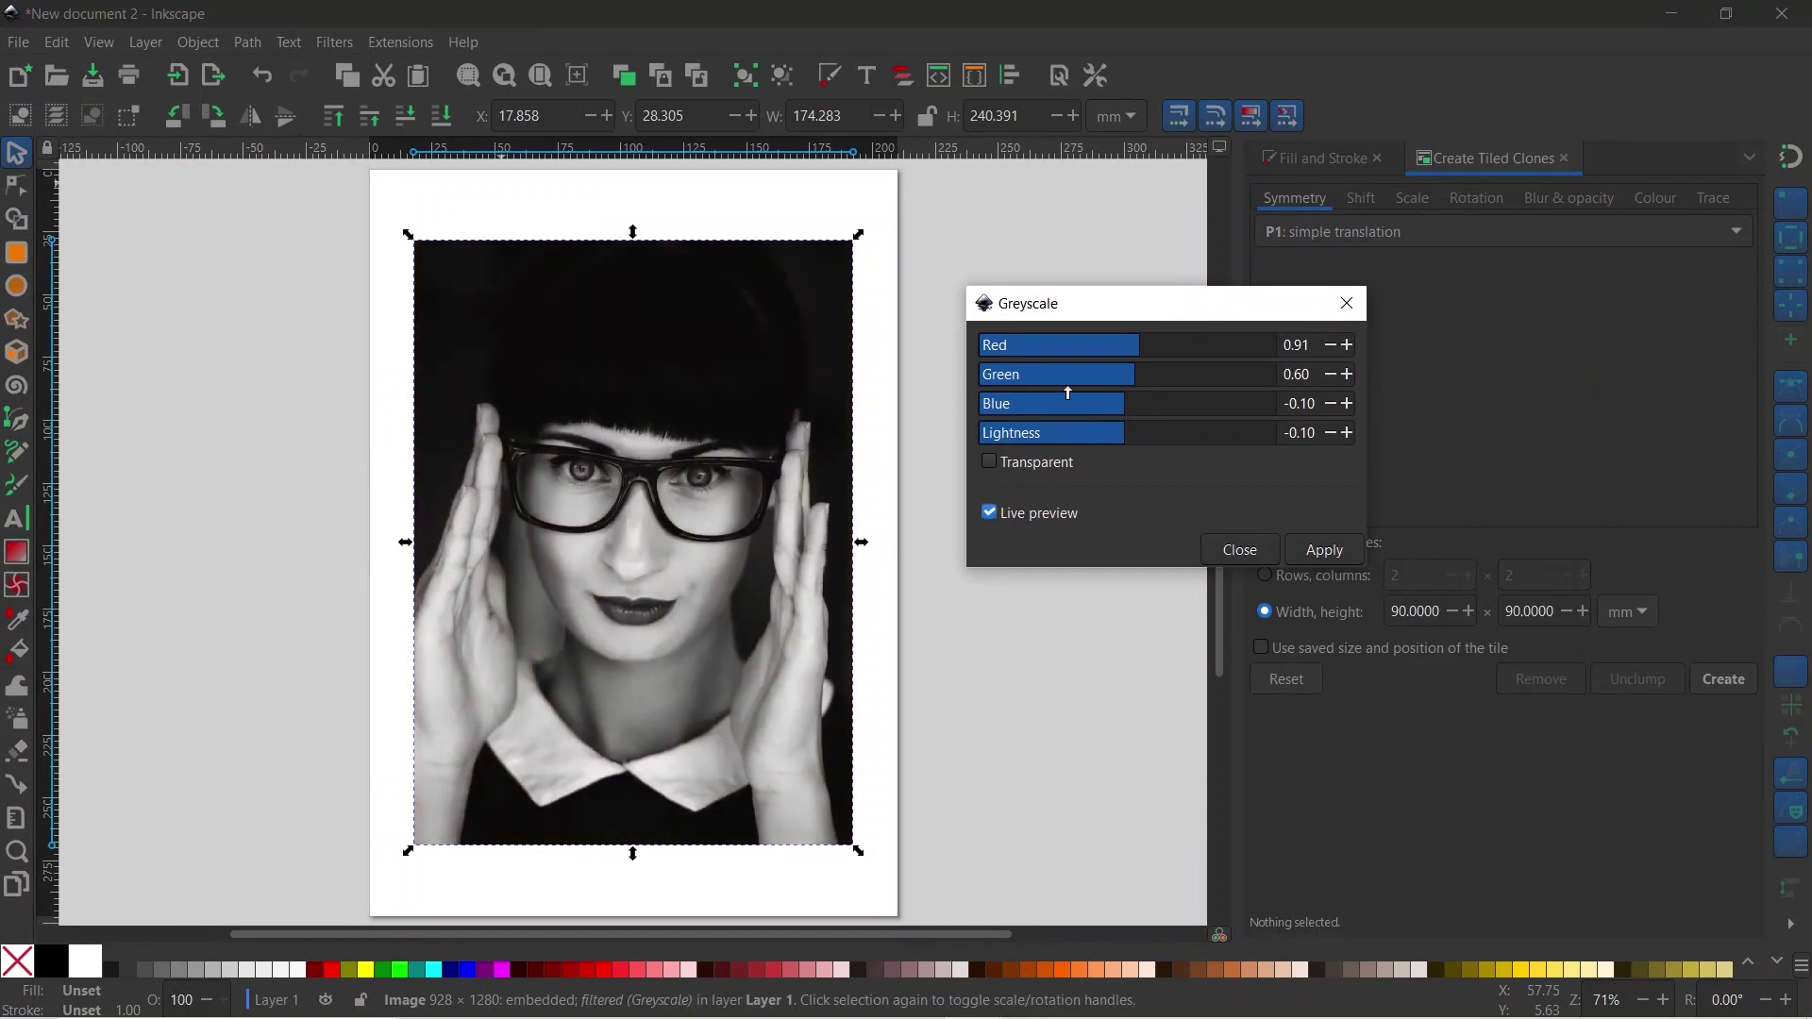
left_click_drag(1148, 347, 1125, 346)
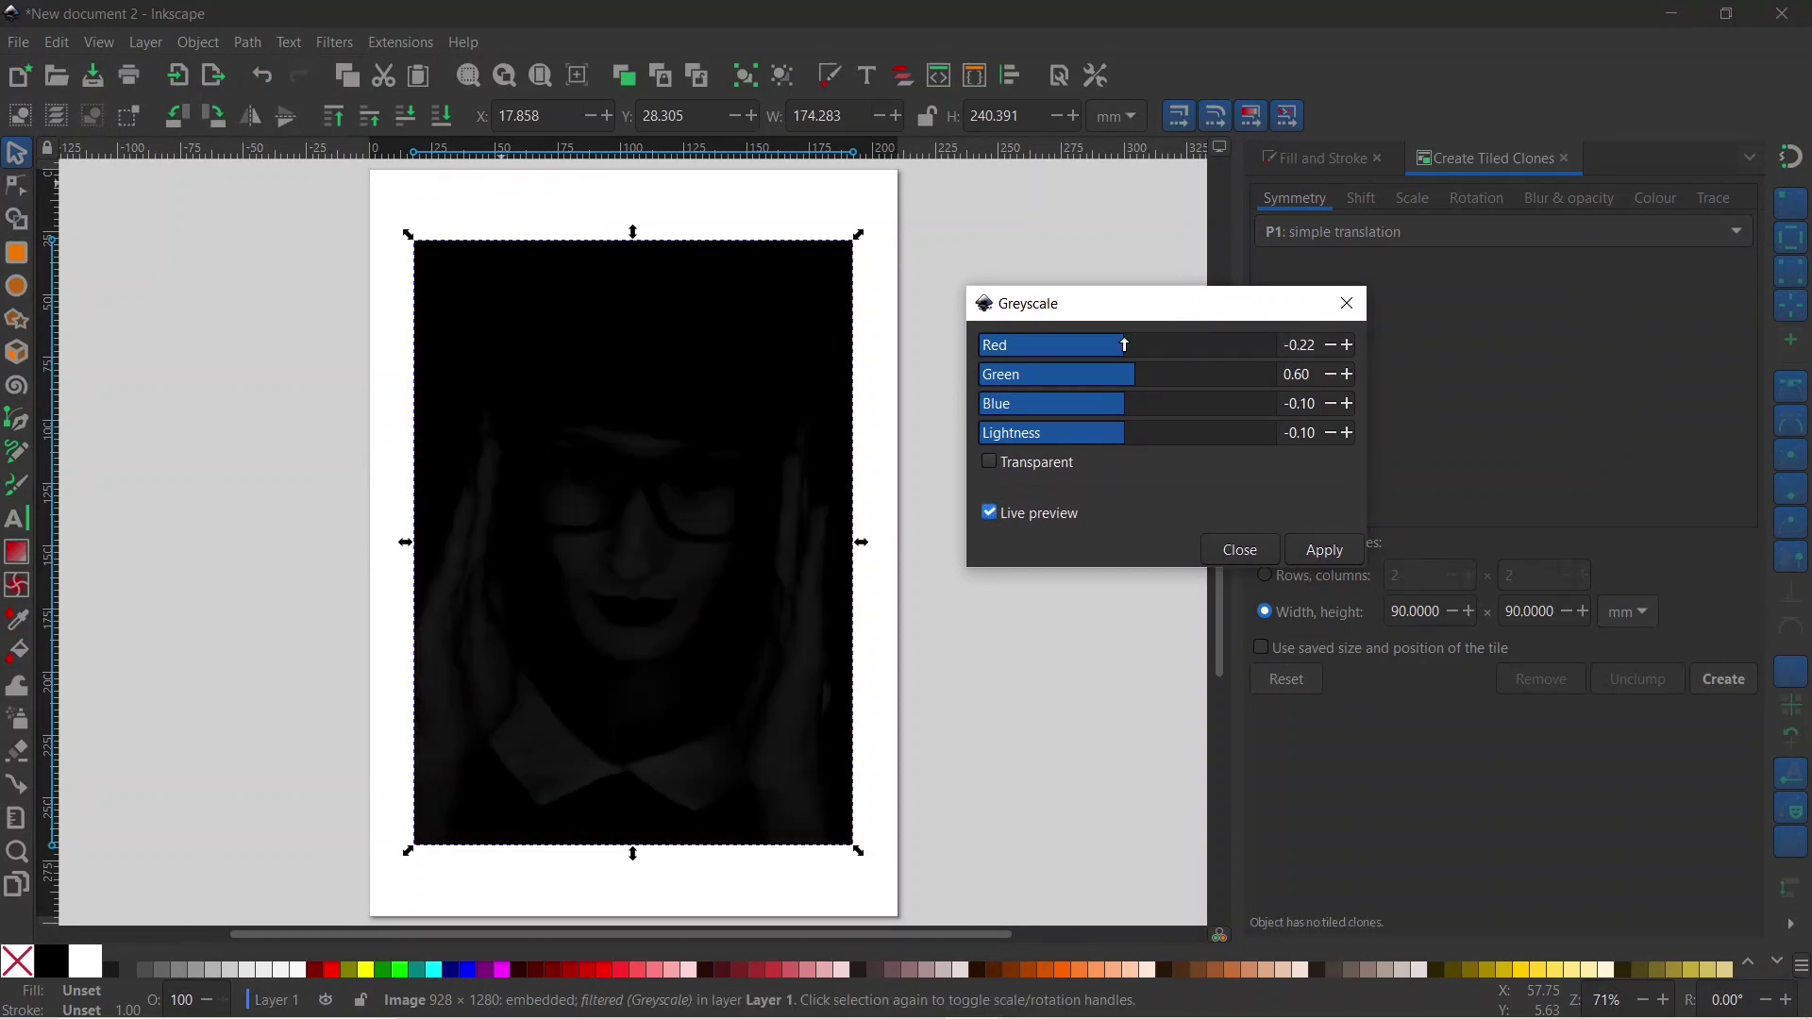
left_click(1347, 347)
left_click(1347, 347)
left_click(1348, 347)
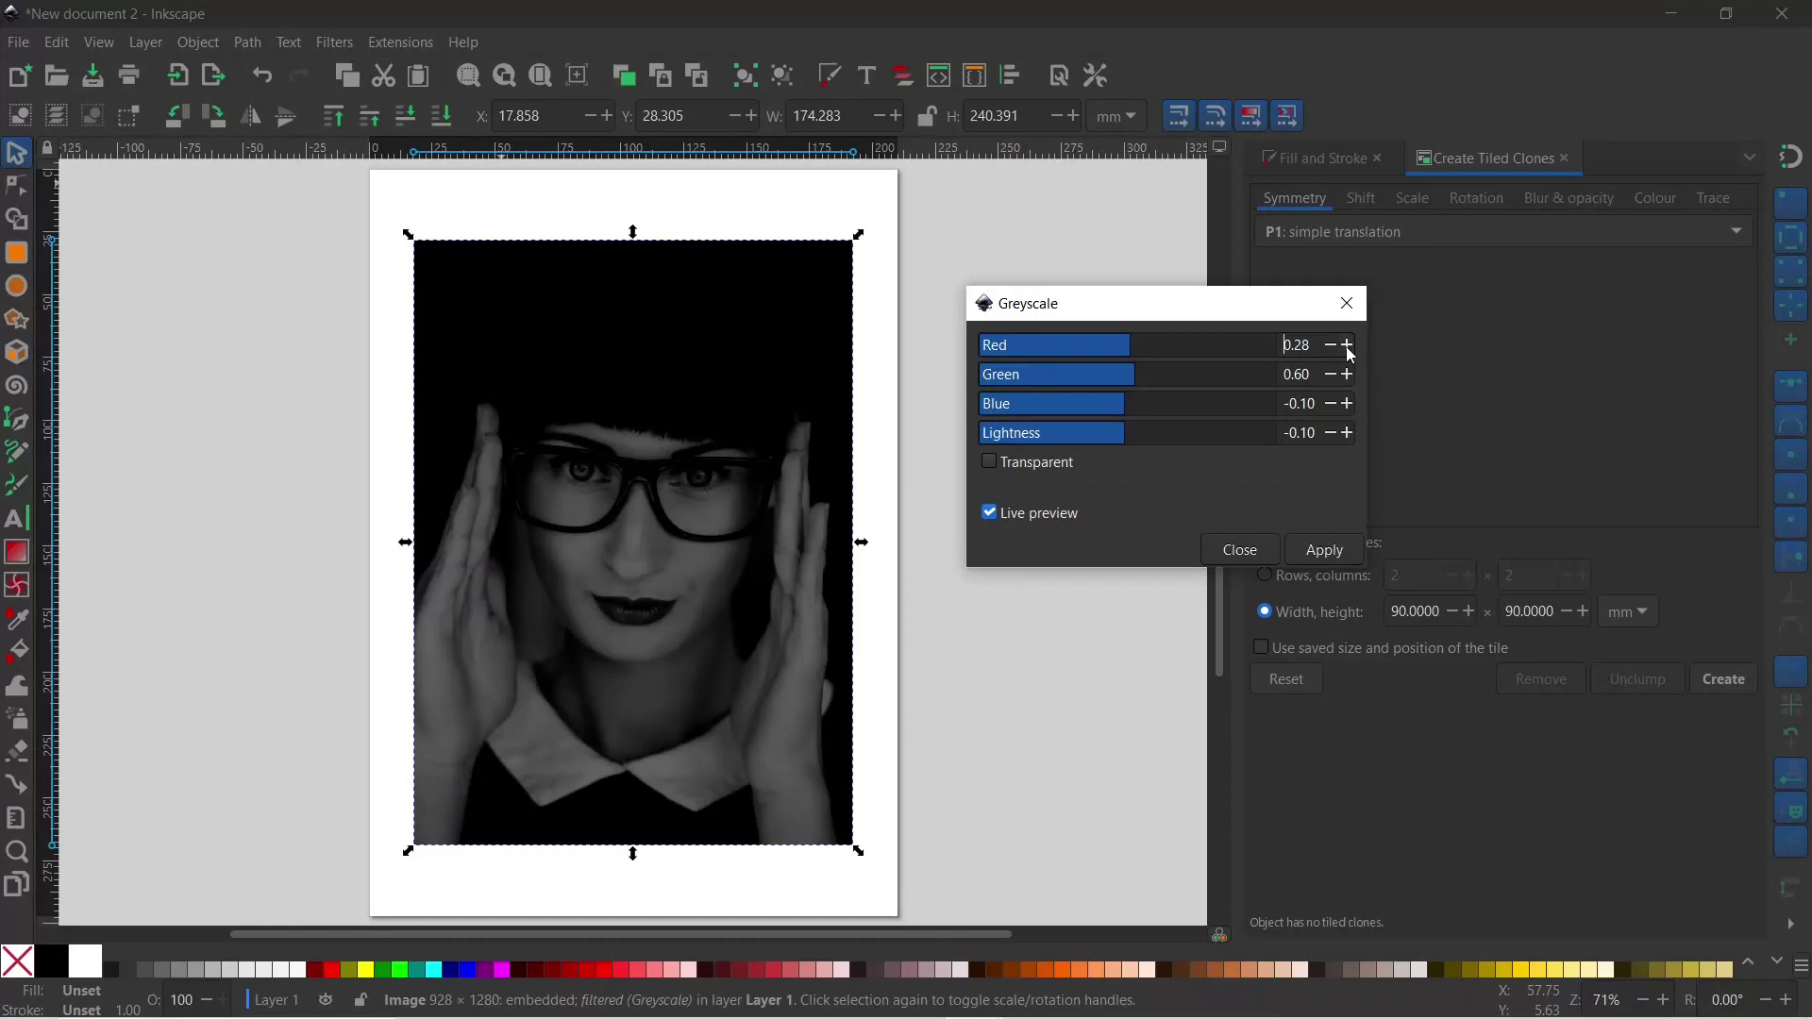
left_click(1348, 347)
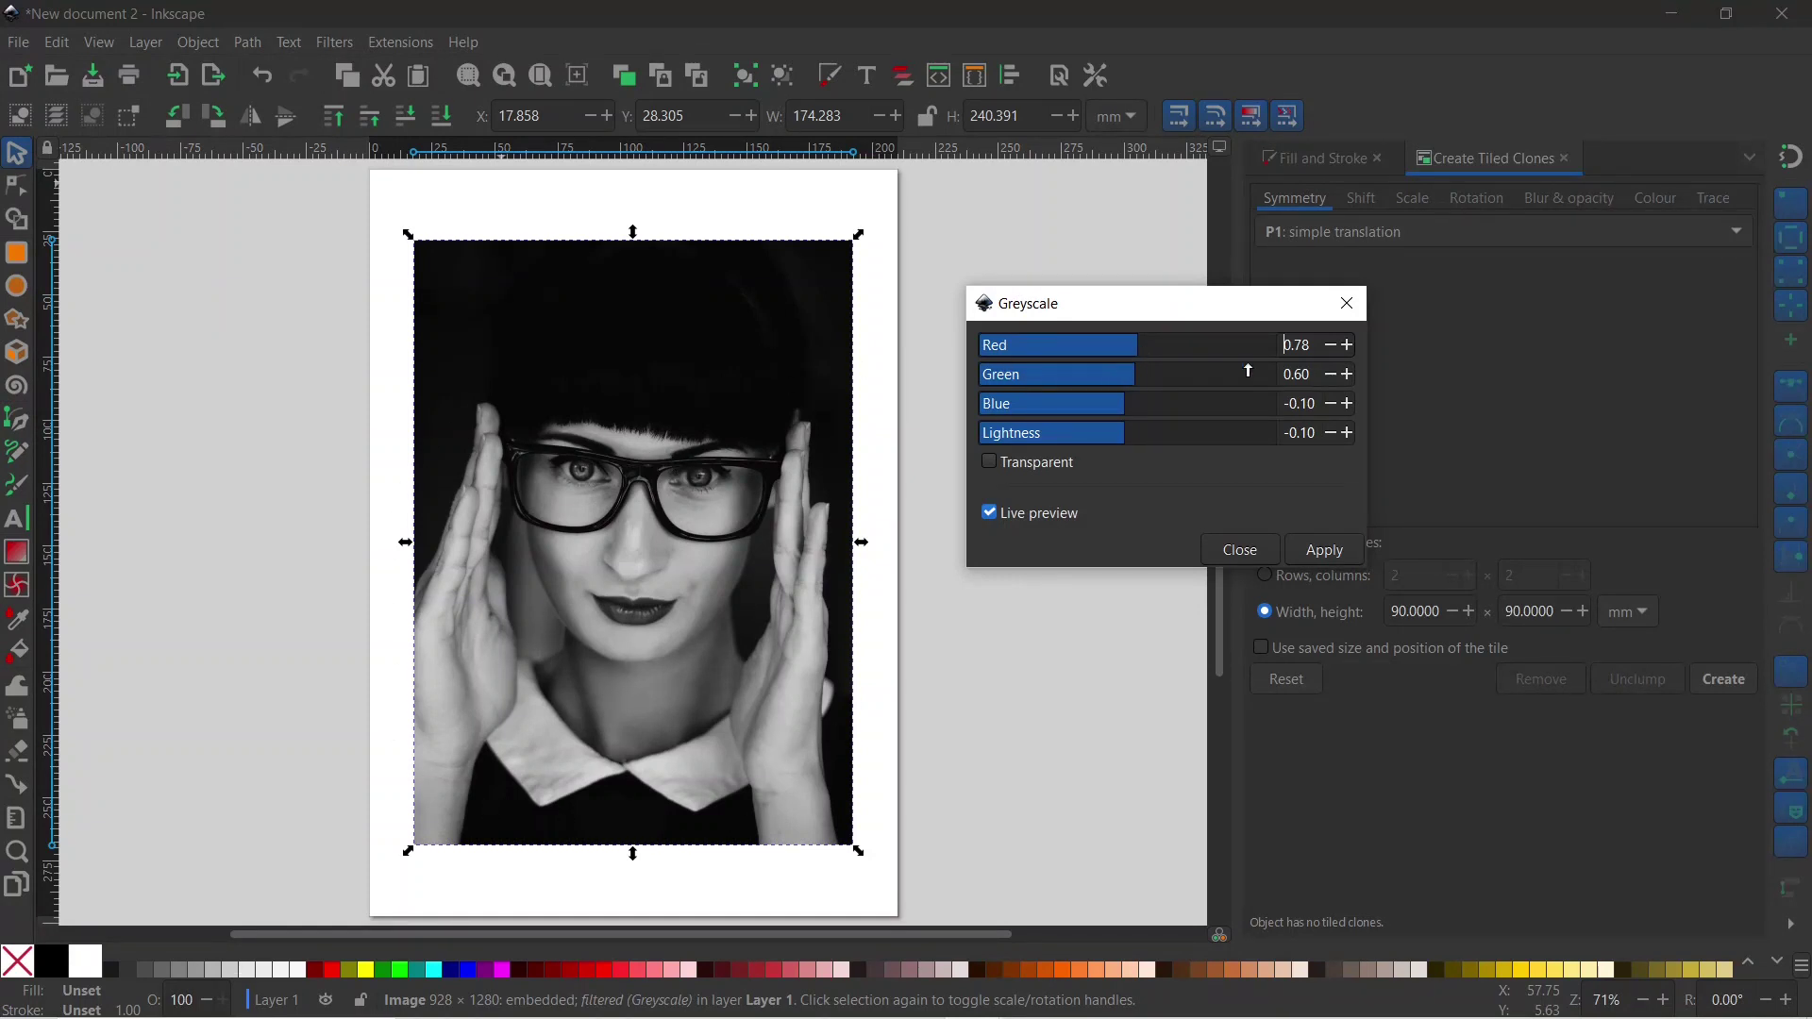
left_click(1348, 345)
left_click(1348, 345)
left_click(1347, 345)
left_click(1331, 345)
Step: Set the Greyscale filter's blue to 0.00 and lightness to -0.20, and apply it to the photo
left_click(1331, 373)
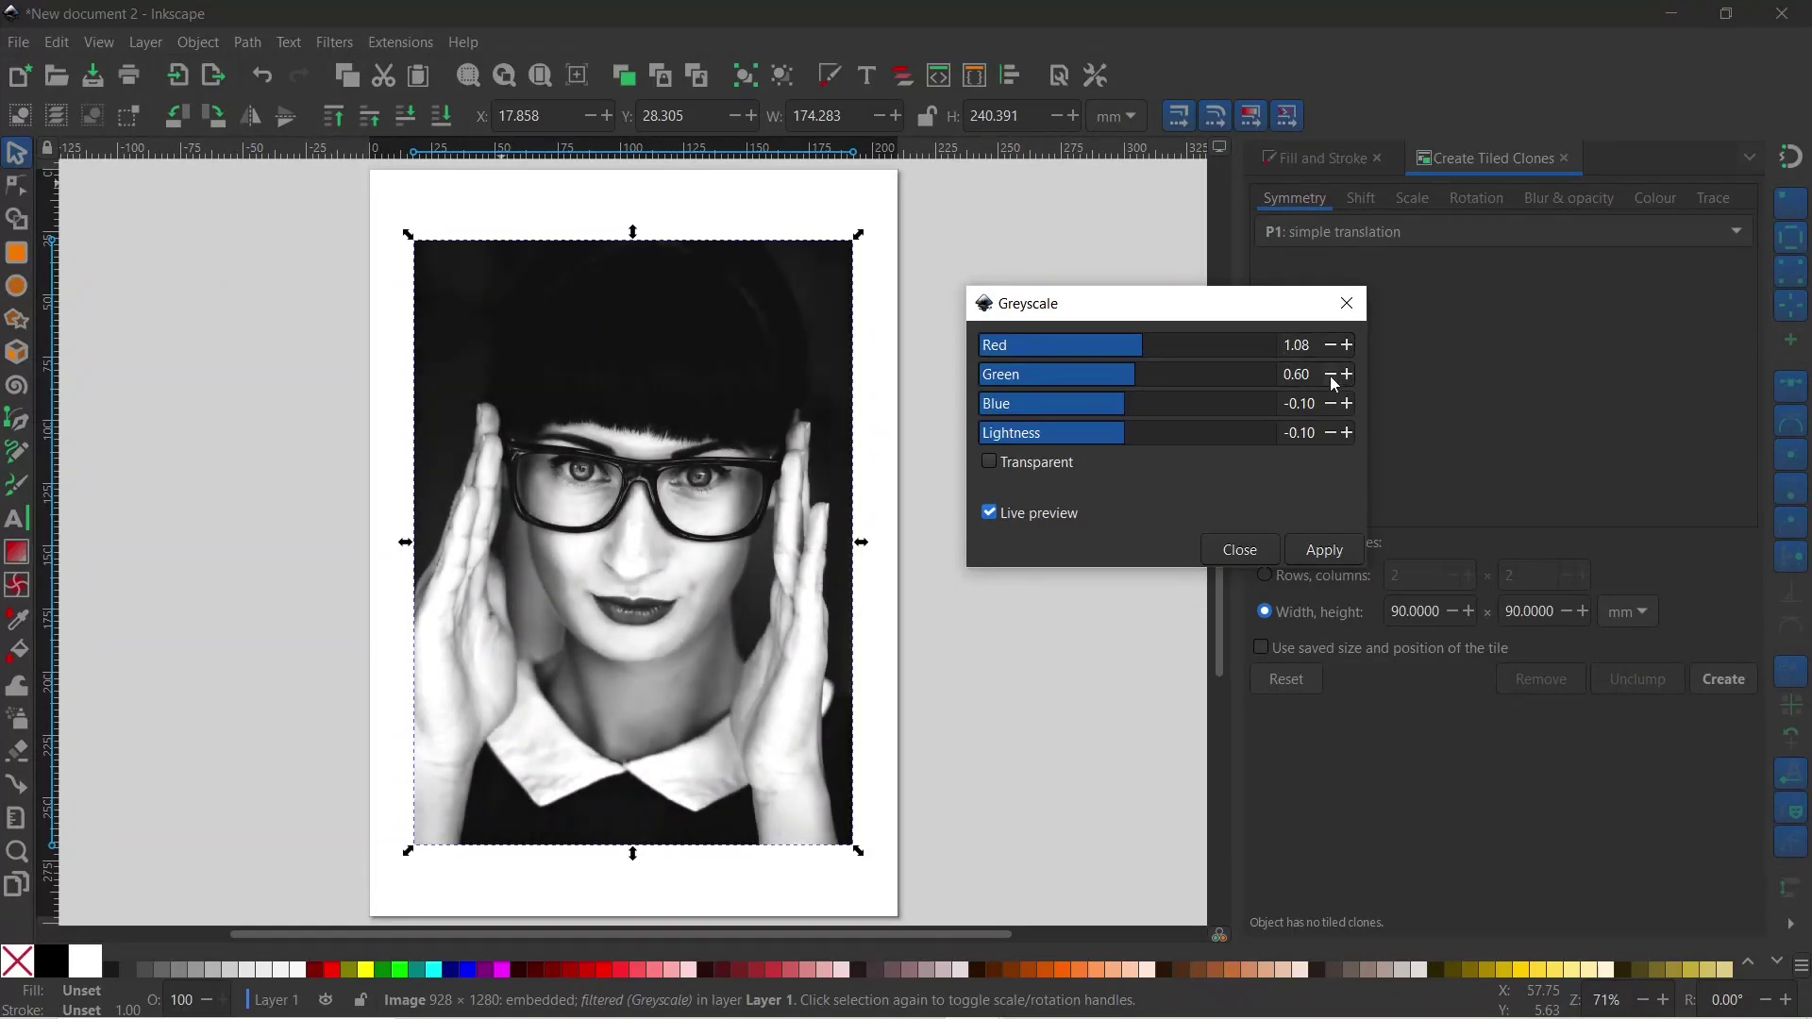
left_click(1347, 404)
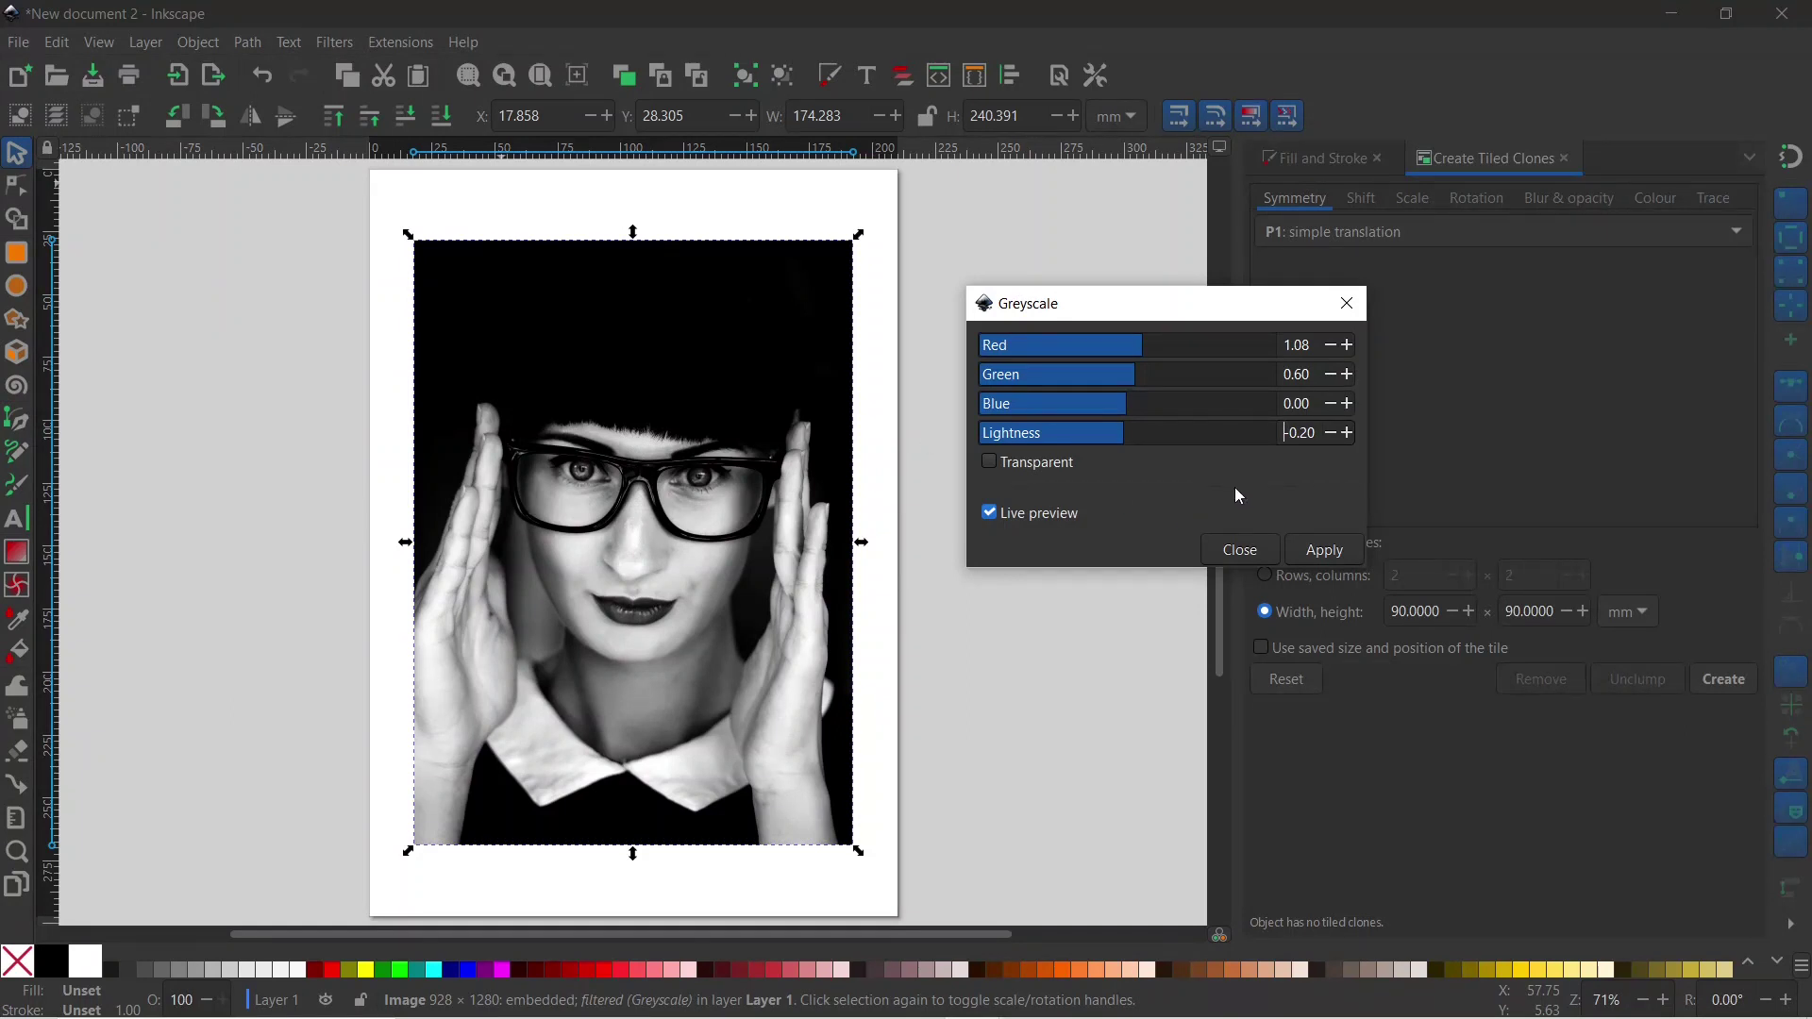
left_click(1326, 554)
left_click(1353, 309)
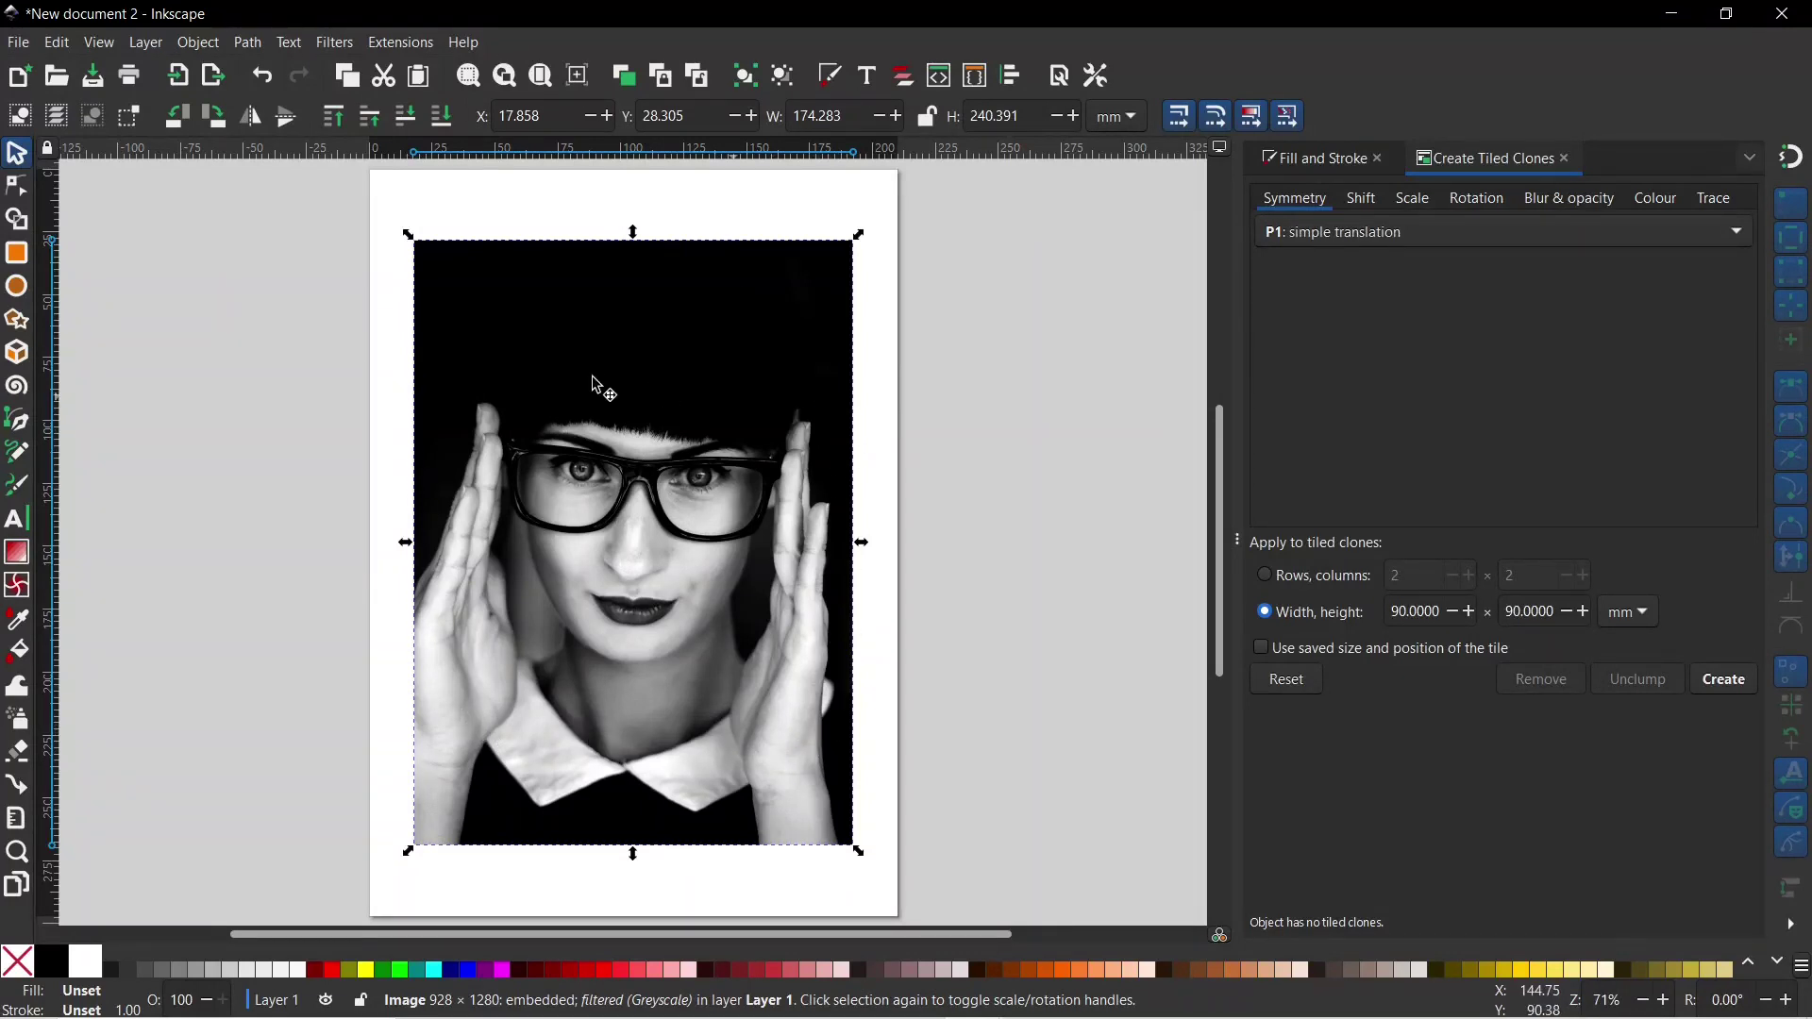
Step: Draw an unfilled rectangle of about 160.5 × 113.6 mm framing the face and hands in the photo
left_click(24, 253)
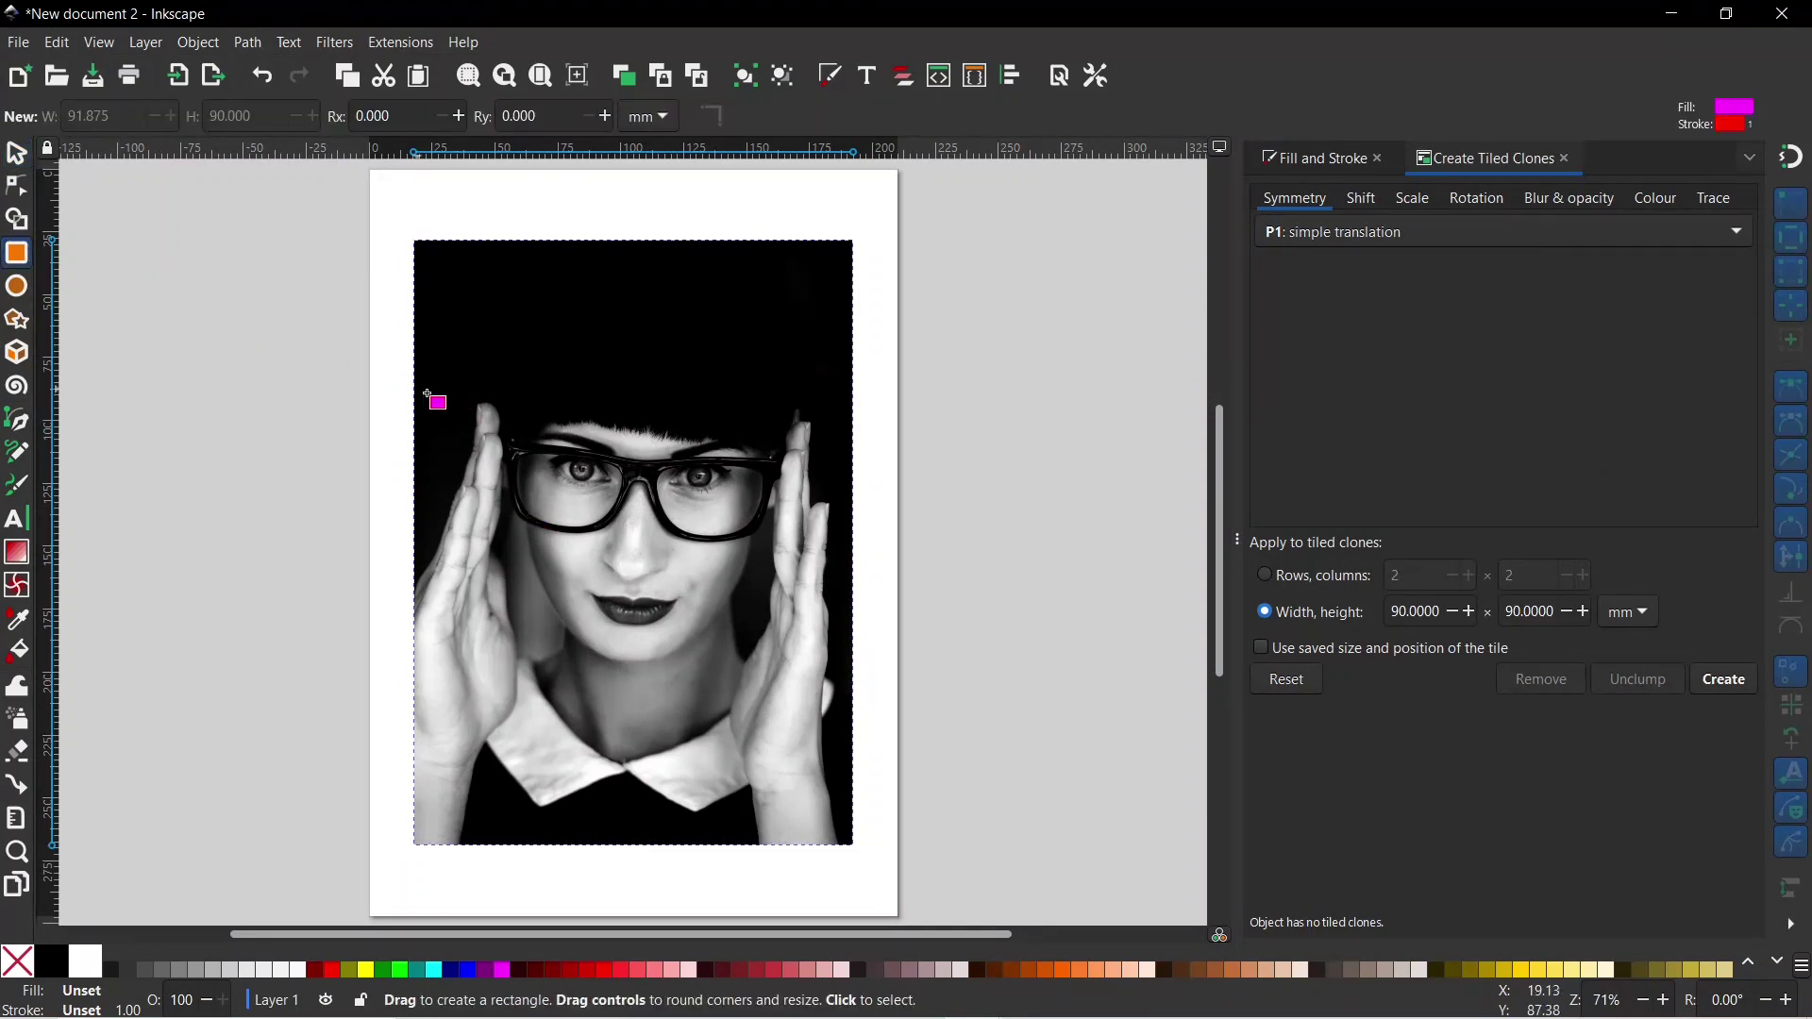
left_click_drag(429, 465, 830, 744)
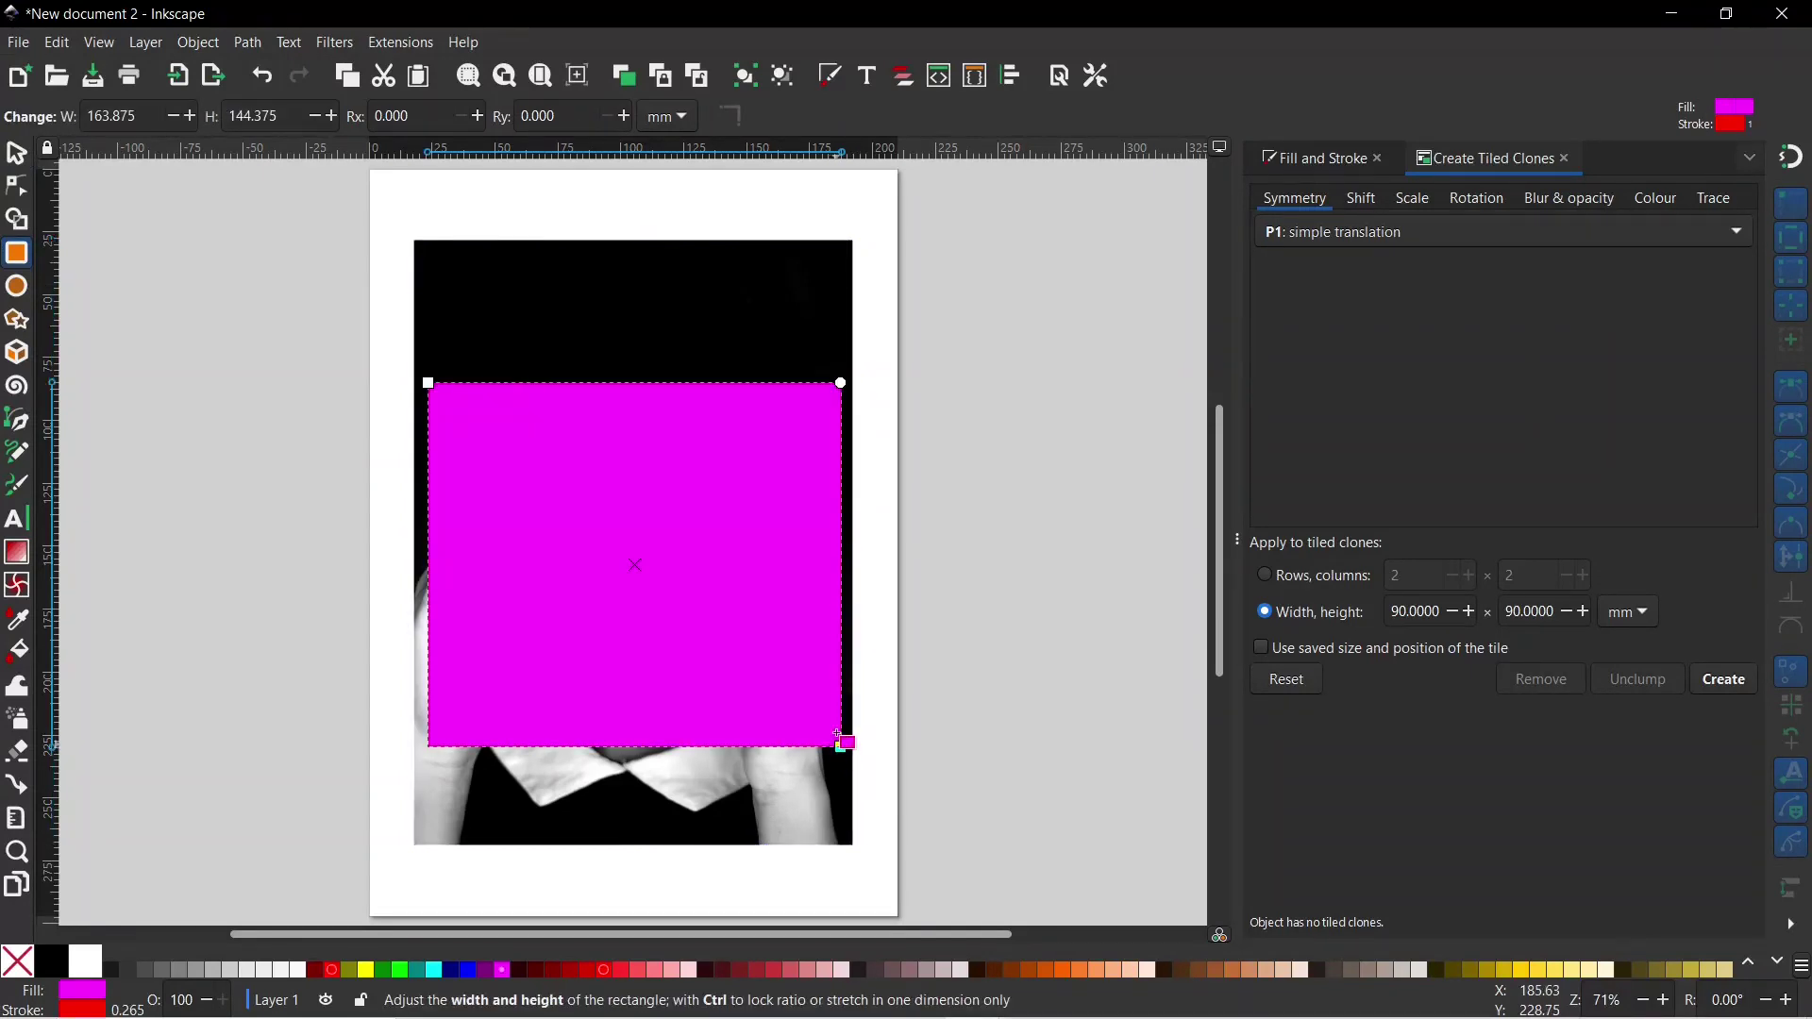
left_click(25, 966)
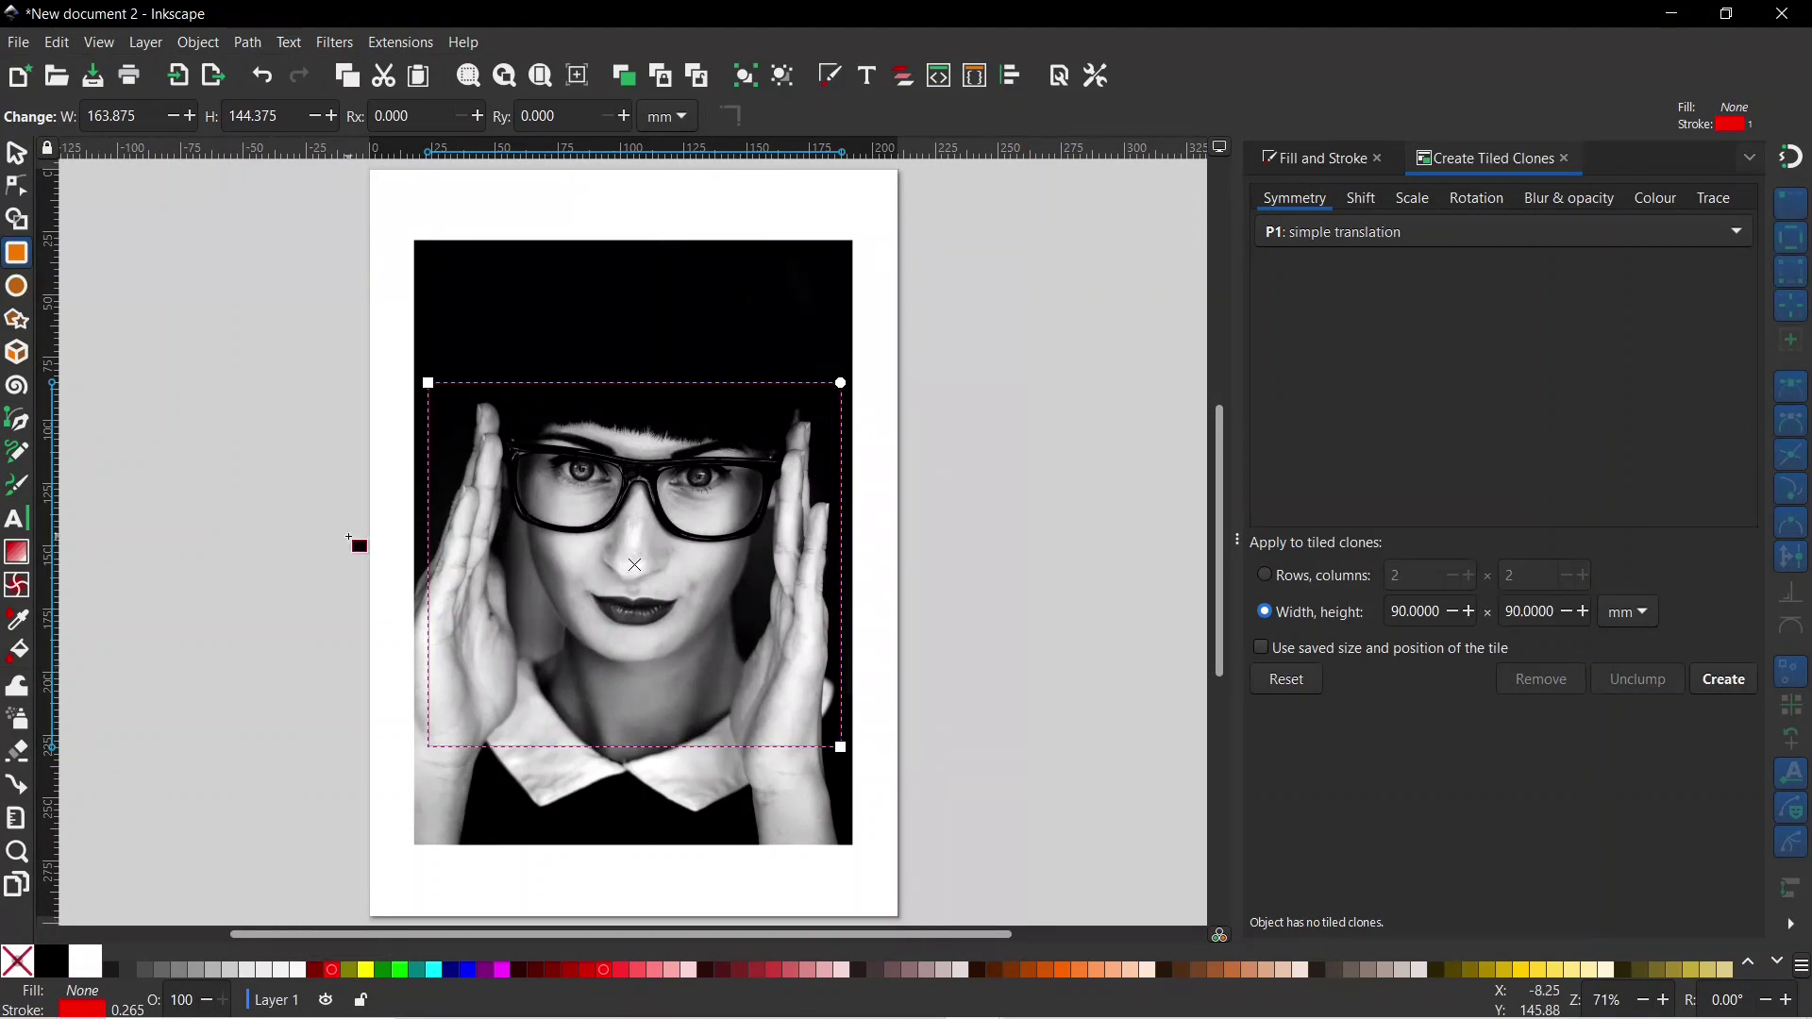
left_click_drag(840, 747, 840, 684)
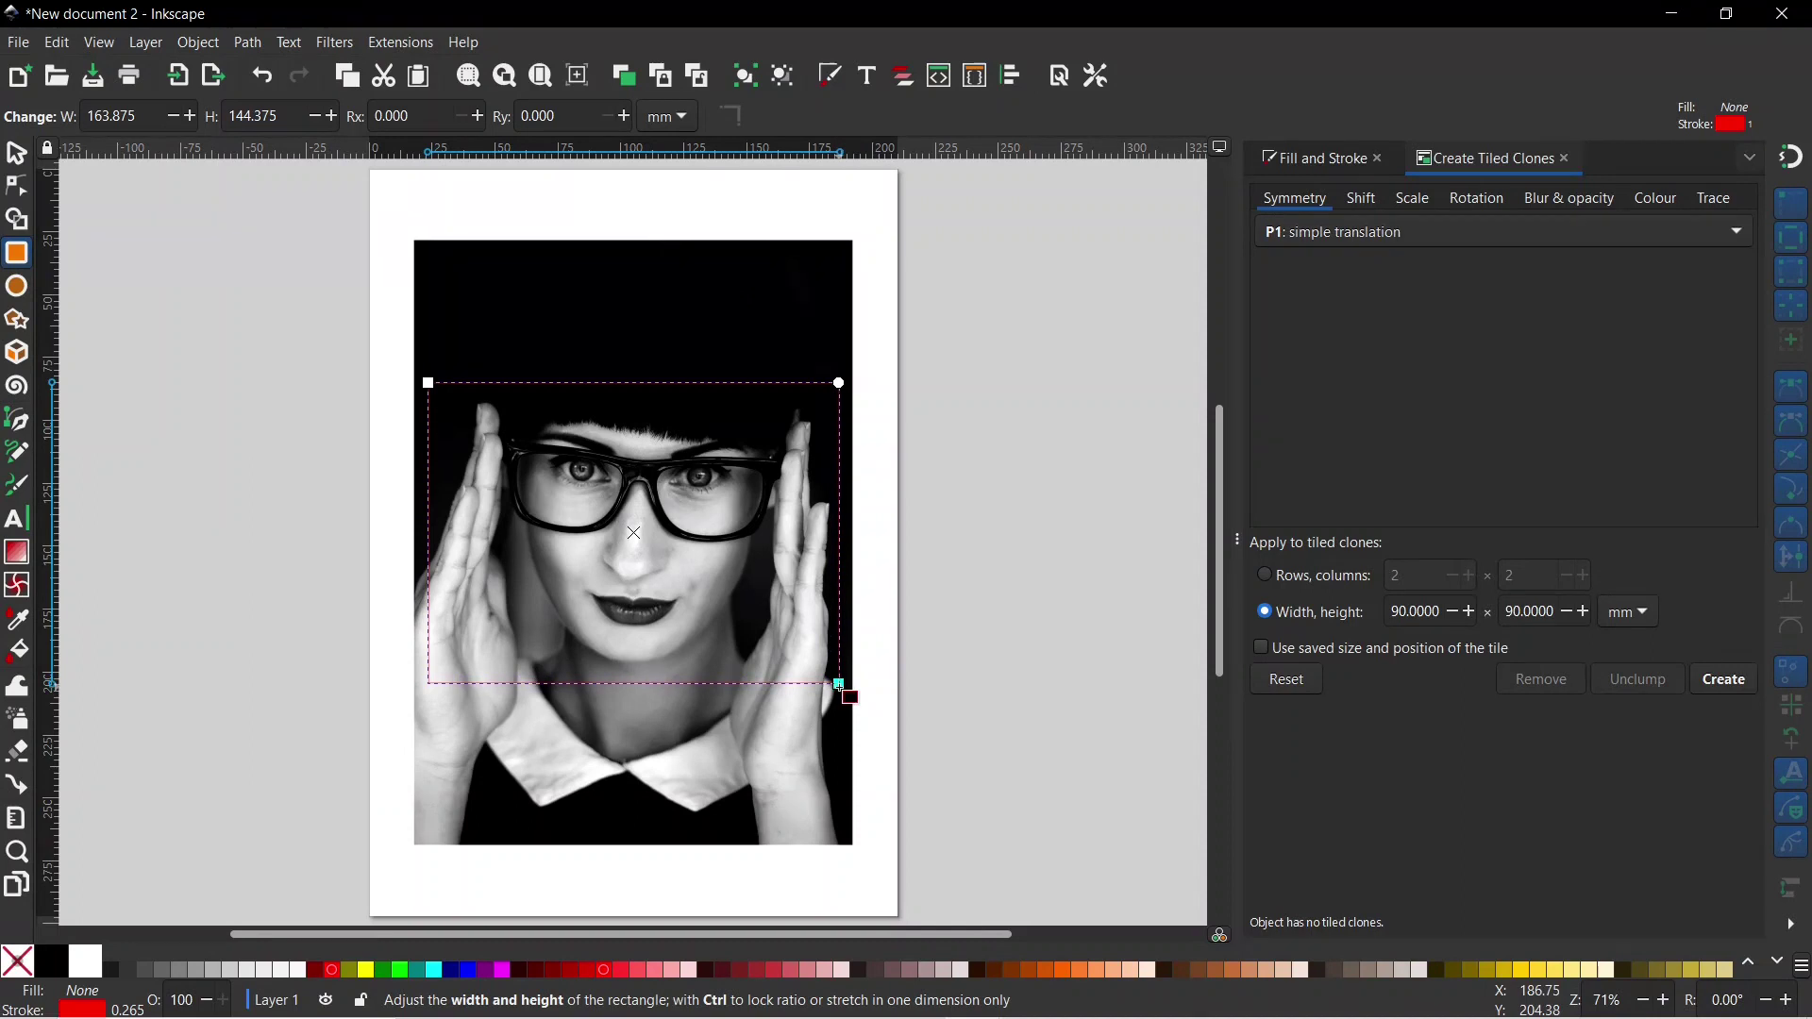
left_click_drag(428, 383, 435, 399)
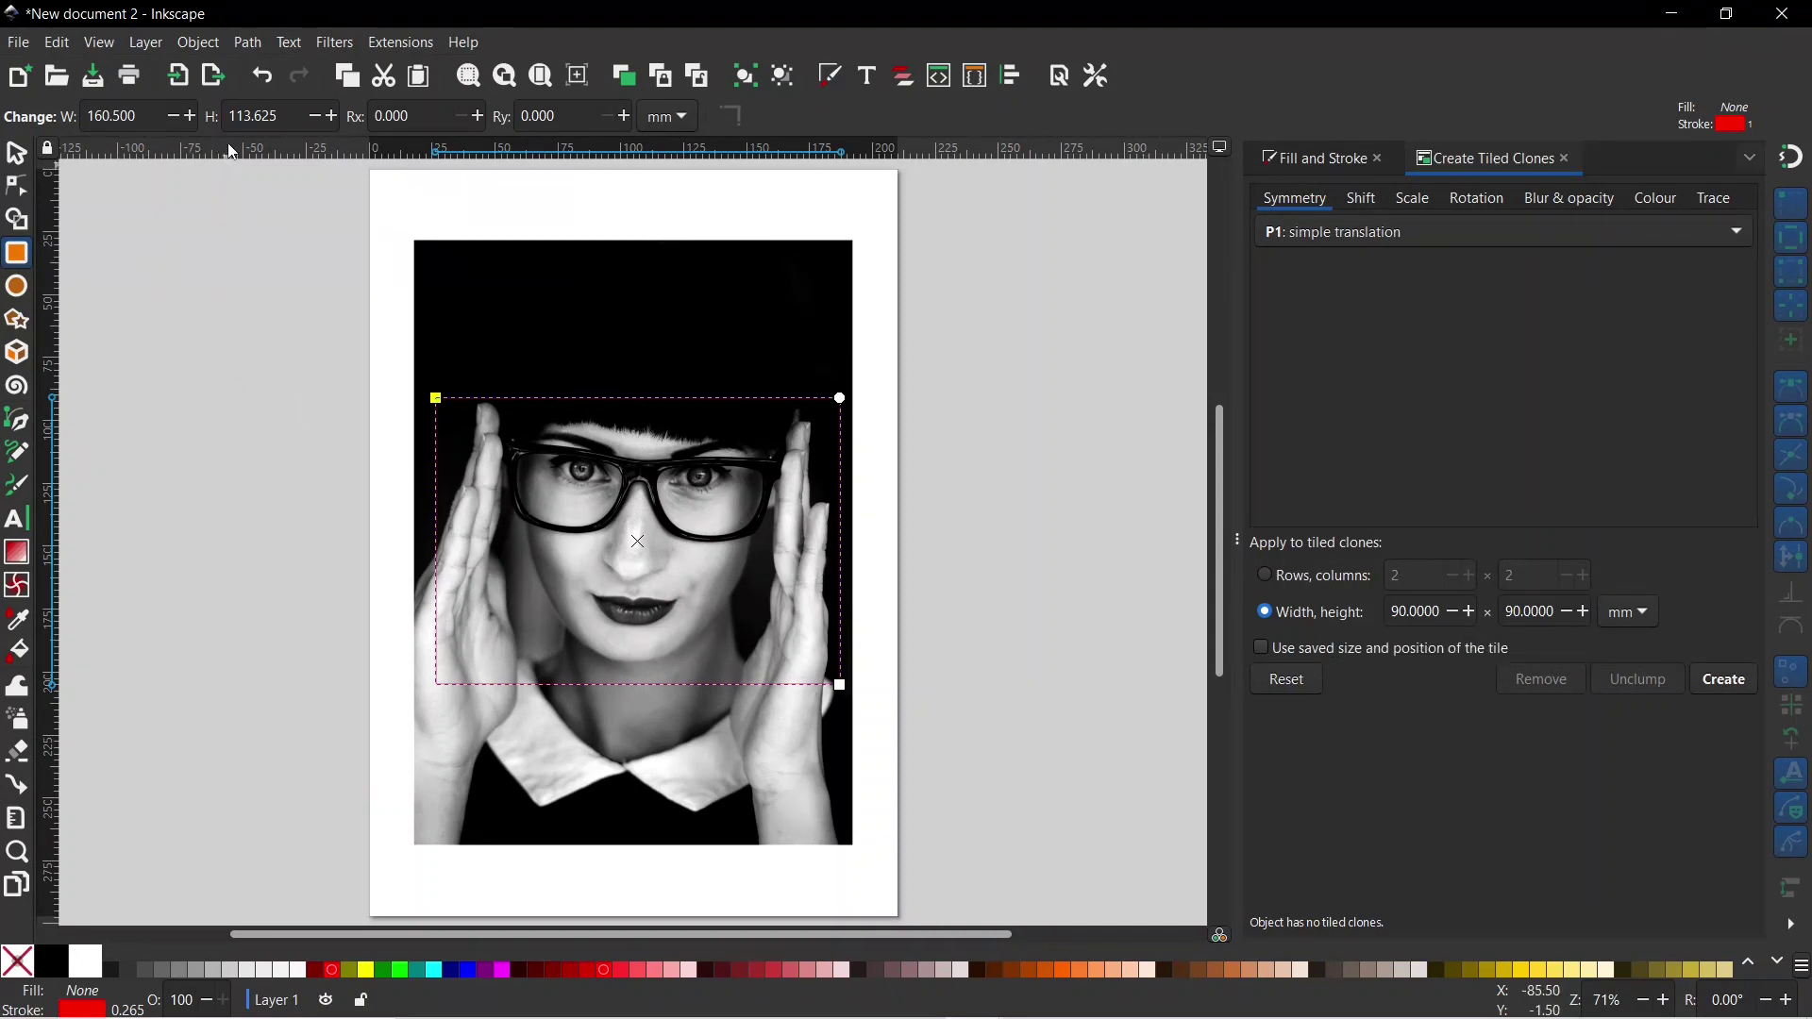
Step: Set the area filled by the tiled clones to 160 mm wide and 114 mm high
double_click(1444, 613)
type("160")
left_click_drag(1557, 611, 1489, 618)
type("114")
key("Return")
Step: Draw a square of about 7.9 mm beside the page, with a white fill and no stroke
left_click_drag(242, 386, 263, 407)
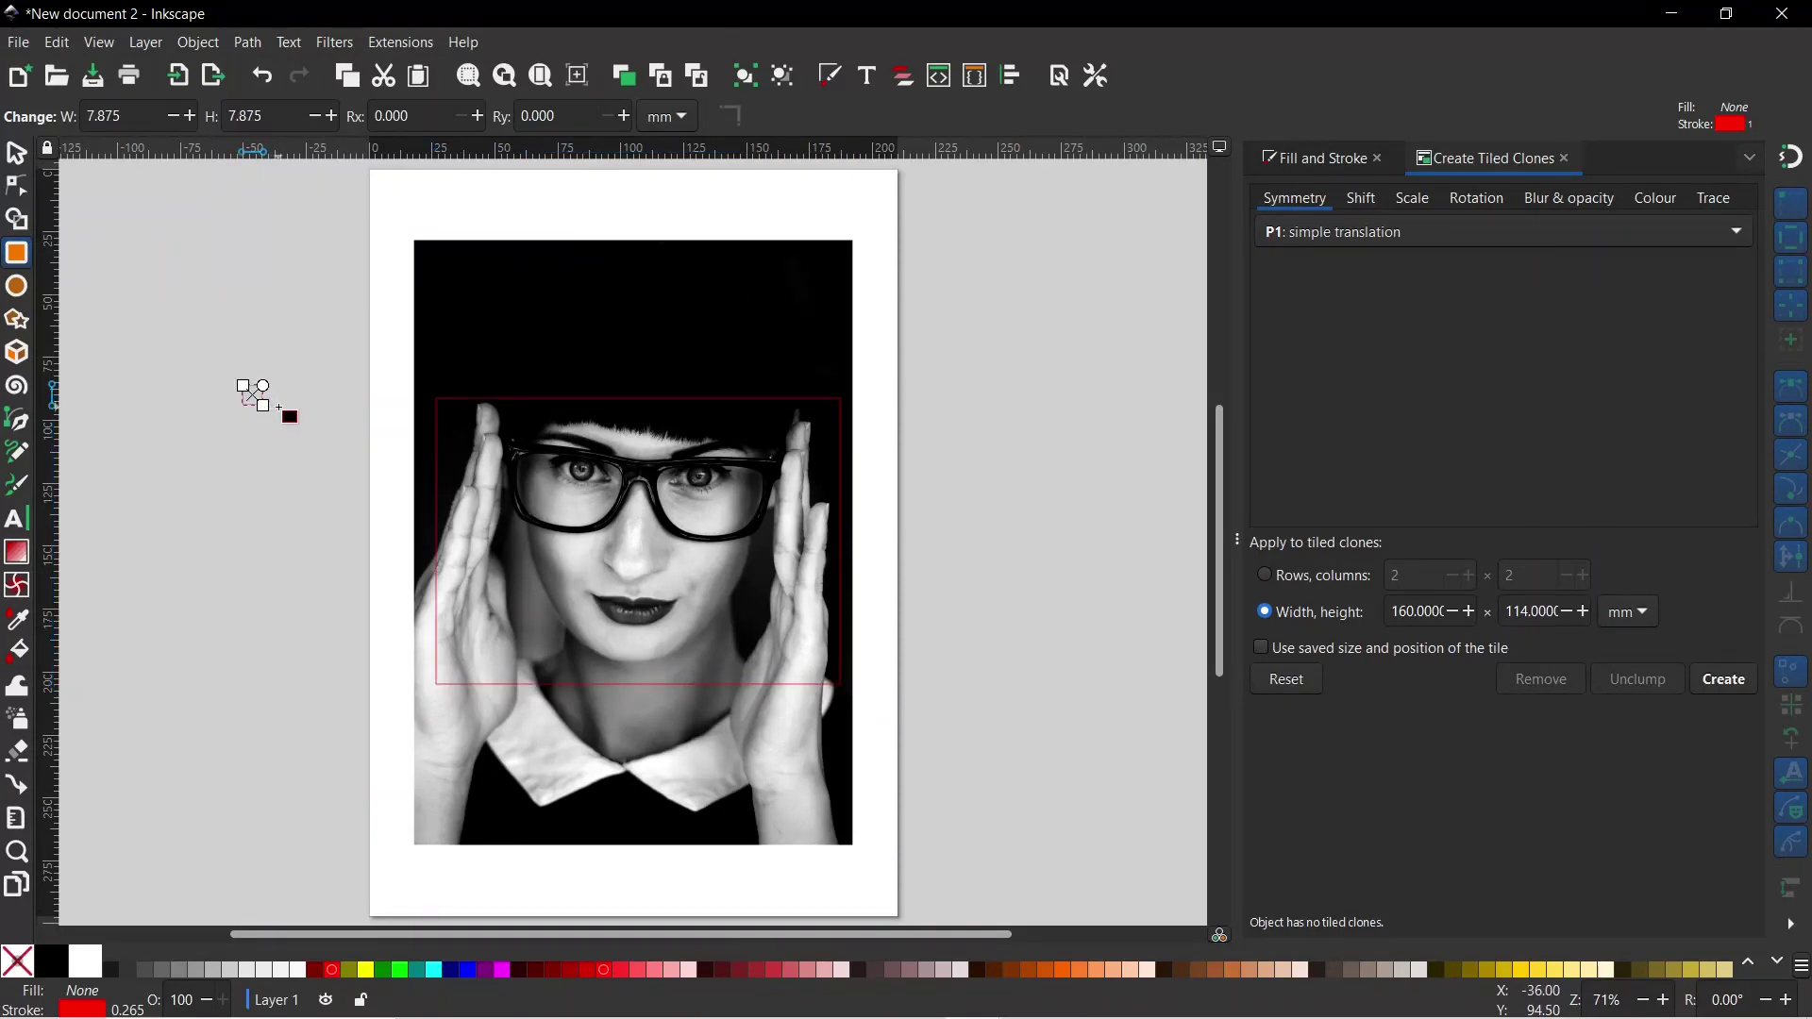
left_click(88, 967)
left_click(19, 961, "shift")
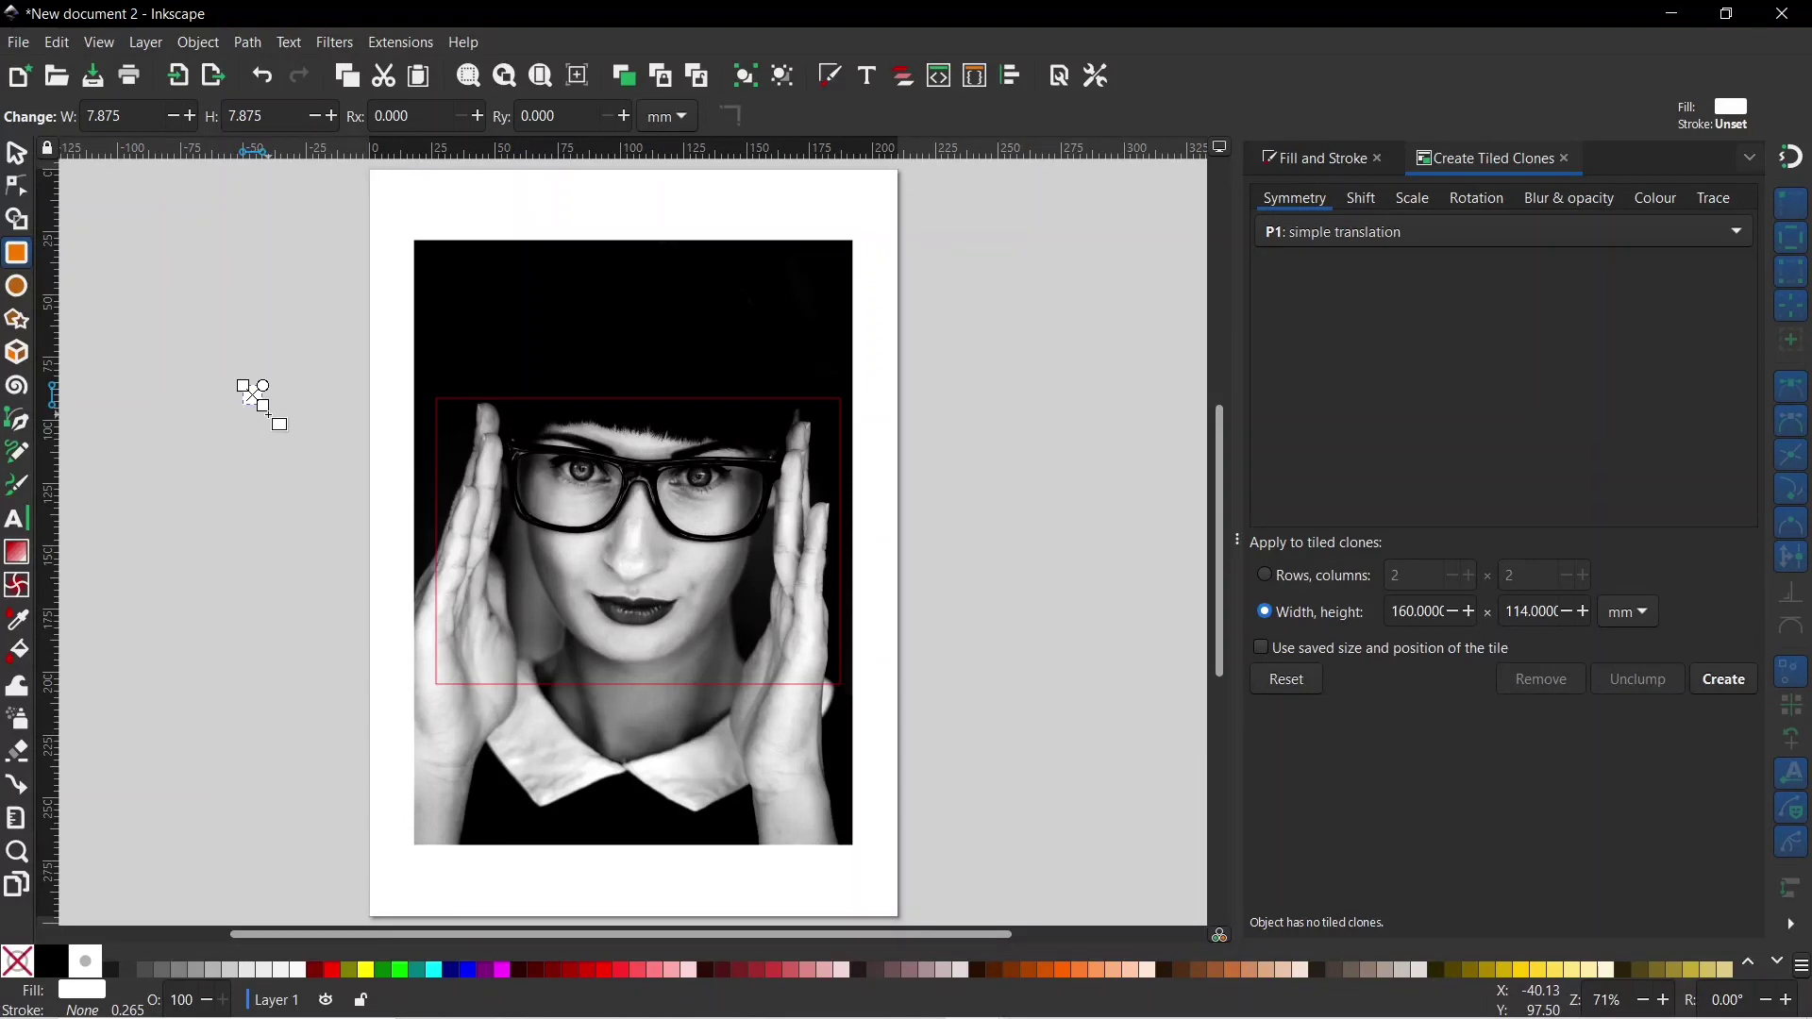
Step: Rotate the white square about its centre so it stands on one corner as a diamond
left_click(18, 154)
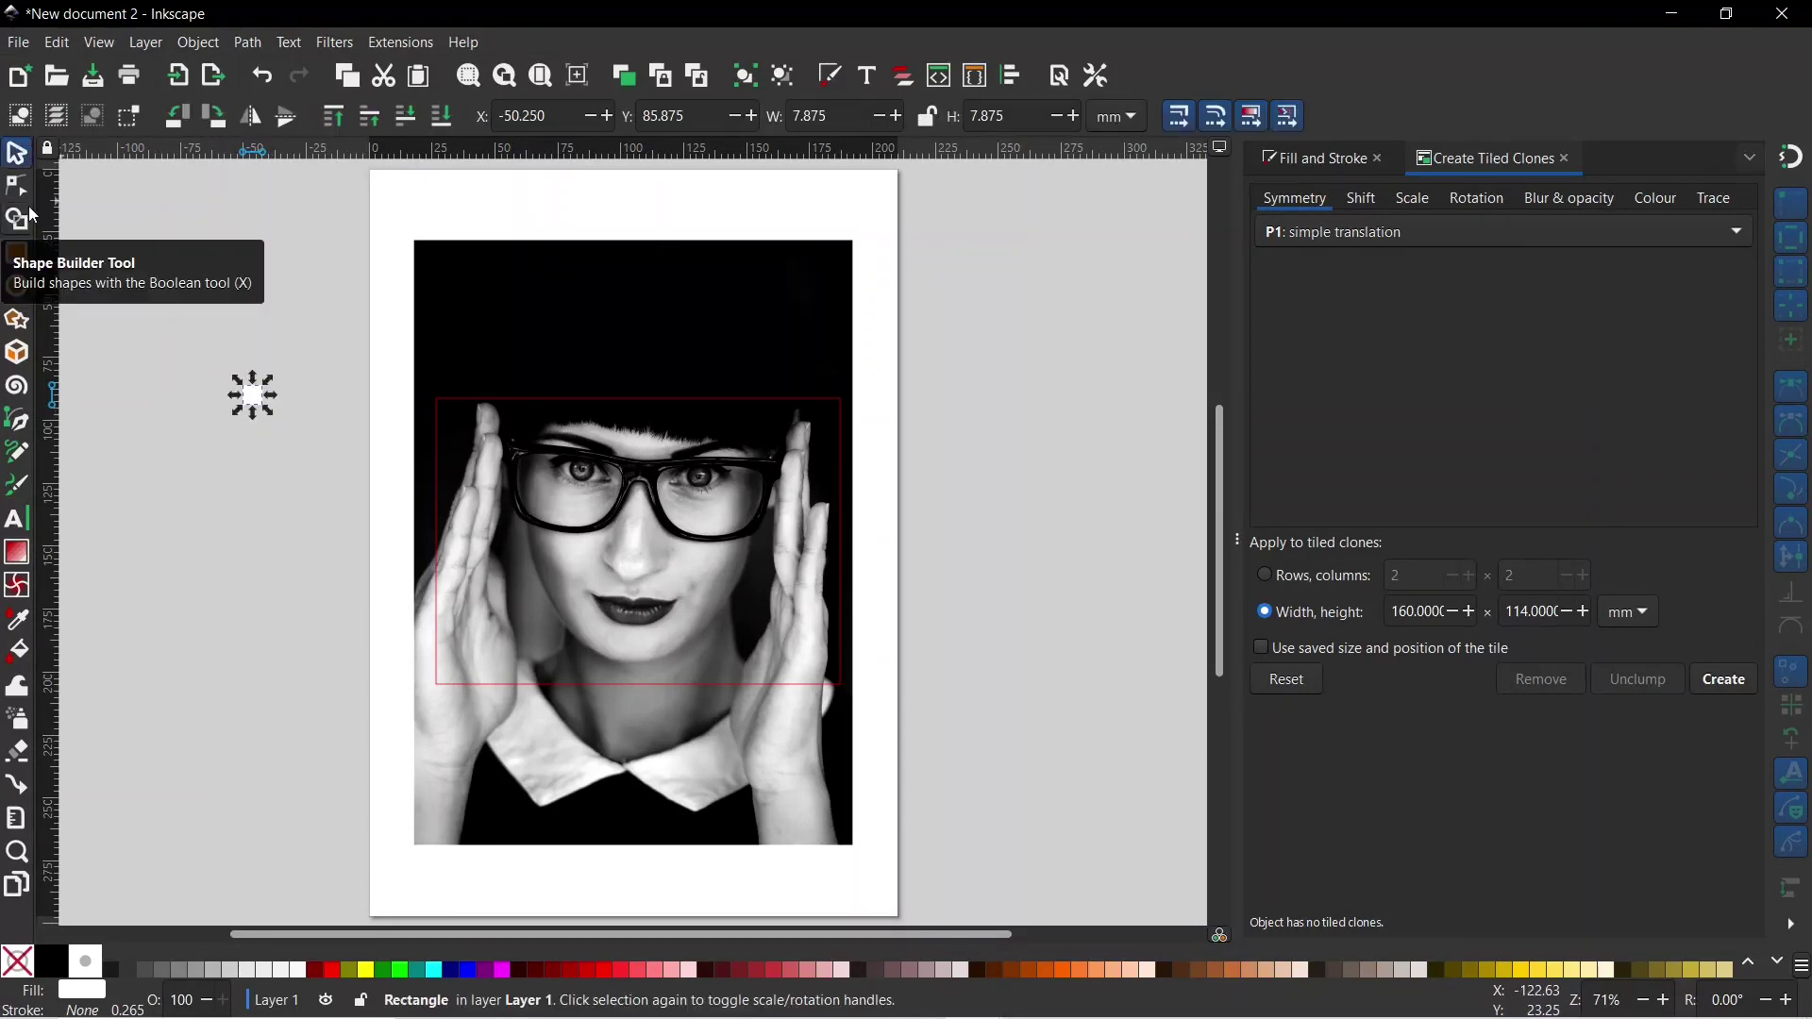
left_click(254, 397)
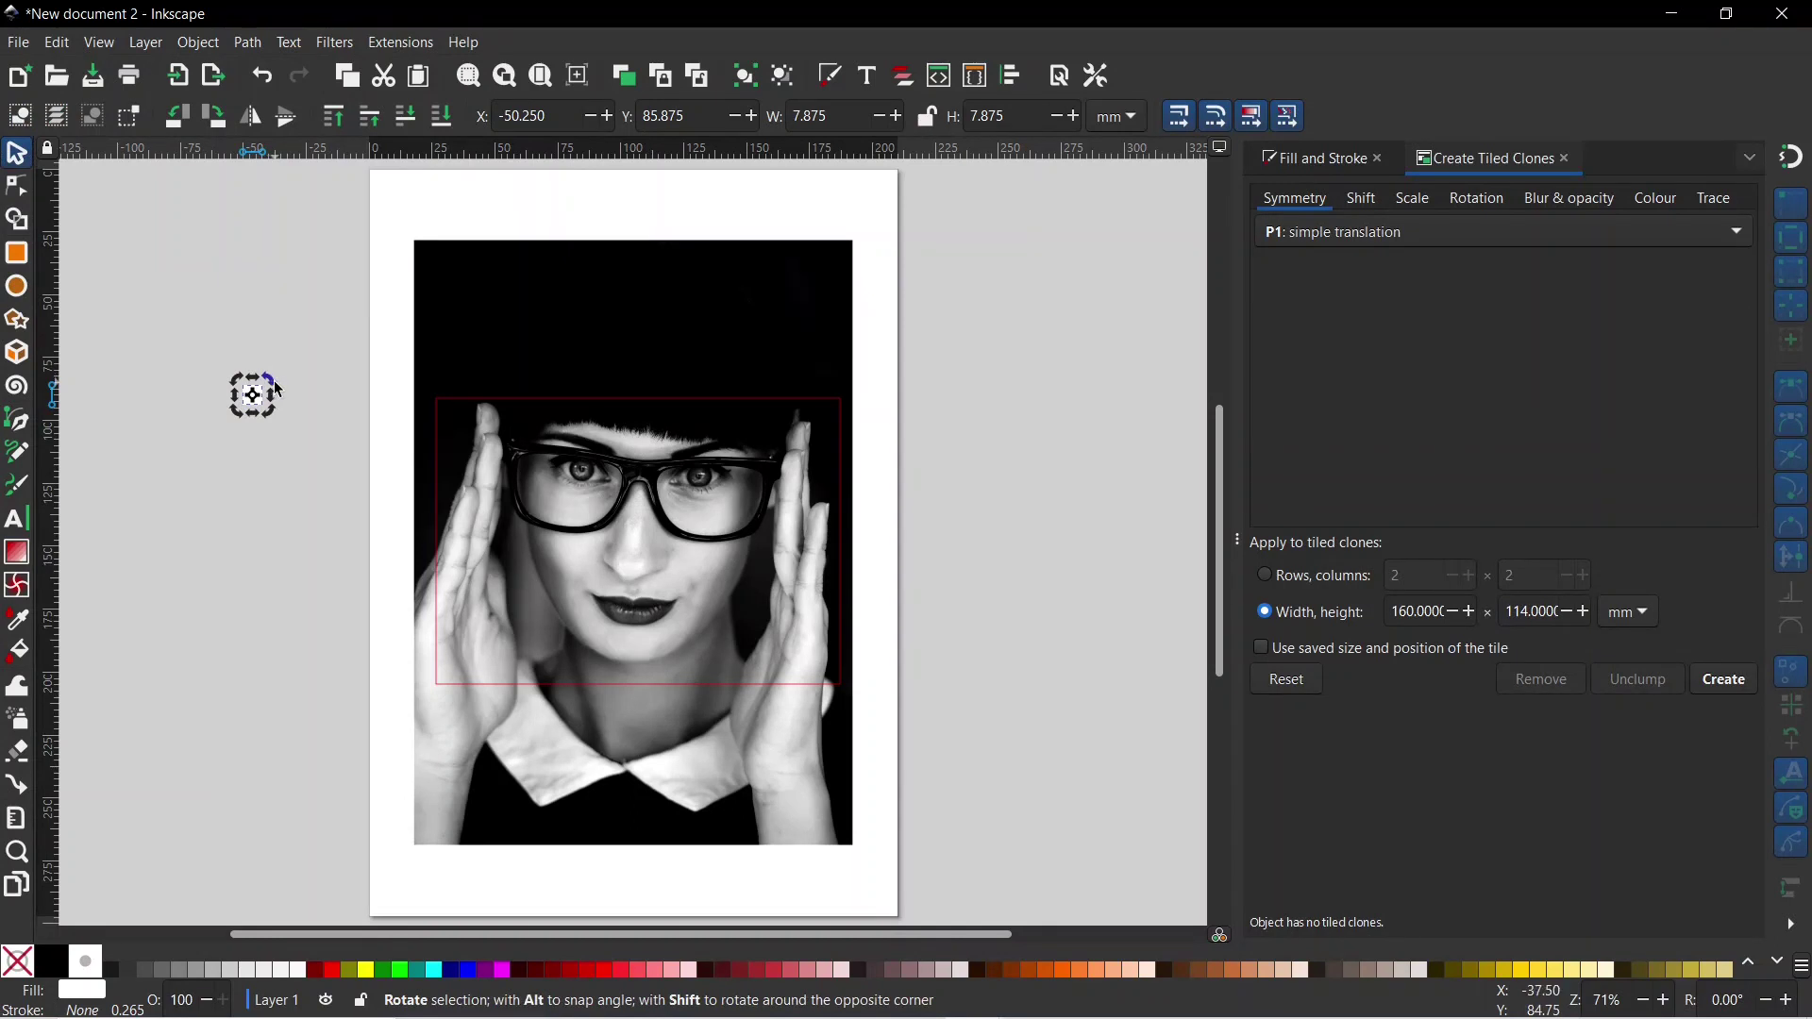
left_click_drag(274, 387, 277, 389)
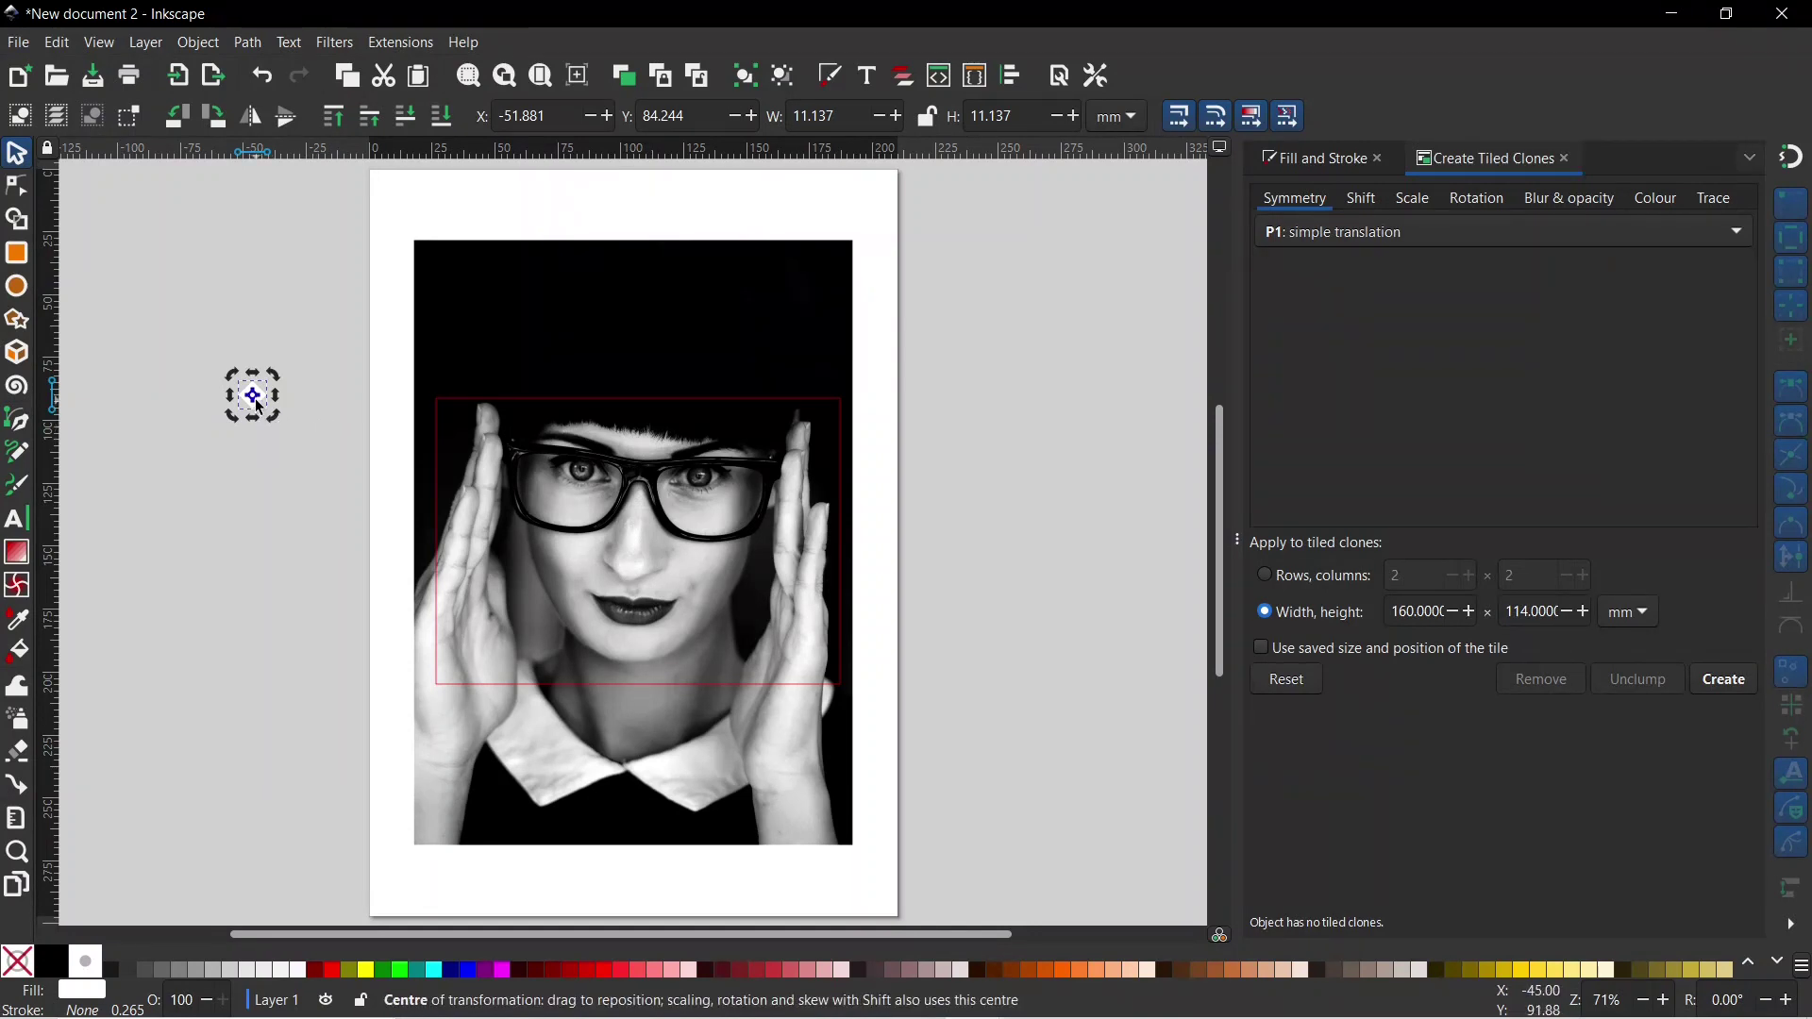
Step: Shrink the white diamond to about 1.8 mm and place it on the upper-left corner of the red frame
left_click(276, 420)
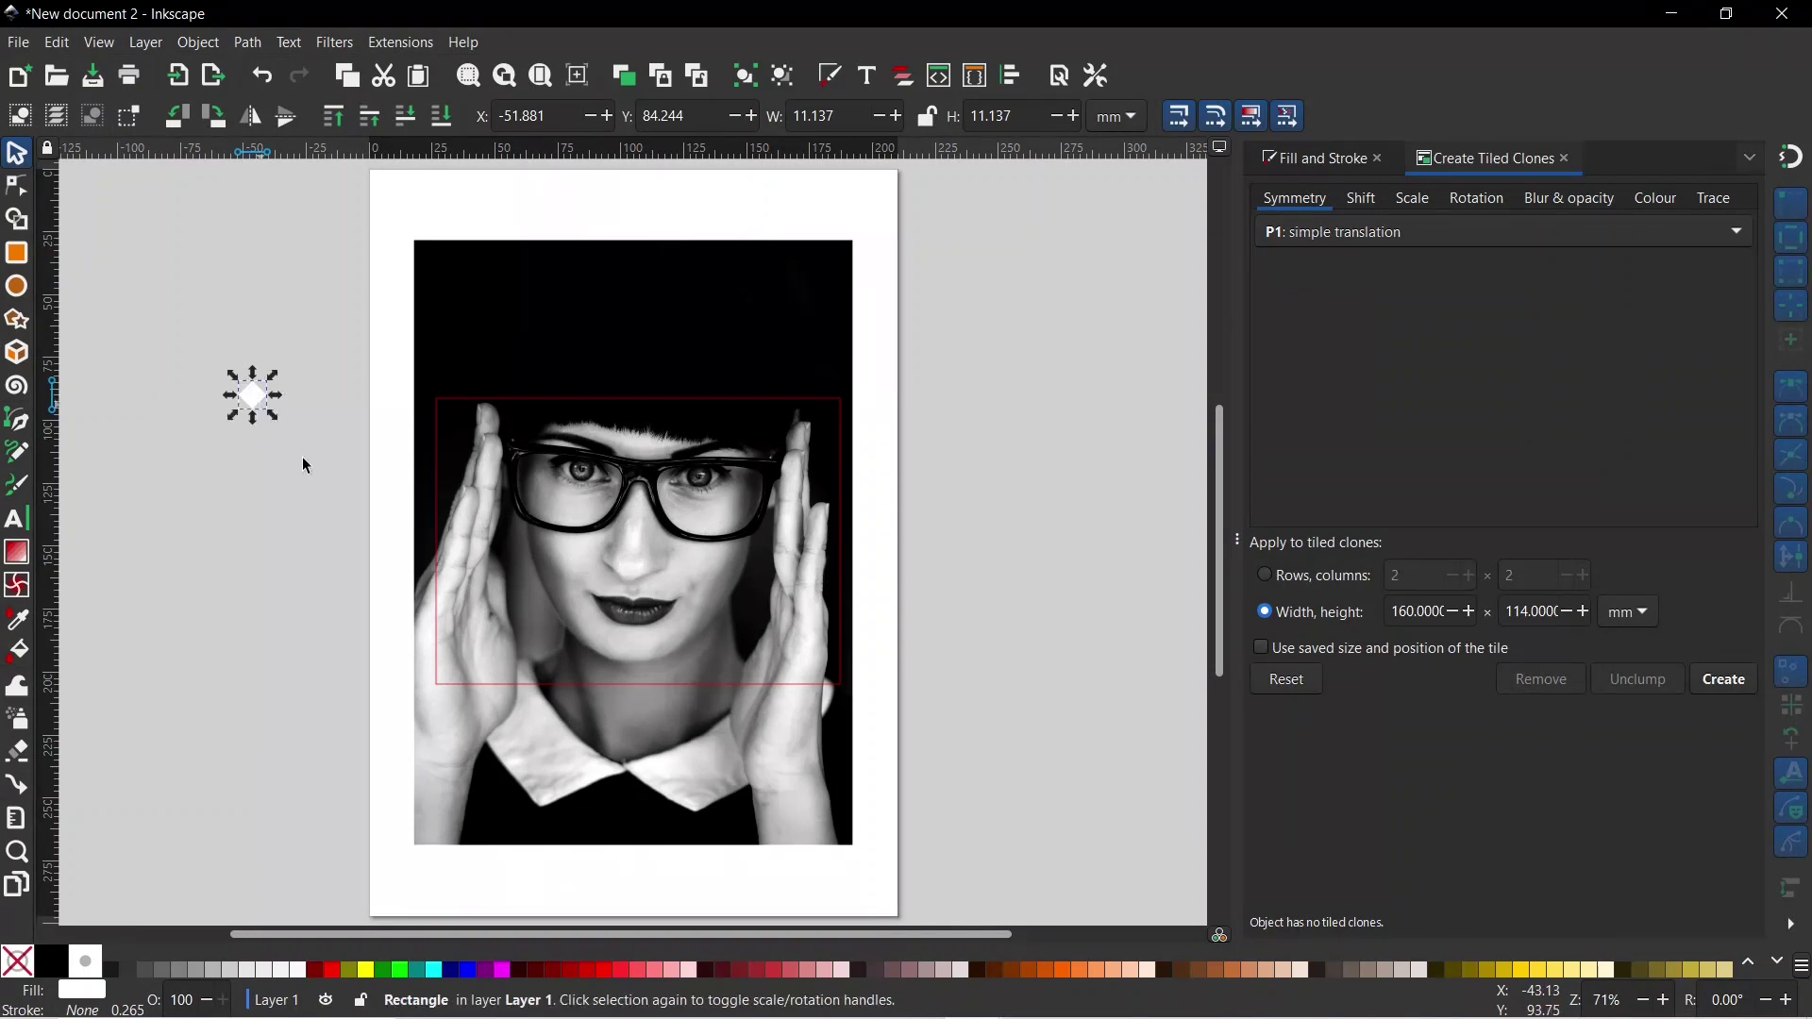
left_click_drag(275, 419, 259, 390)
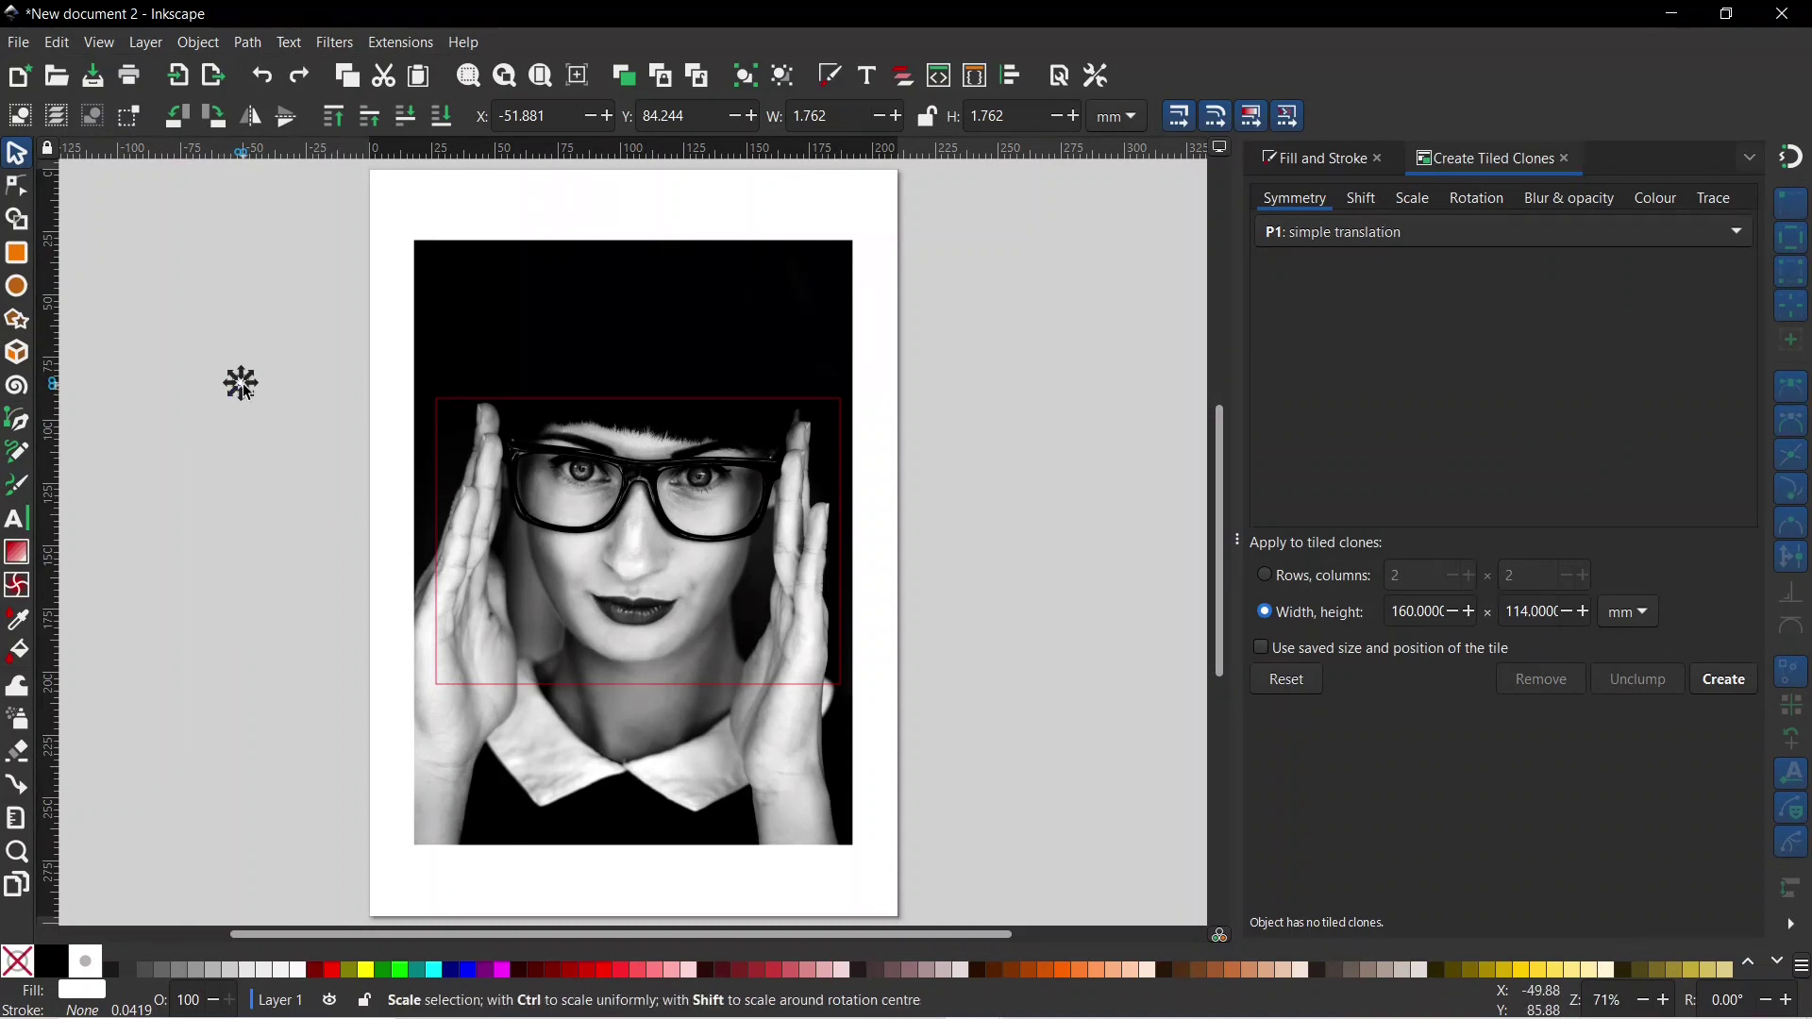
left_click_drag(242, 387, 436, 401)
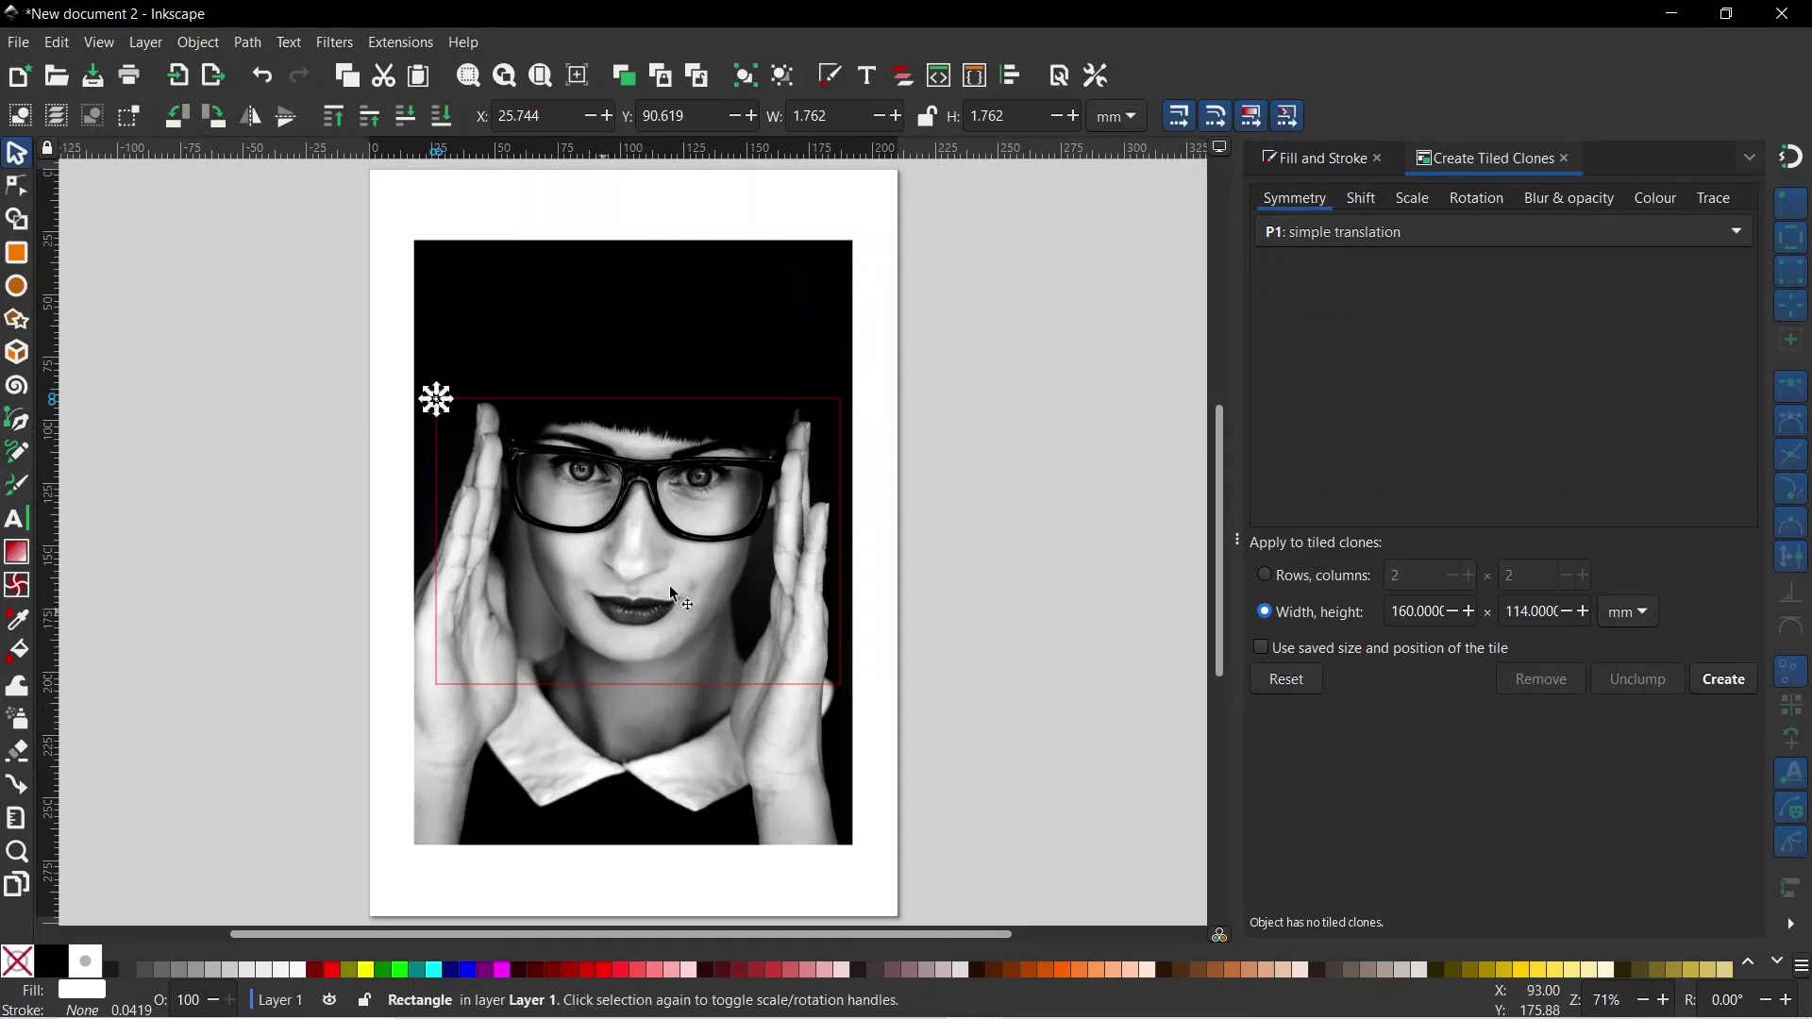
Step: Delete the red frame rectangle around the face and select the small white diamond
left_click(576, 400)
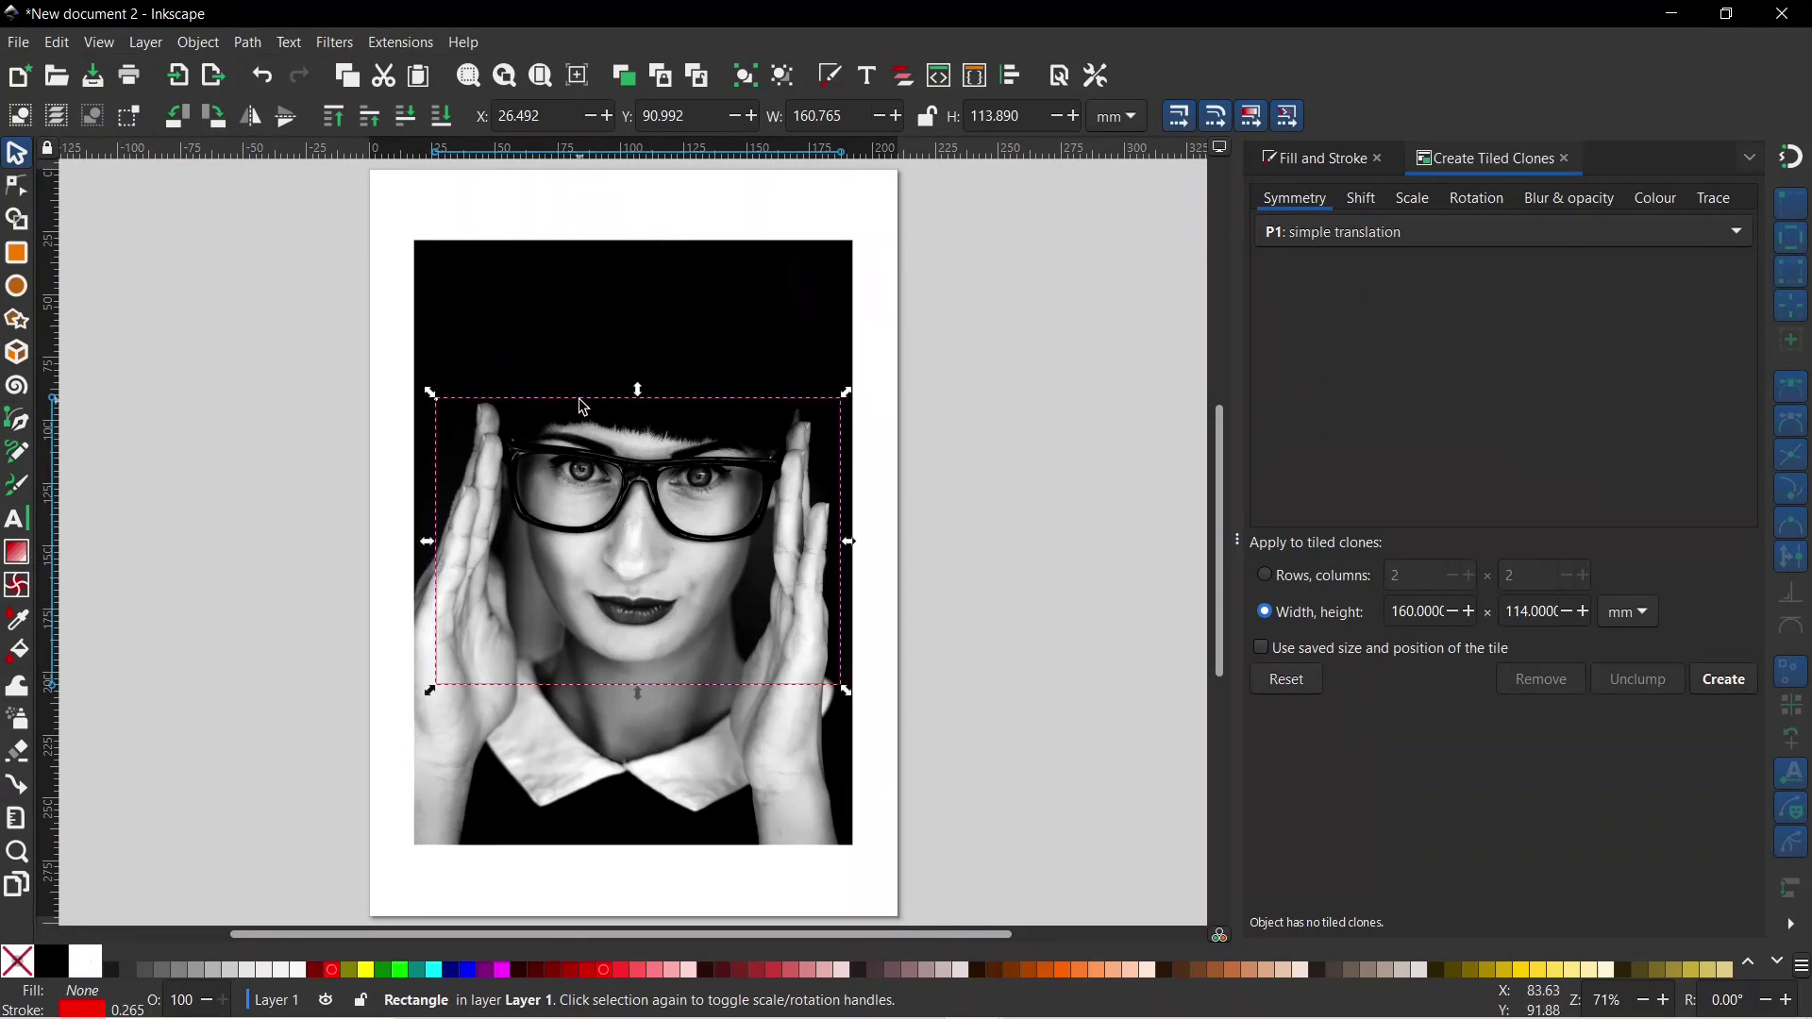
key("Escape")
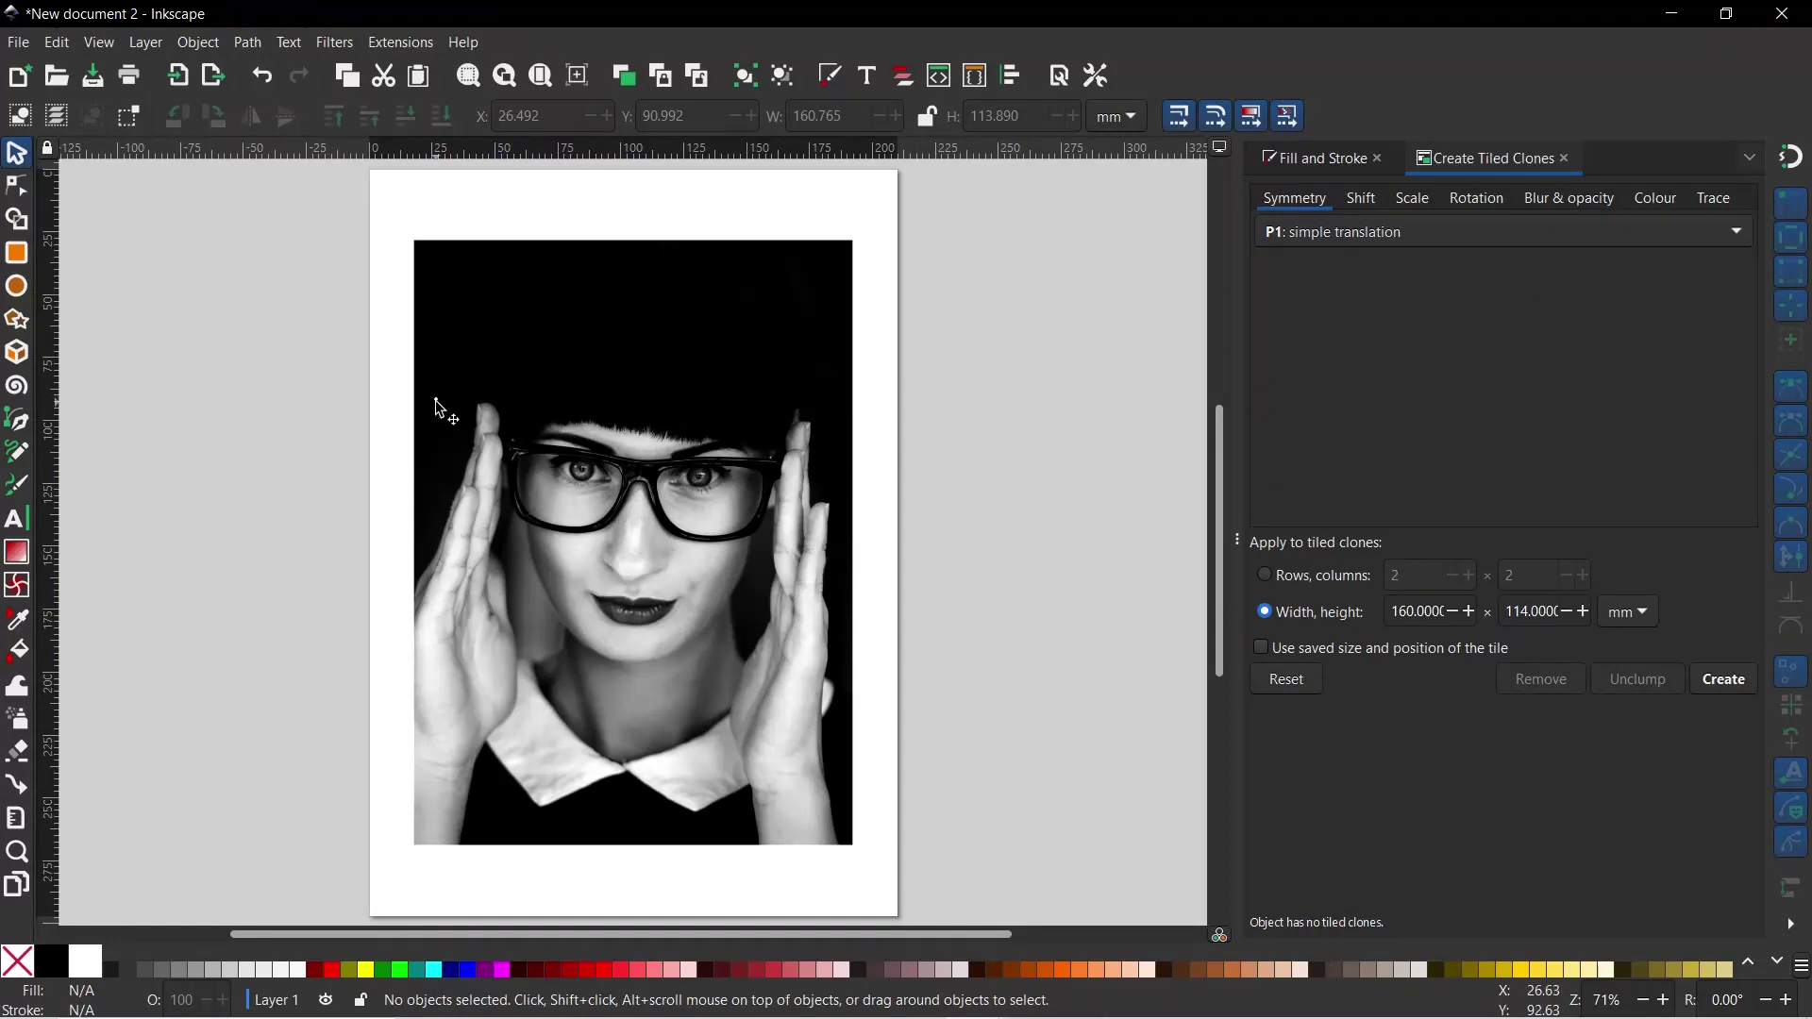
left_click(437, 402)
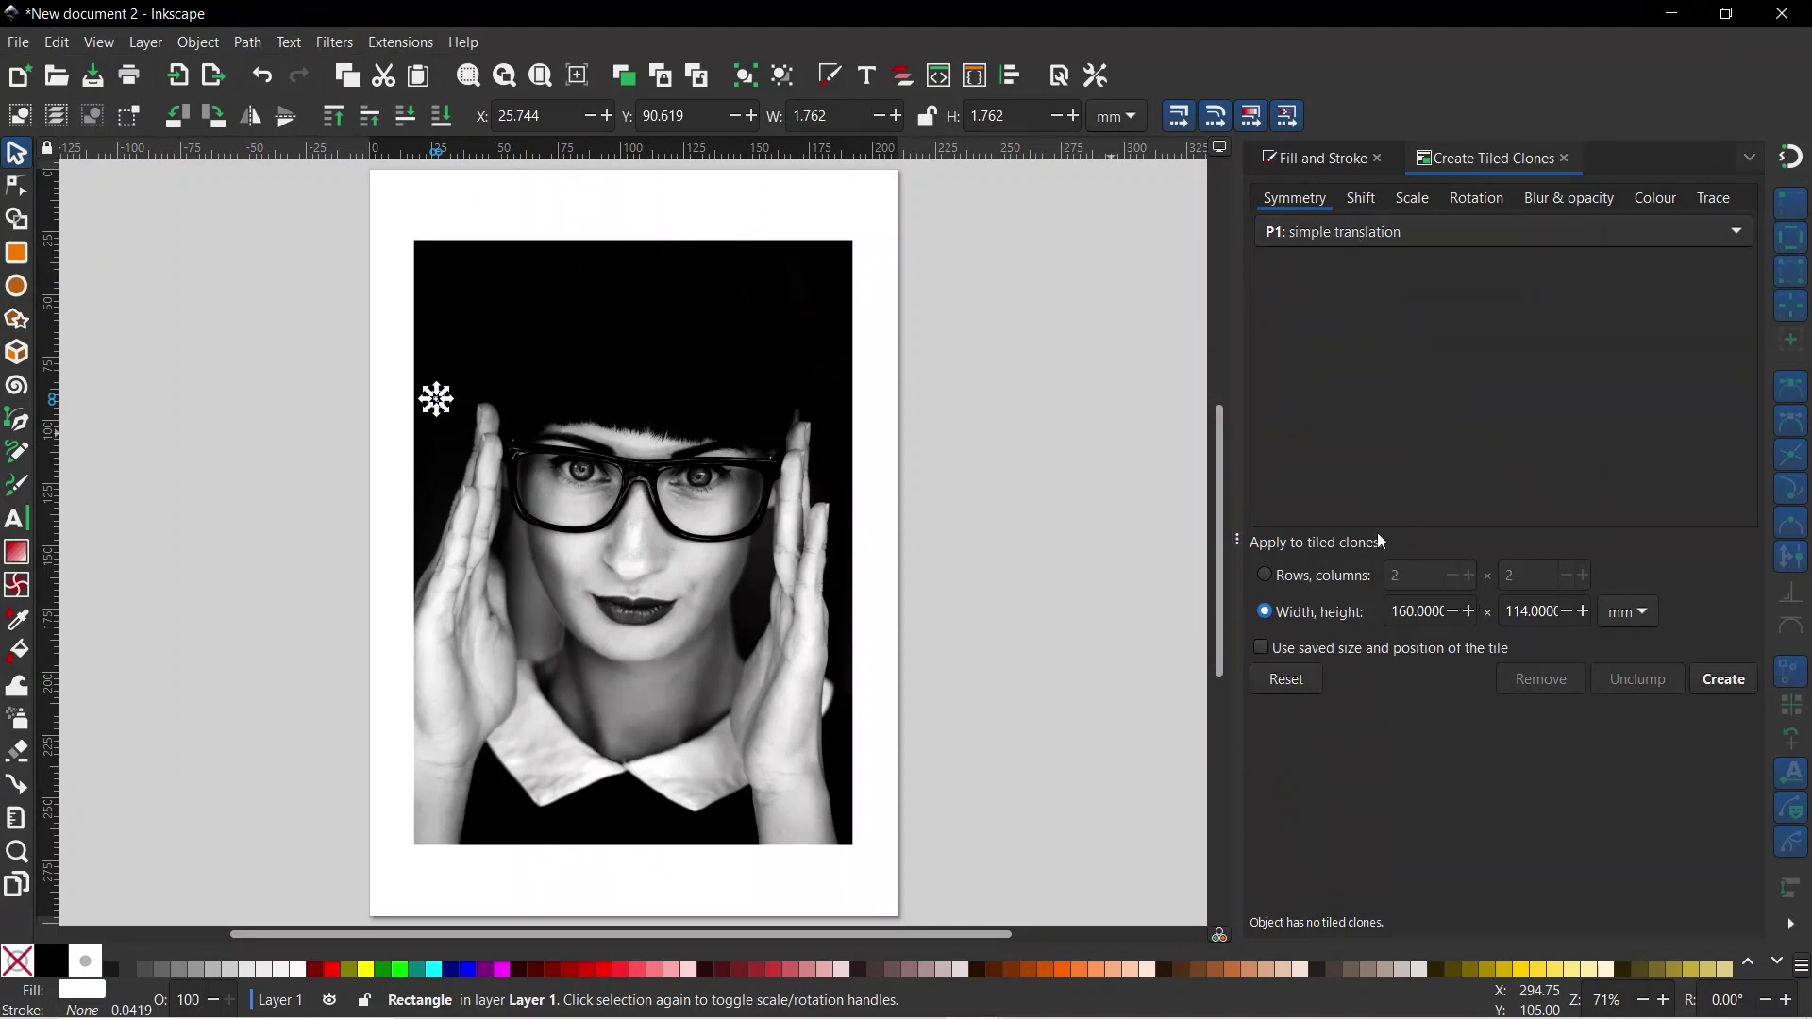
Step: Create tiled clones of the diamond that trace the photo's lightness (L), inverted, and apply the value to clone size
left_click(1361, 200)
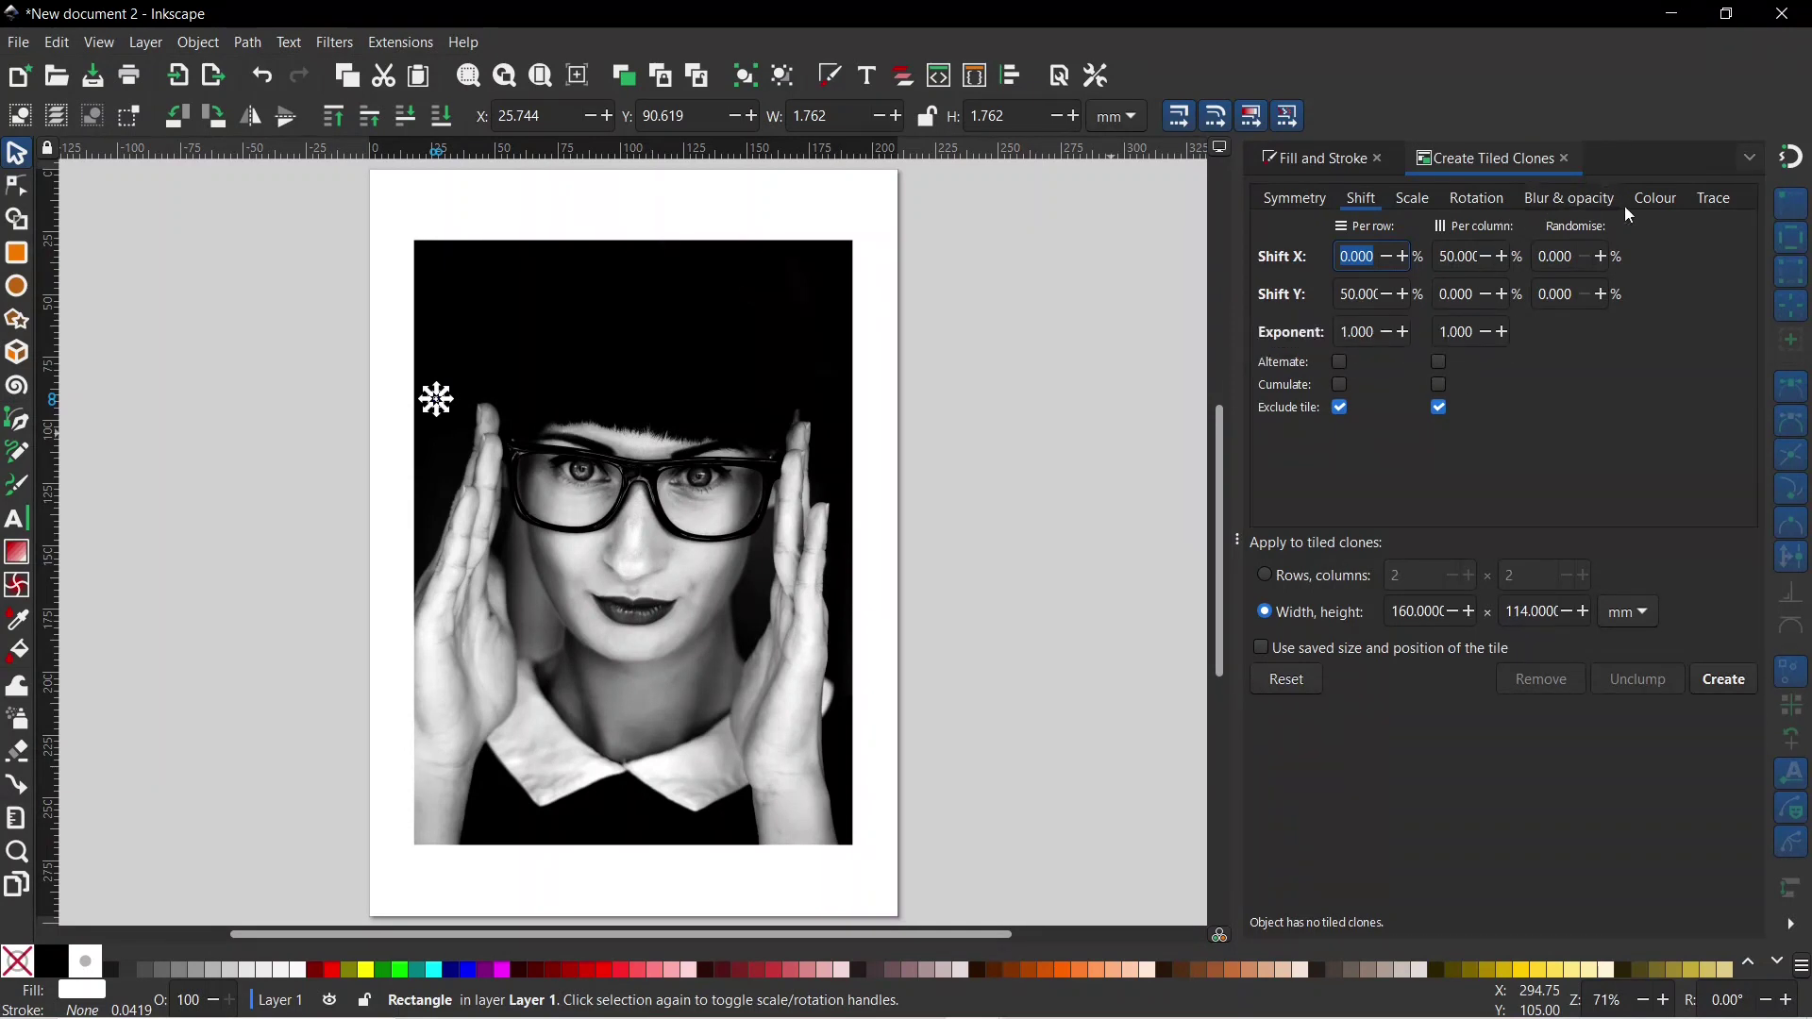
left_click(1711, 200)
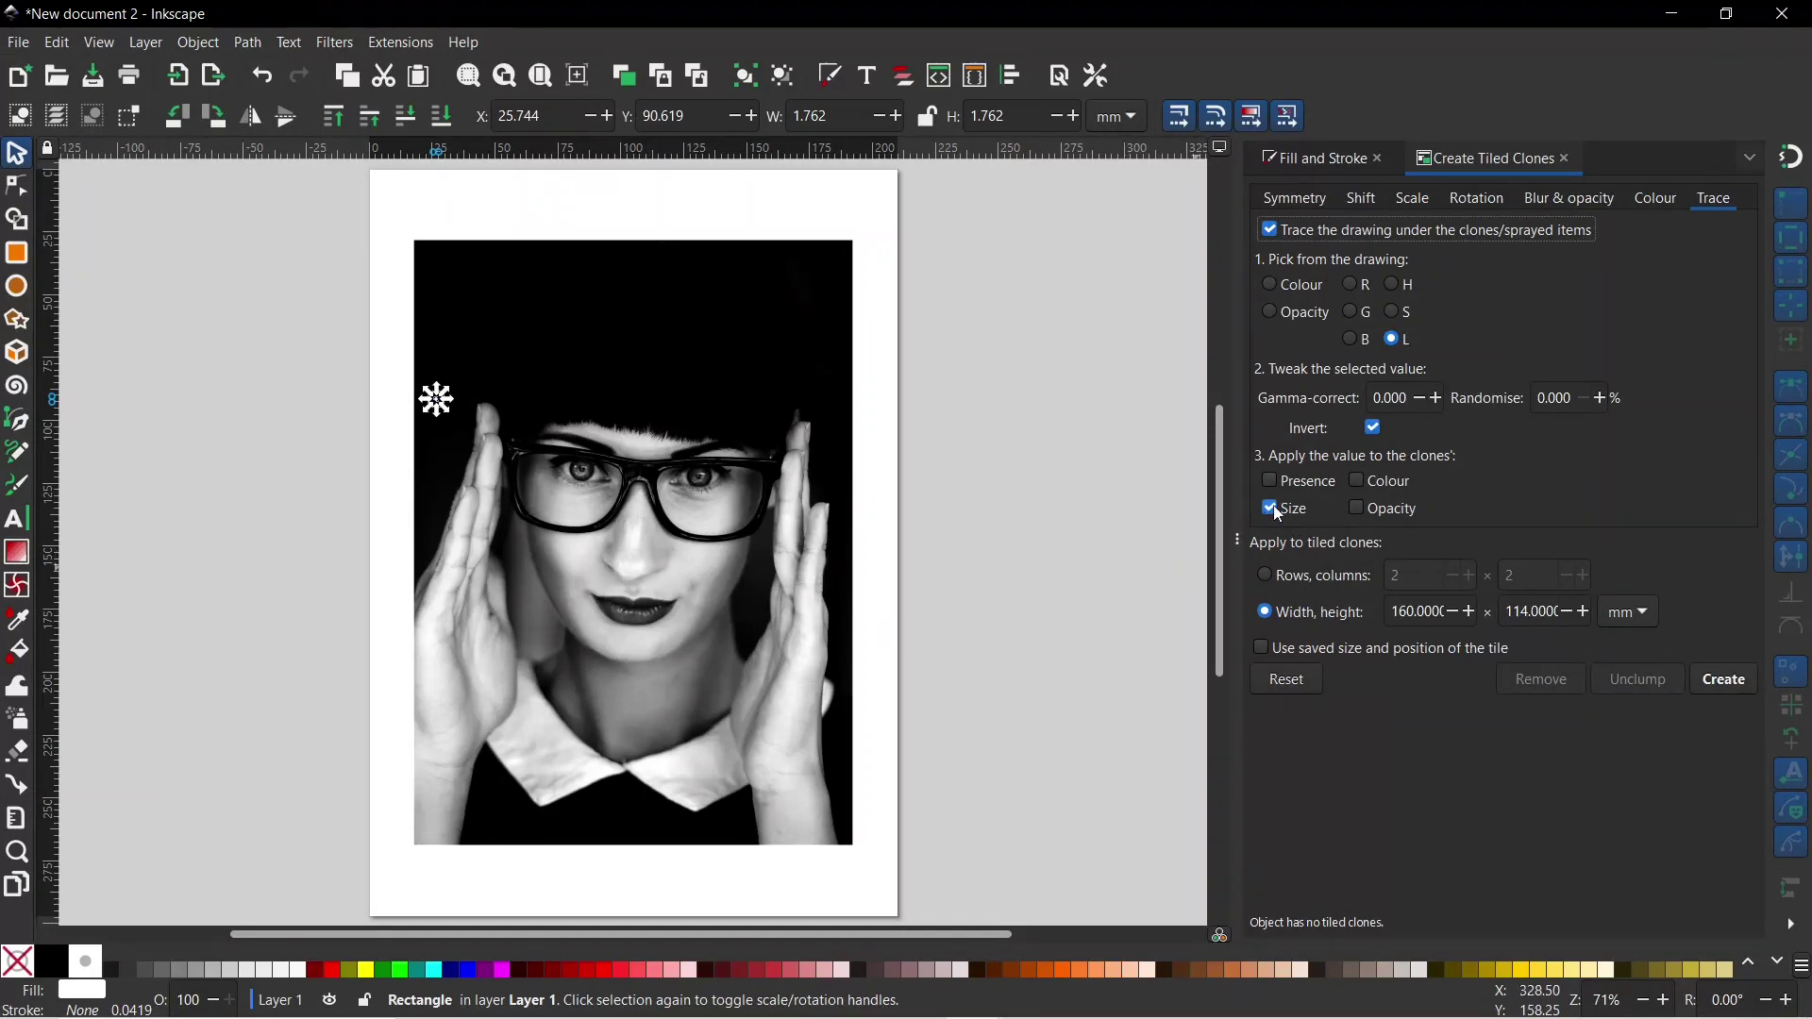
left_click(1727, 688)
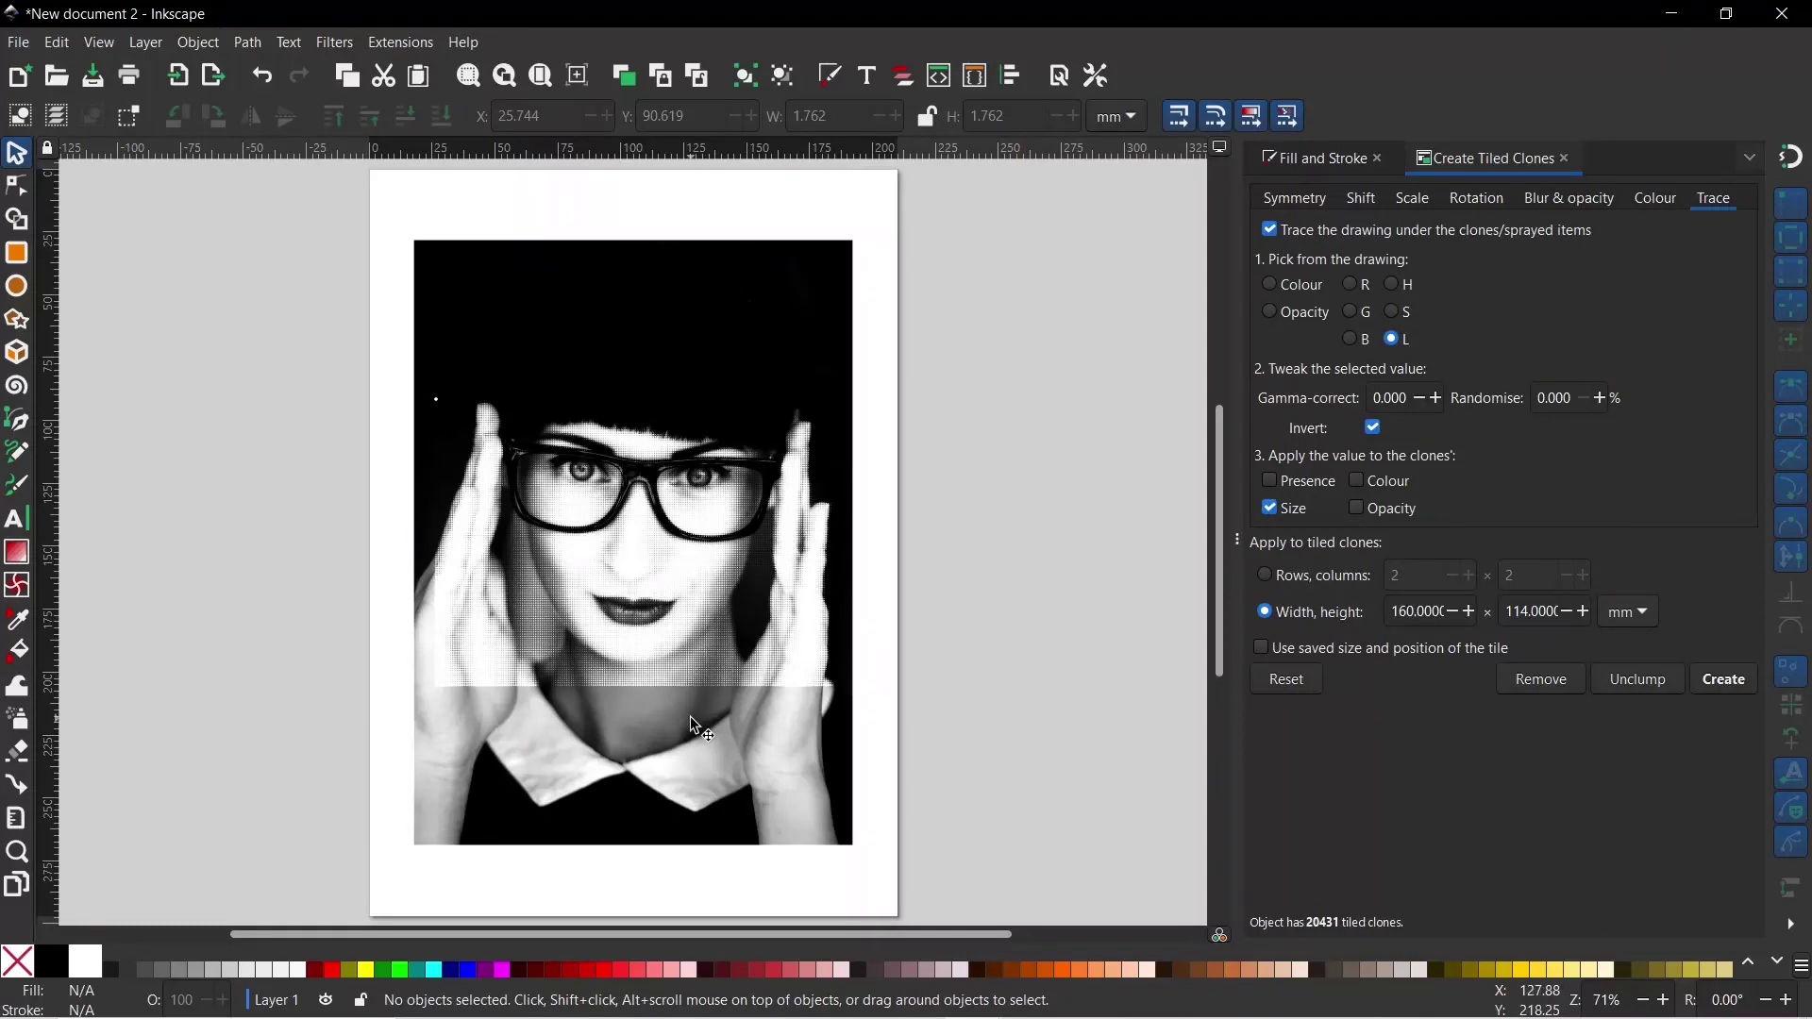
Step: Draw a rectangle of about 240 × 140 mm covering the whole clone pattern and fill it black
left_click(20, 257)
mouse_move(506, 403)
left_mouse_down()
mouse_move(645, 741)
mouse_move(928, 717)
left_mouse_up()
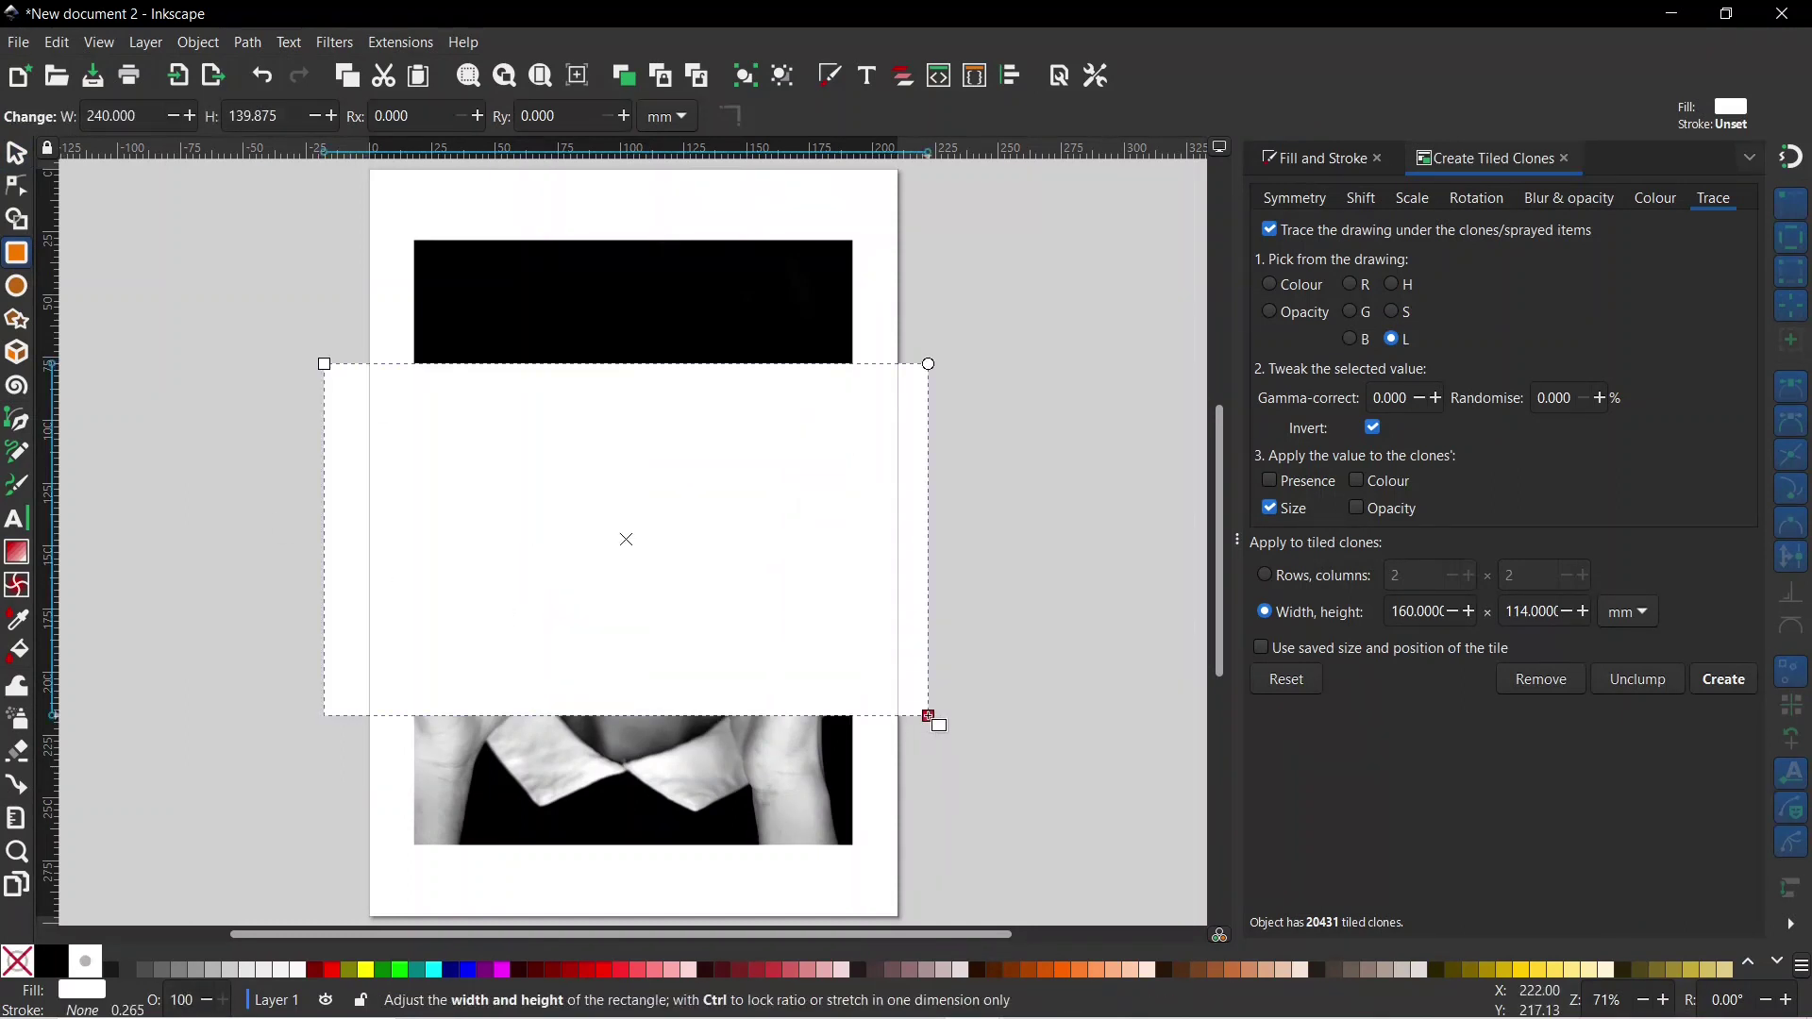
left_click(51, 961)
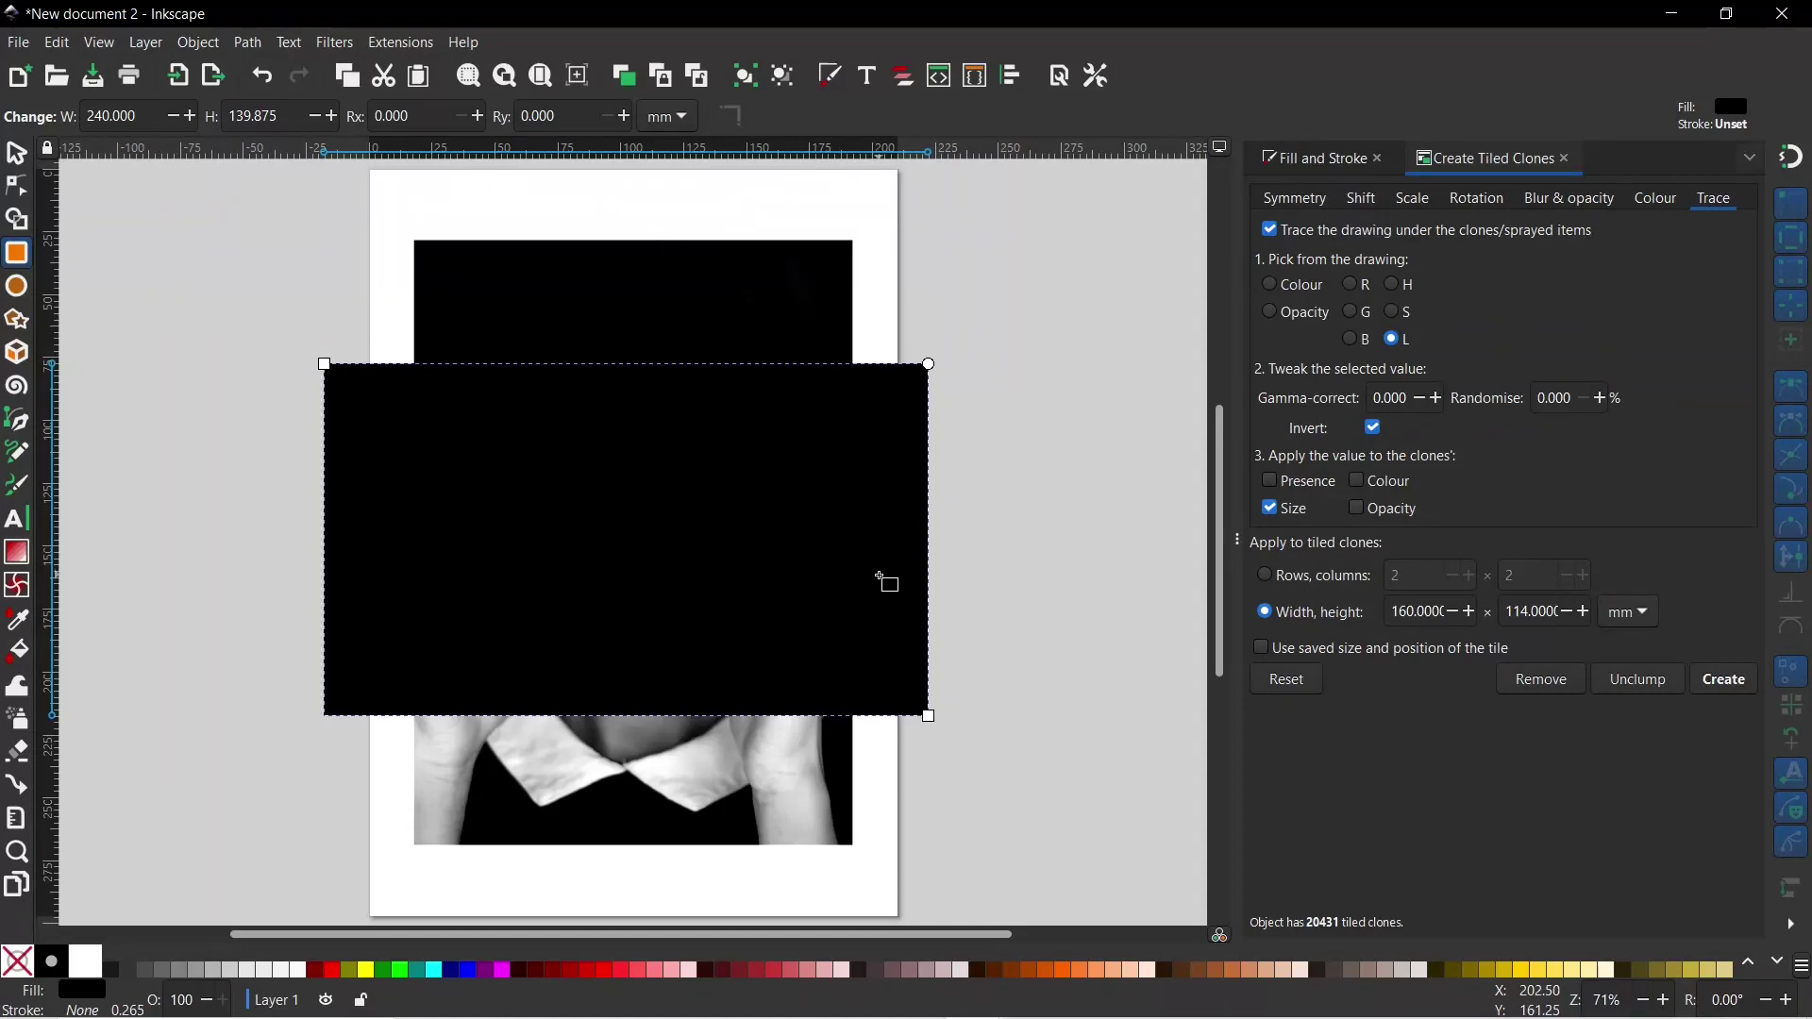
Step: Restack the black rectangle so it lies behind the diamond clones but above the photo
left_click(16, 153)
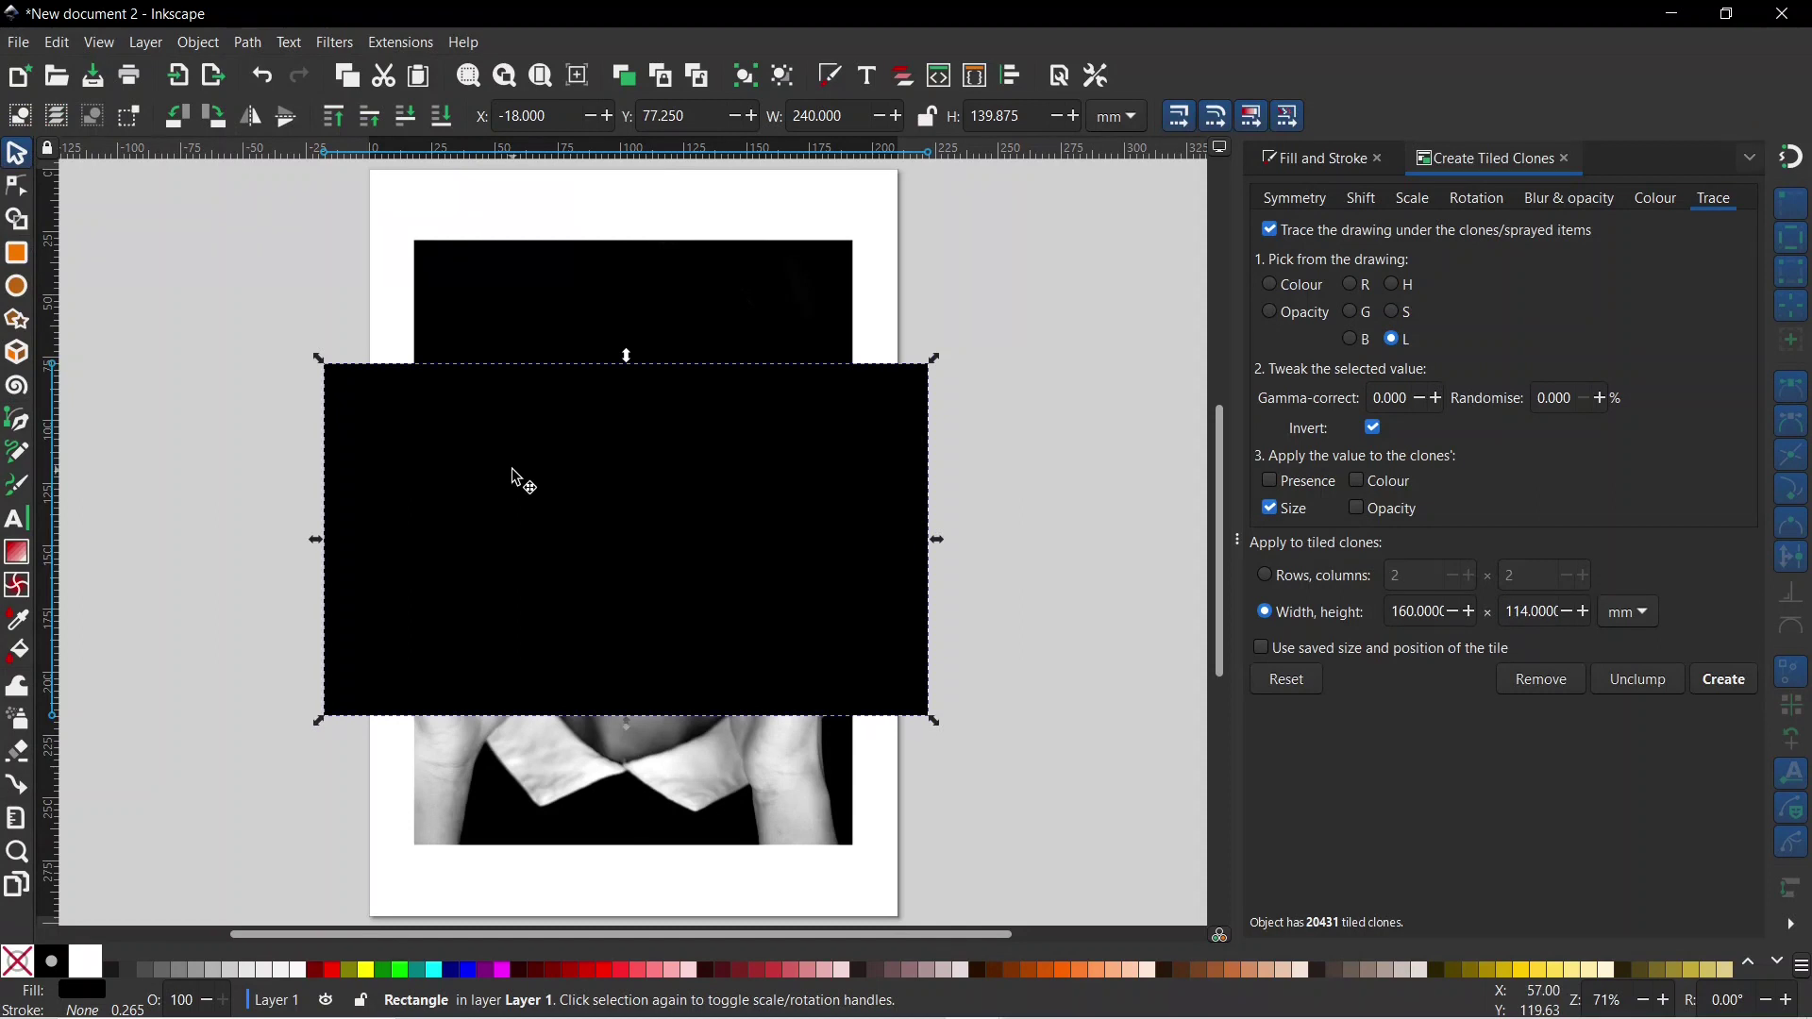
left_click(447, 121)
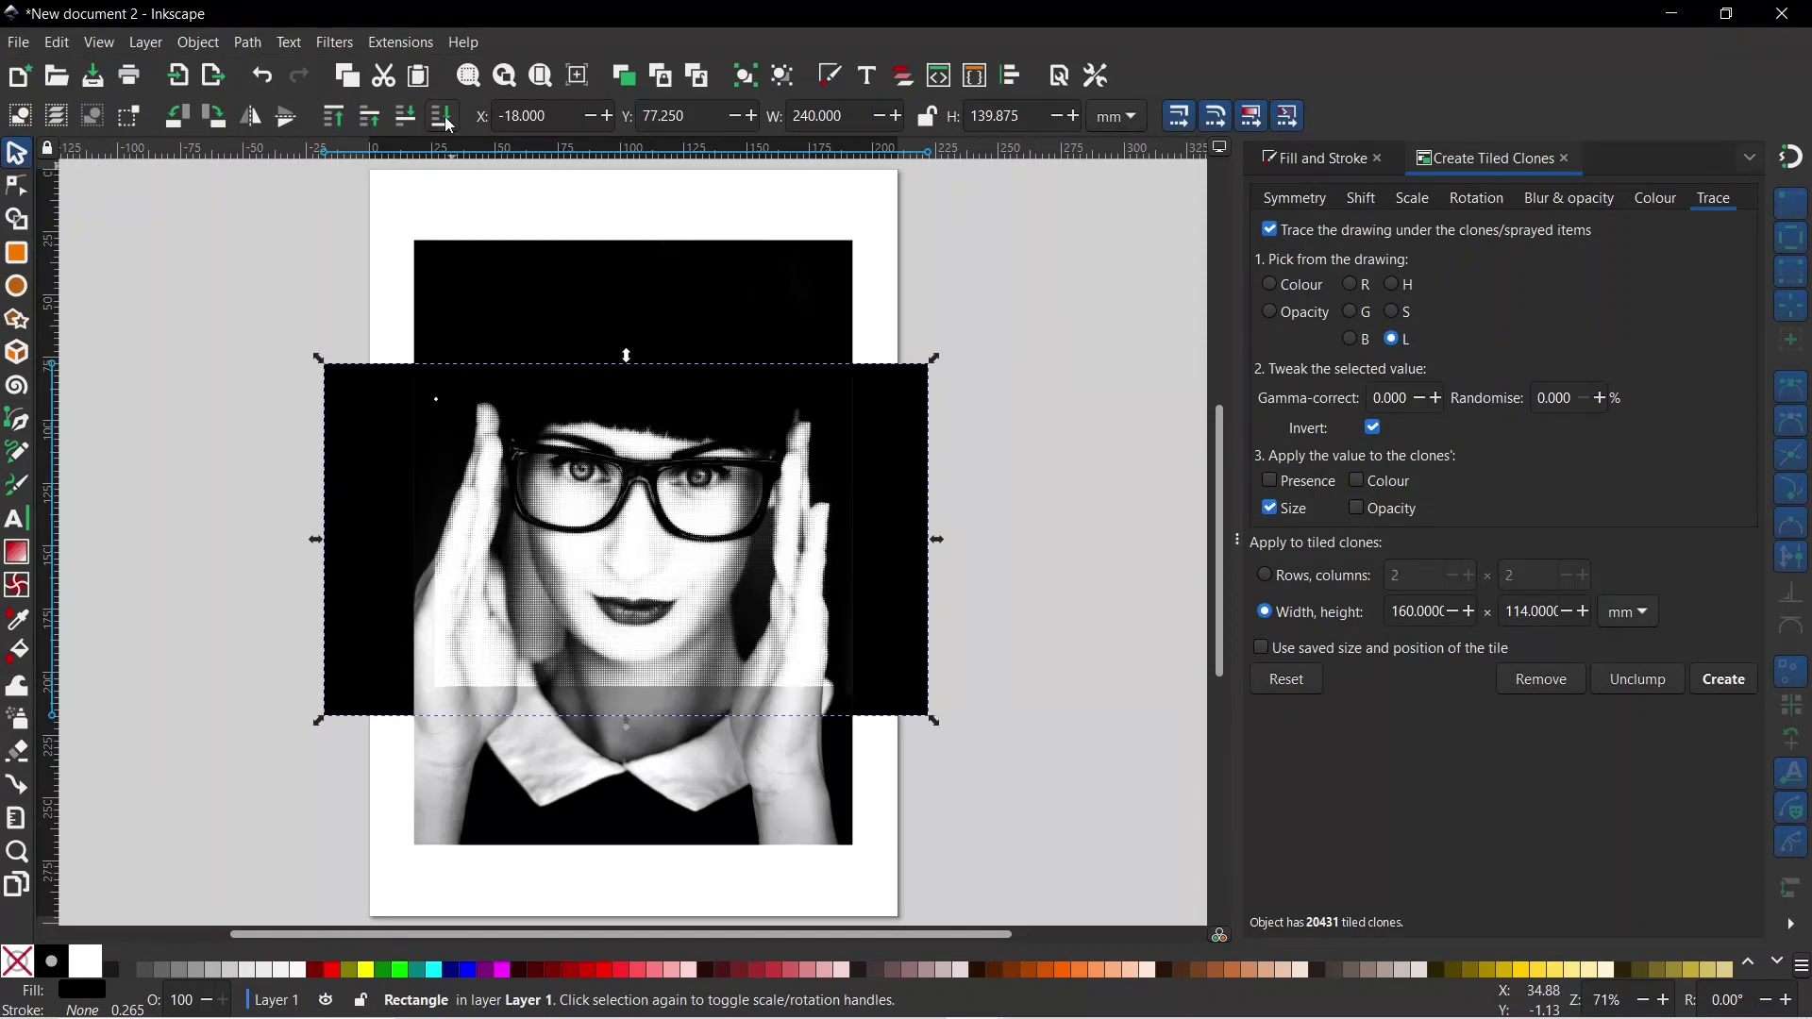
left_click(381, 120)
scroll(707, 635, "up", 3)
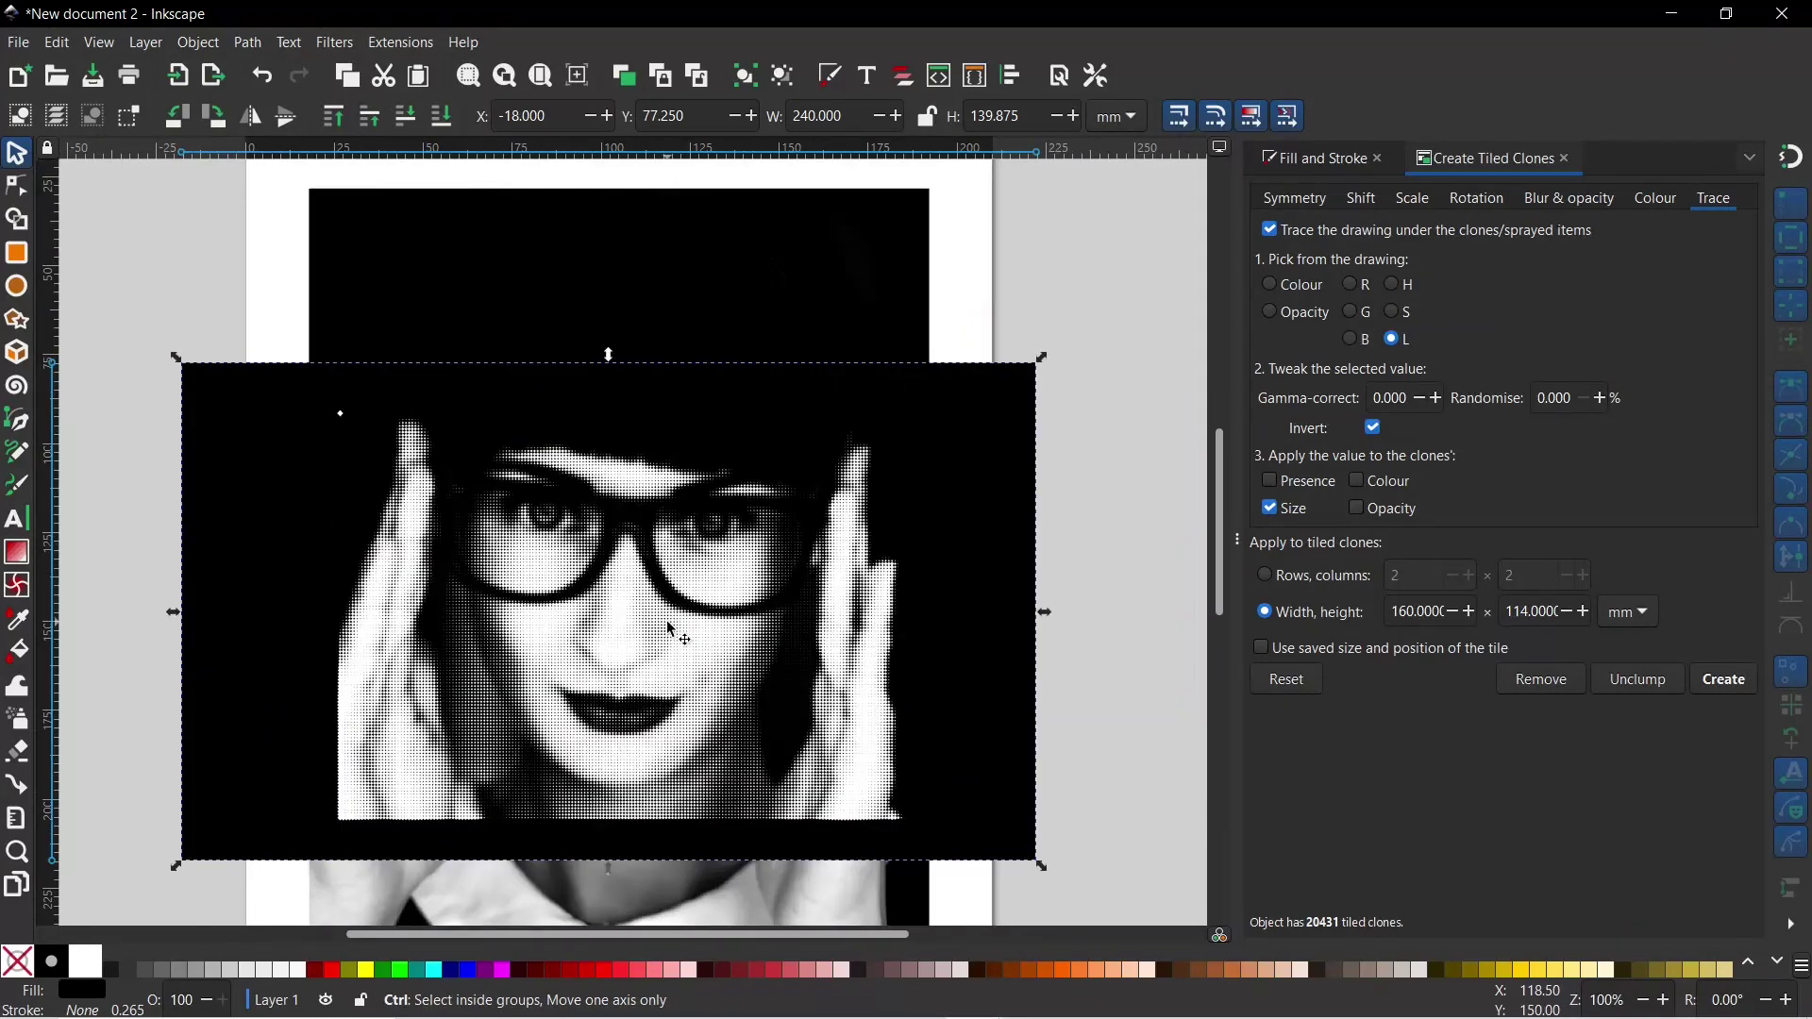
scroll(920, 587, "up", 2)
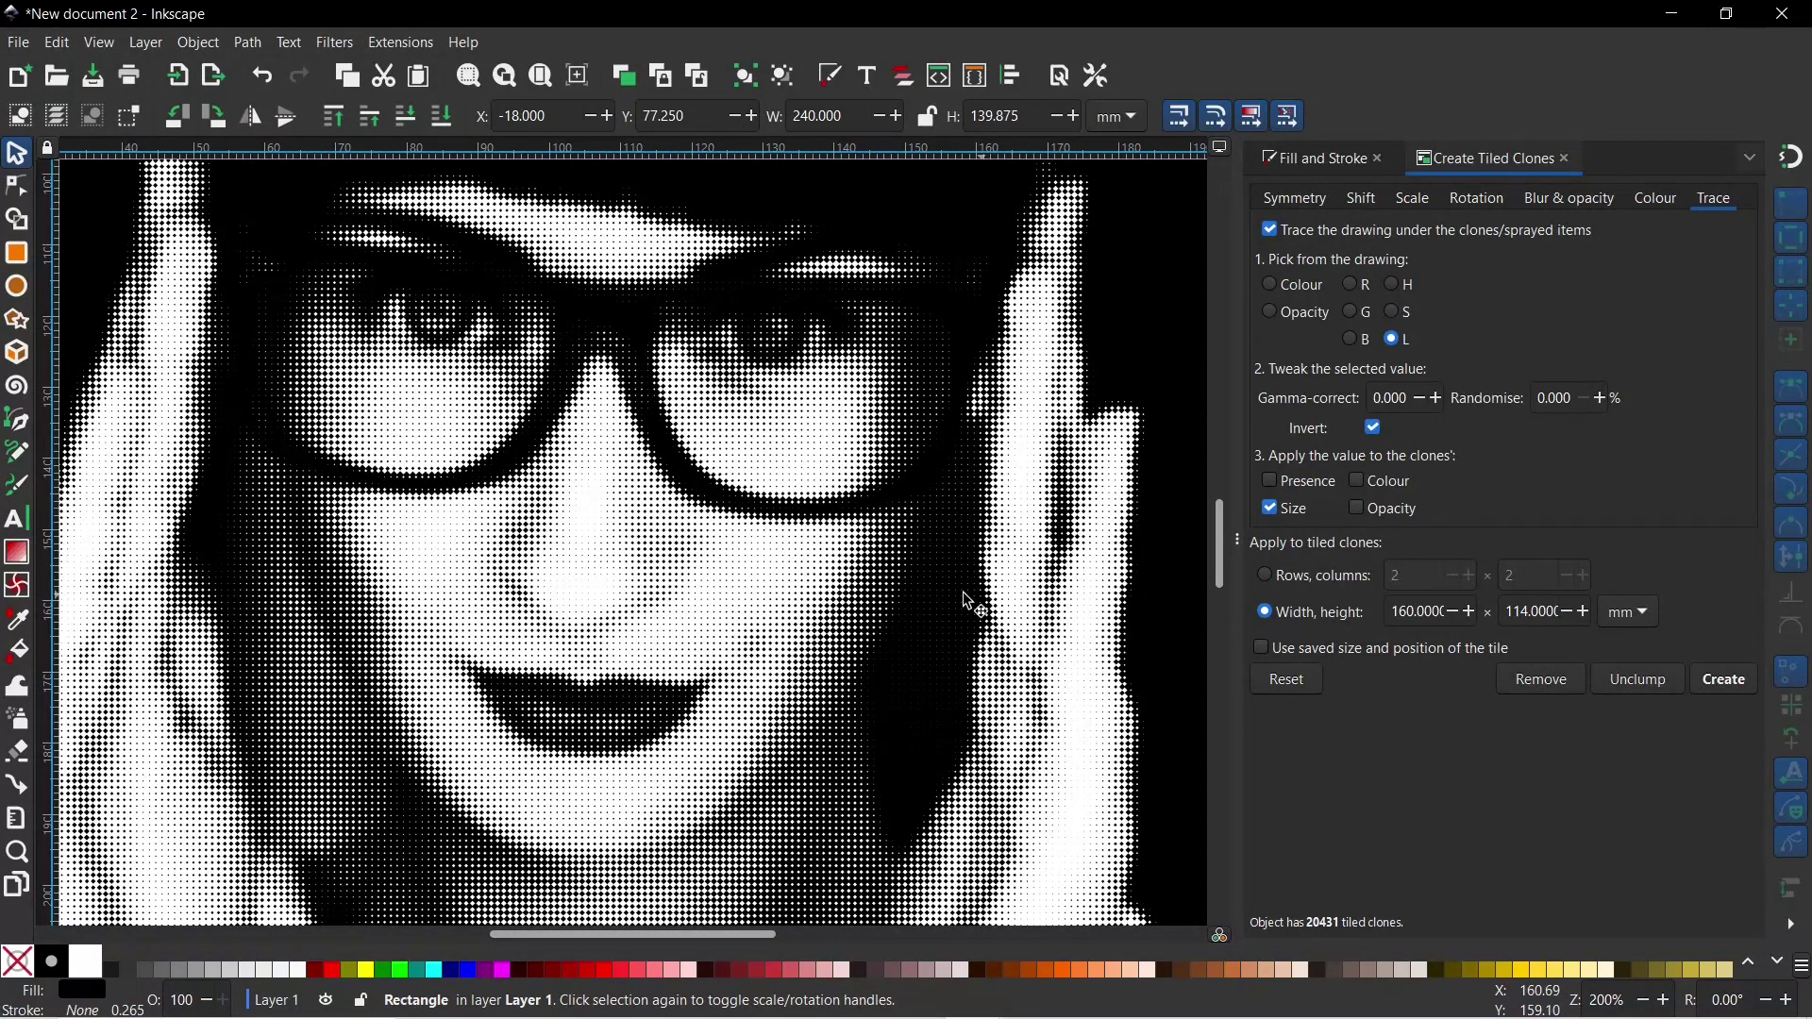
scroll(102, 585, "down", 1)
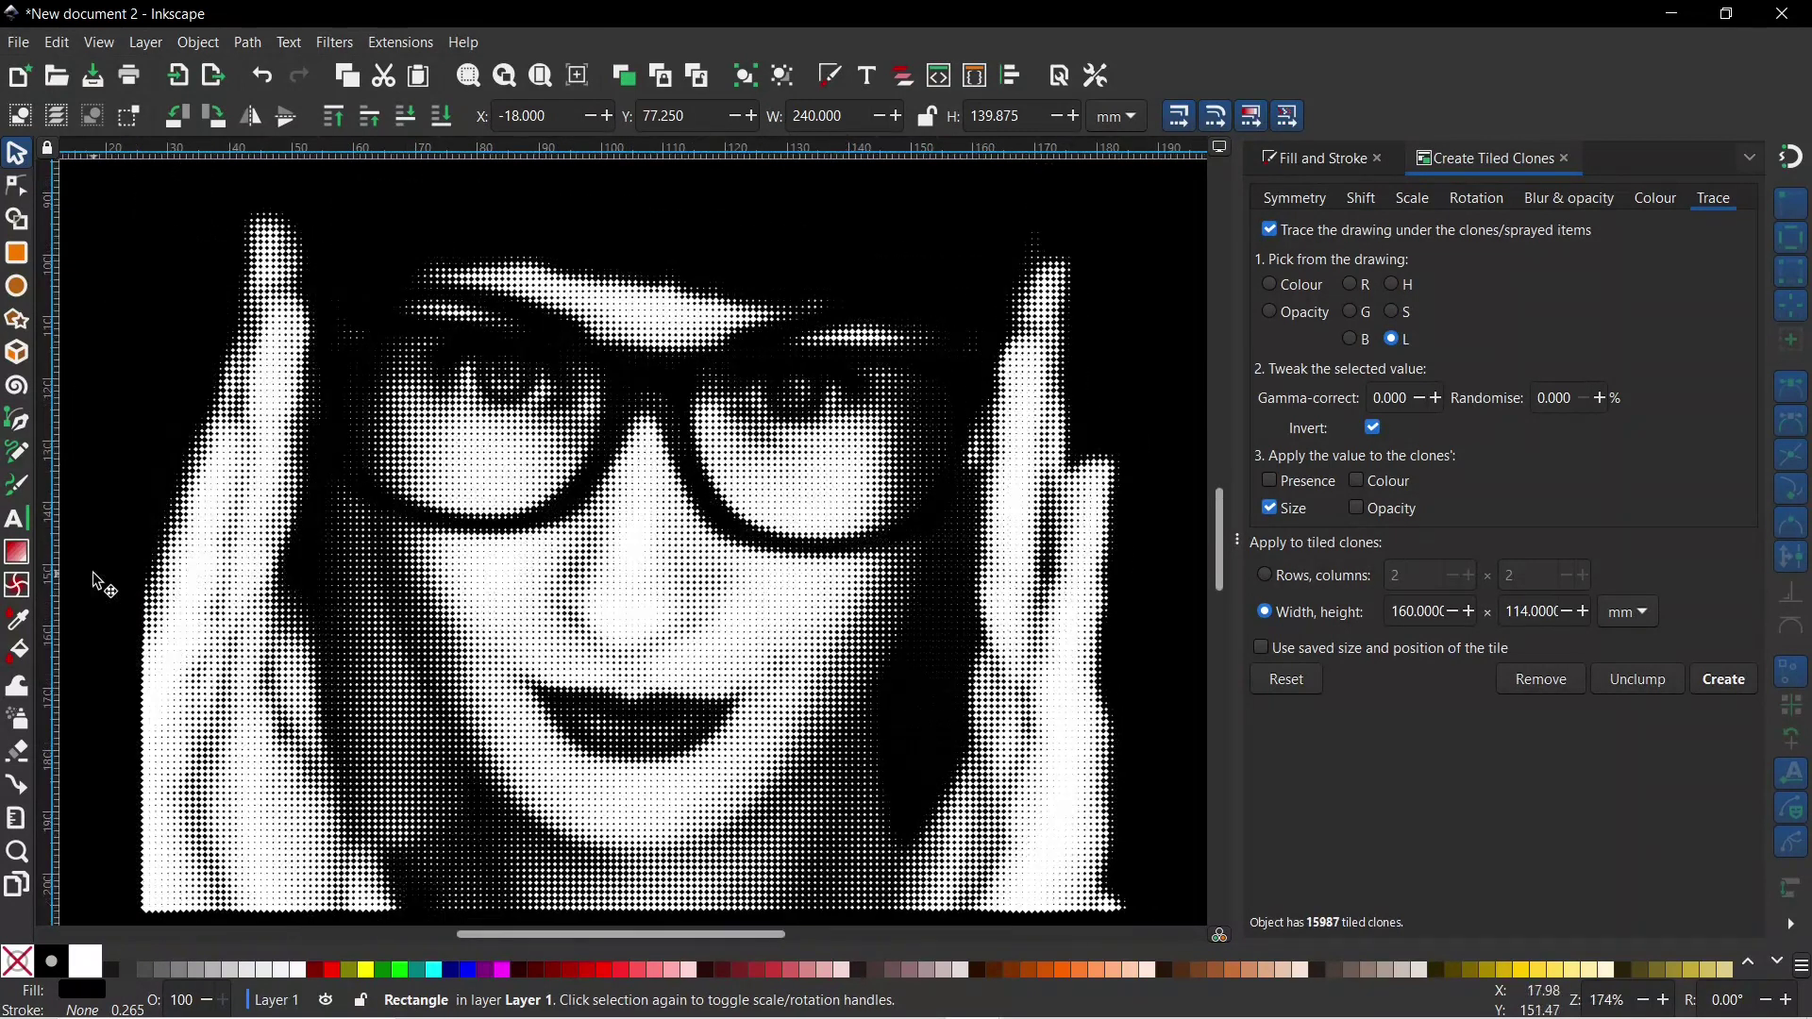